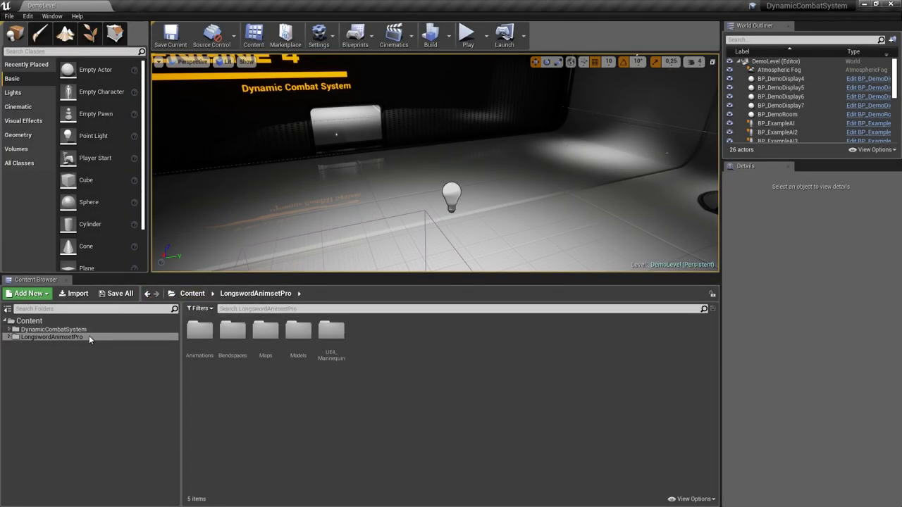
Open the UE4_Mannequin_Skeleton asset from the Mesh folder of LongswordAnimsetPro's UE4_Mannequin
double_click(88, 336)
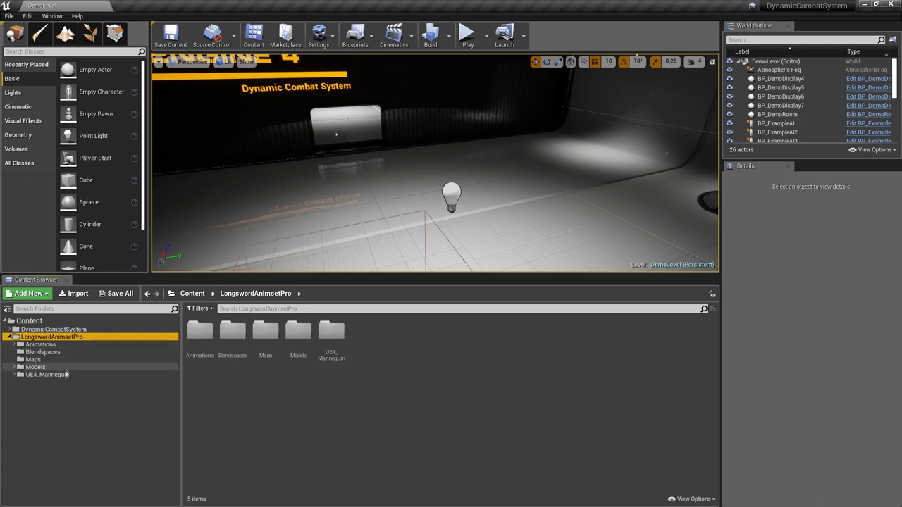
left_click(49, 374)
double_click(233, 332)
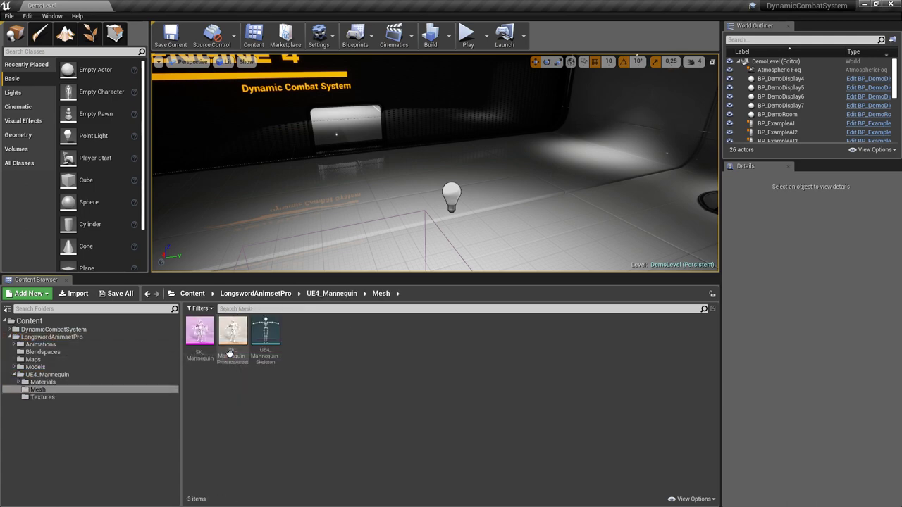
double_click(265, 329)
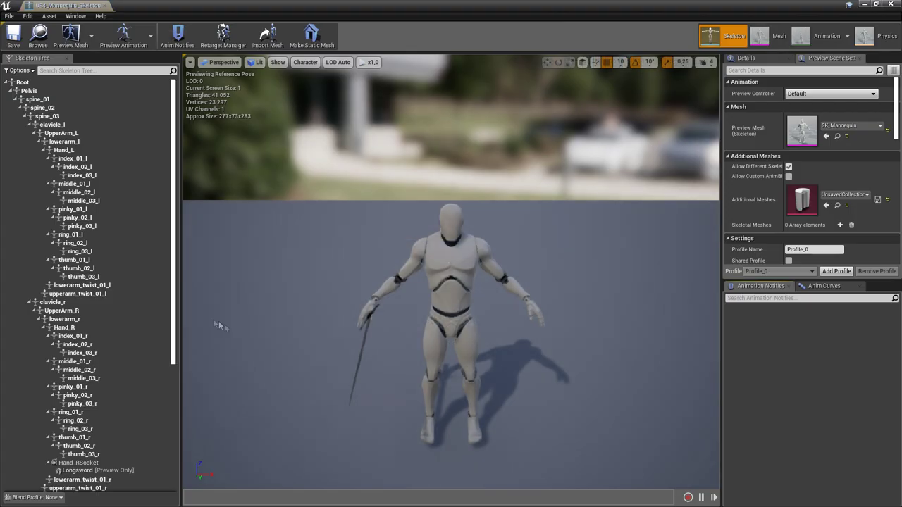
Copy the Hand_RSocket socket from the mannequin's skeleton tree
scroll(113, 352, "down", 4)
left_click(117, 374)
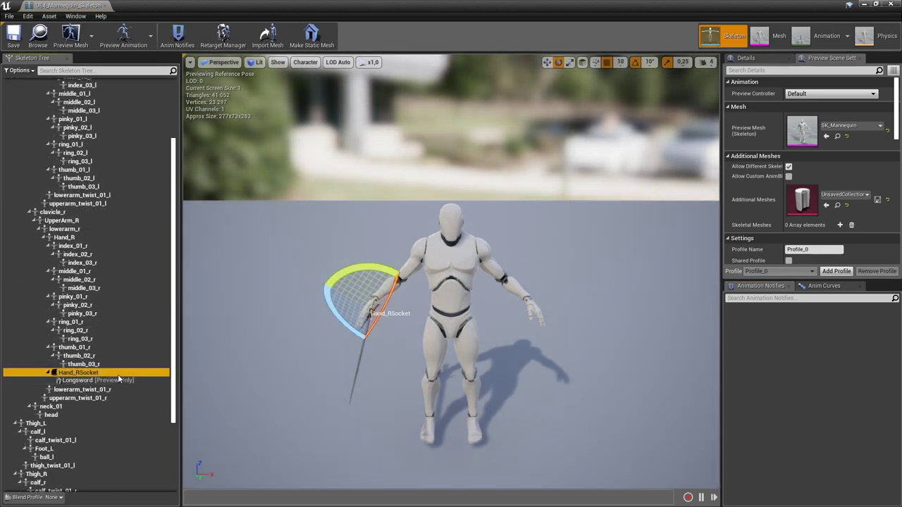
right_click(119, 378)
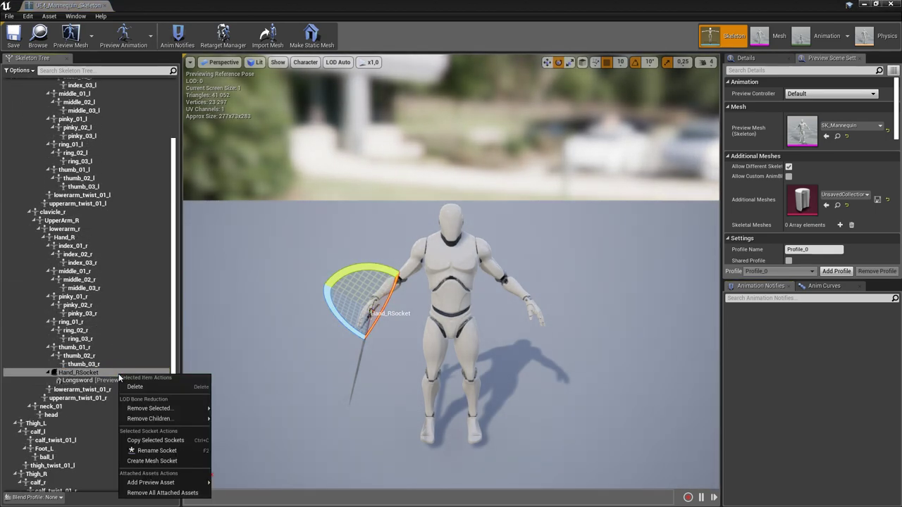
left_click(156, 439)
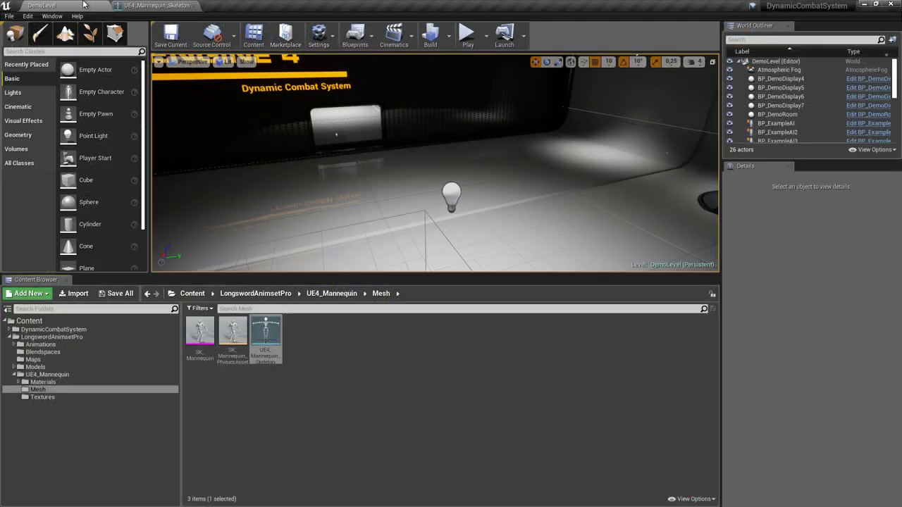
Open Skeleton_CombatMannequin from DynamicCombatSystem's Meshes folder and paste the copied socket onto its hand_r bone
double_click(68, 332)
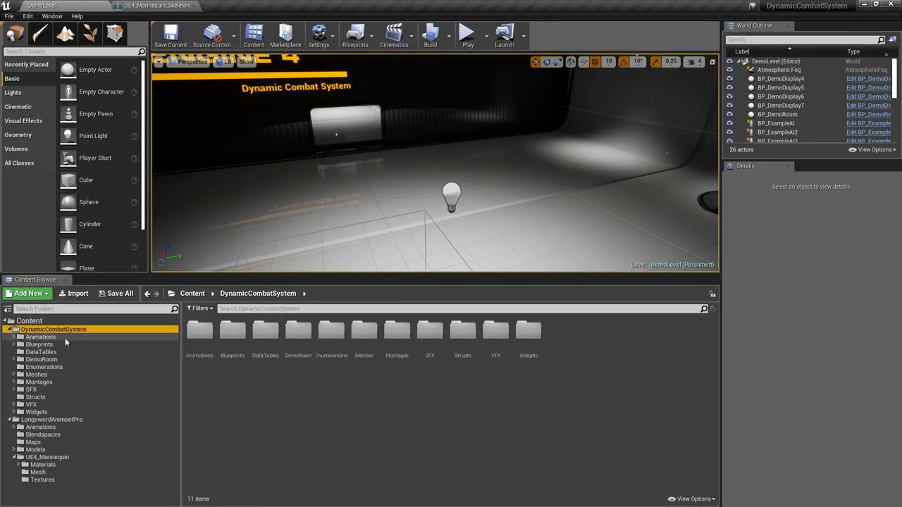
left_click(55, 374)
double_click(533, 340)
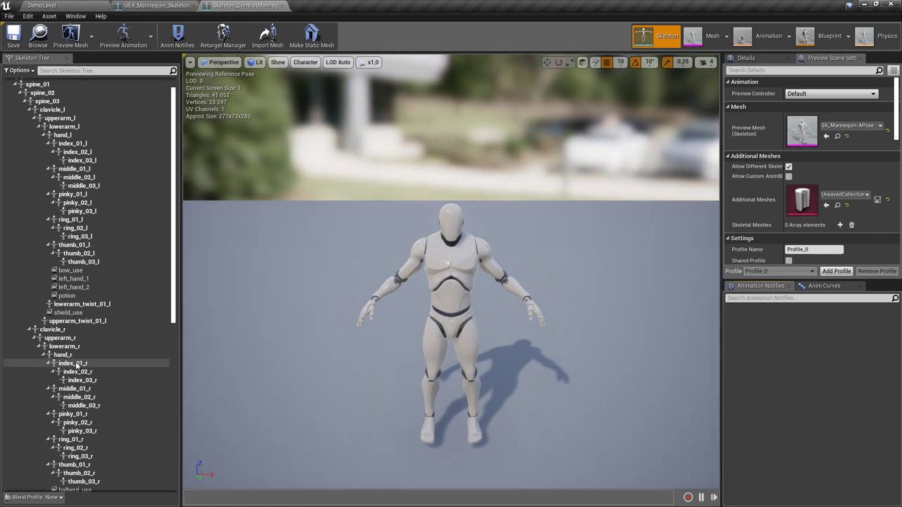
left_click(77, 356)
right_click(78, 358)
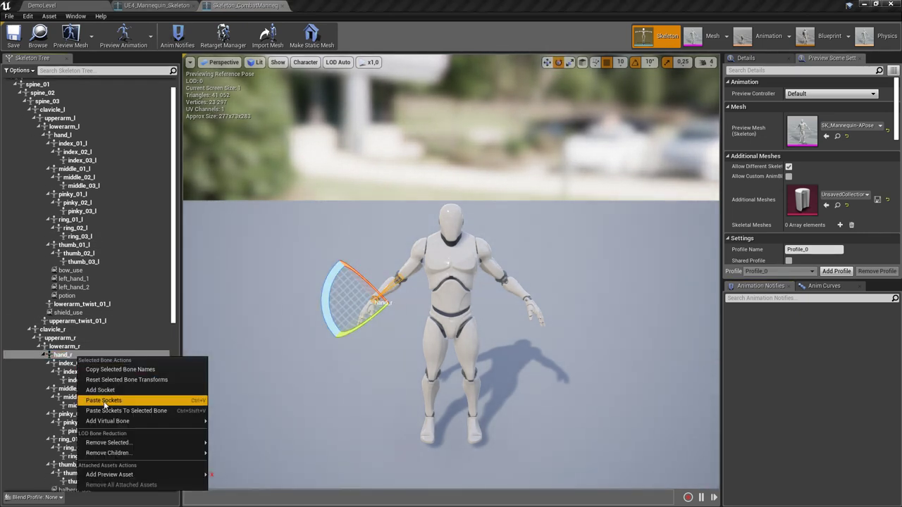
left_click(103, 410)
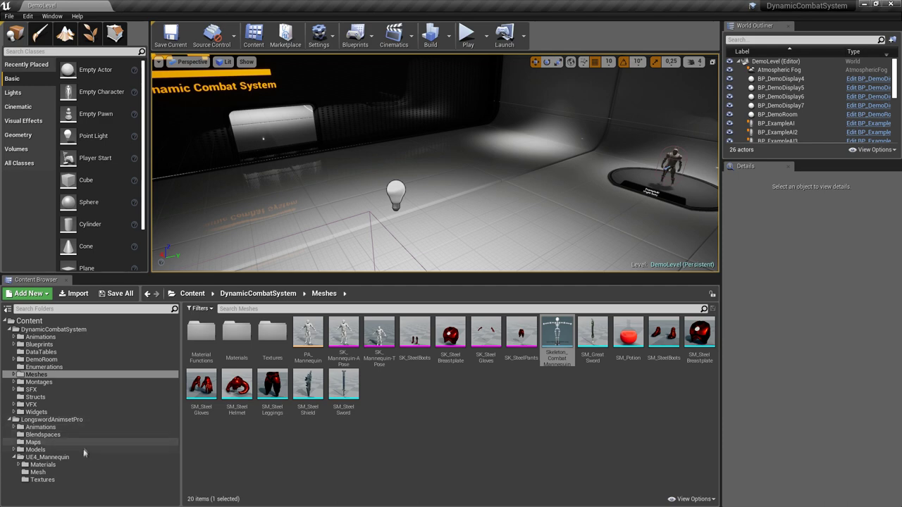
Force-delete the UE4_Mannequin folder of LongswordAnimsetPro together with all its assets
left_click(77, 472)
left_click(83, 457)
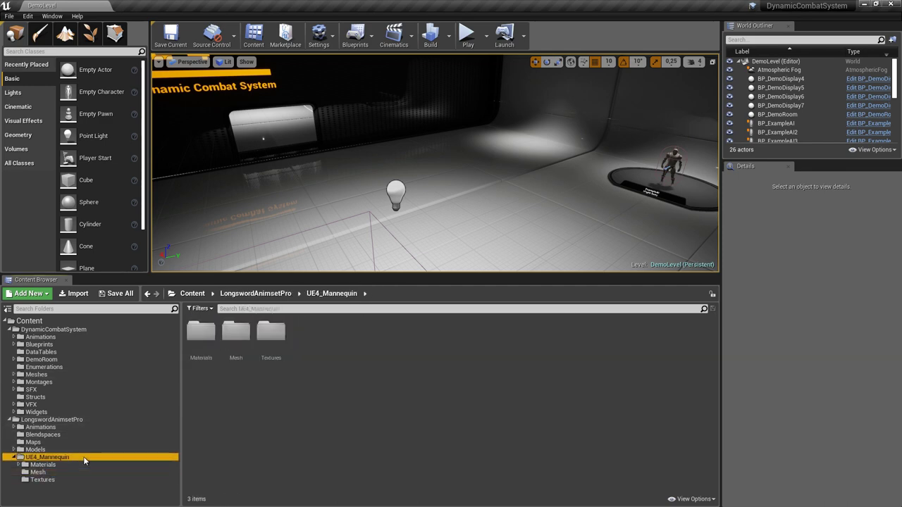
key("Delete")
left_click(155, 478)
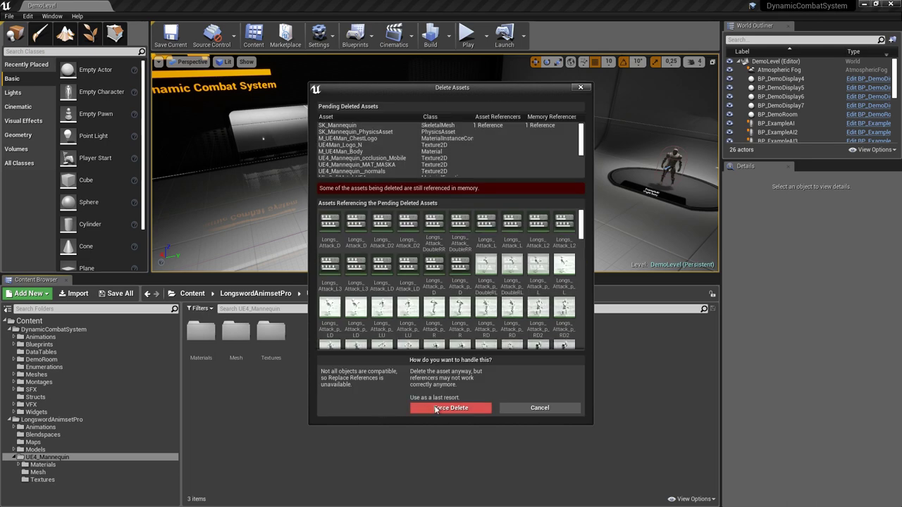
left_click(436, 409)
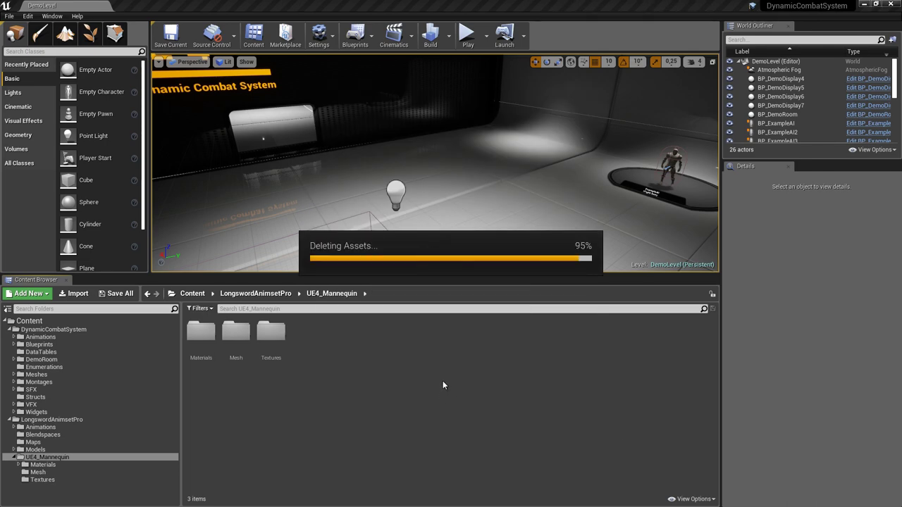
Retarget all existing animations in LongswordAnimsetPro's AimOffsets folder to Skeleton_CombatMannequin, remapping referenced assets
double_click(101, 428)
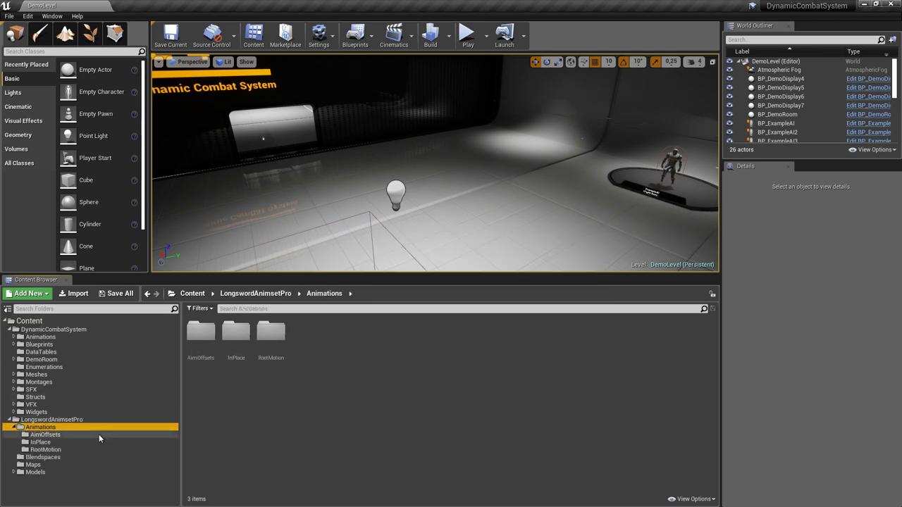
left_click(98, 435)
key("ctrl+a")
right_click(209, 346)
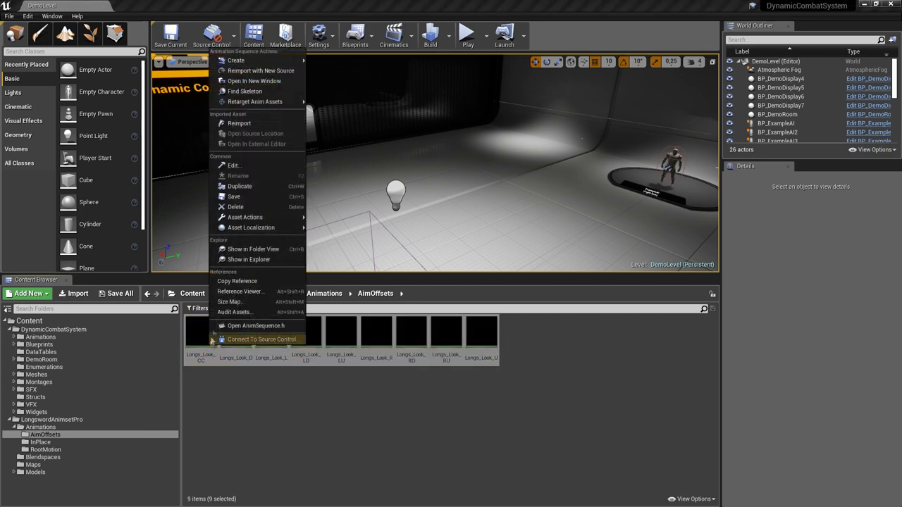
mouse_move(271, 102)
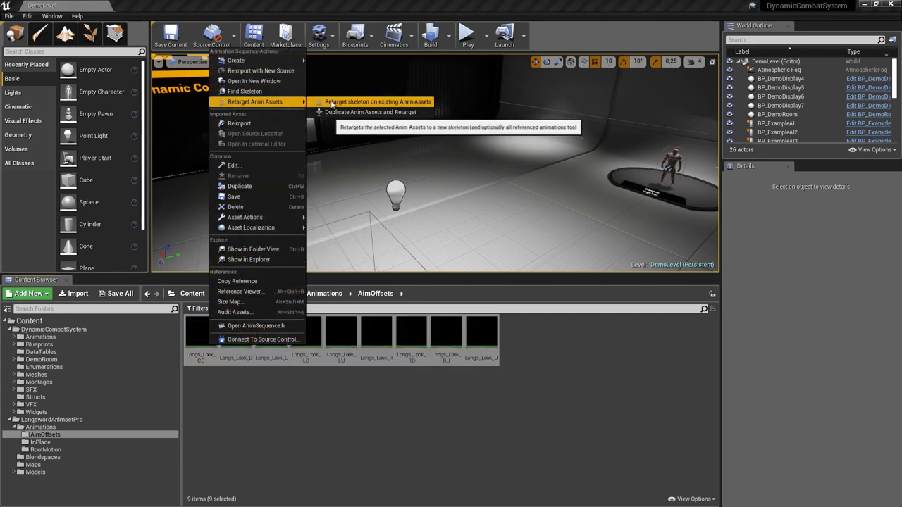
left_click(352, 101)
left_click(270, 211)
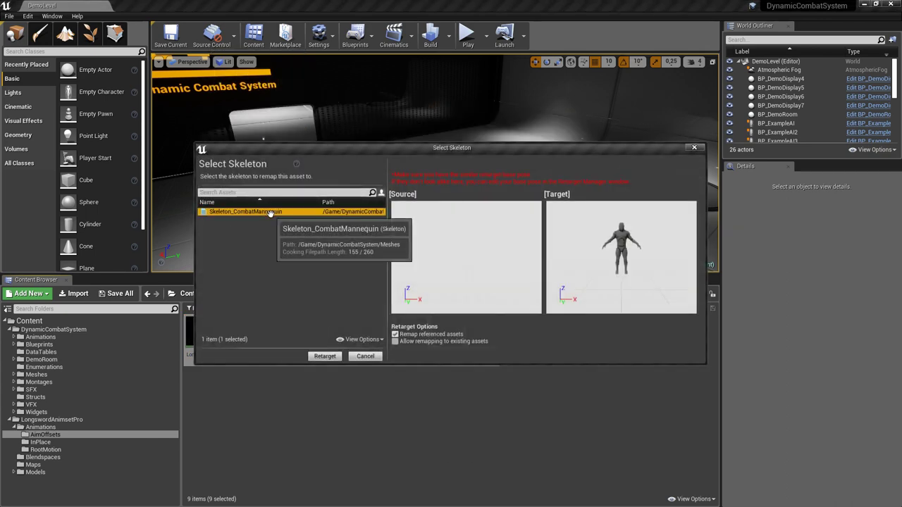
left_click(325, 356)
Retarget all existing animations in the InPlace folder to Skeleton_CombatMannequin
left_click(87, 444)
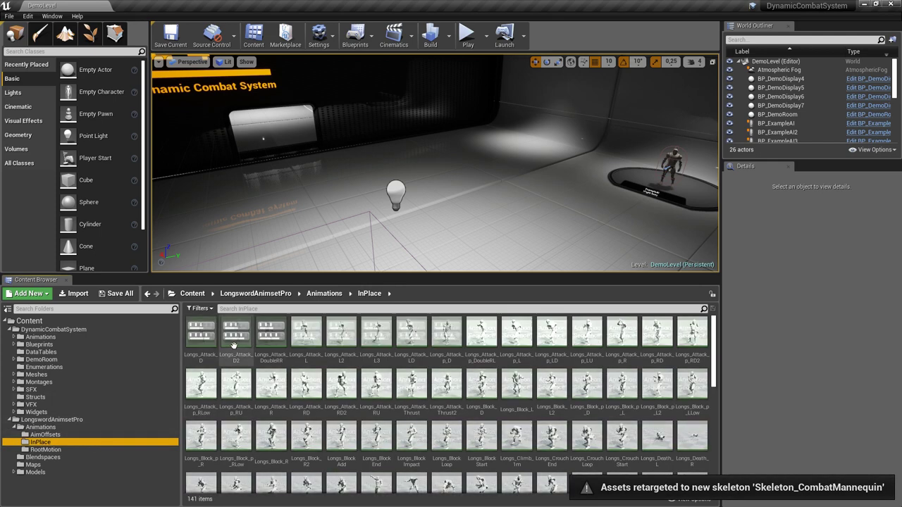
left_click(235, 335)
key("ctrl+a")
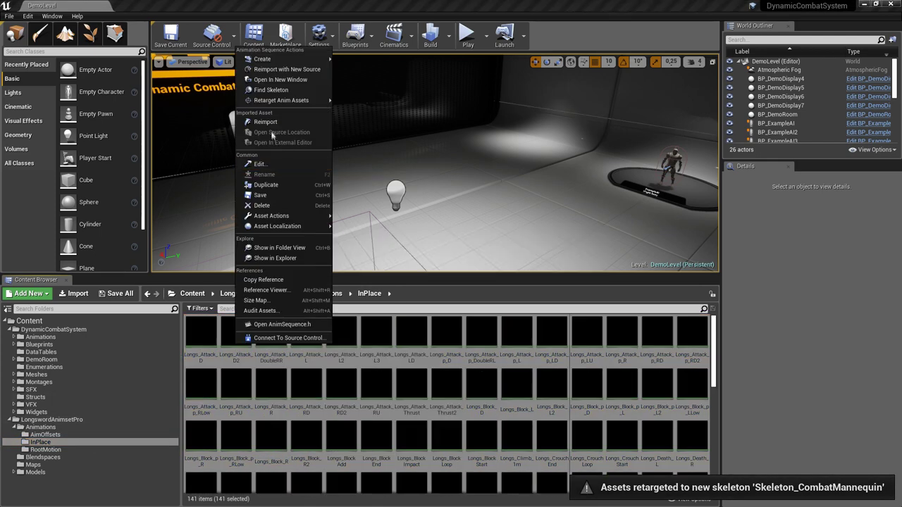
left_click(372, 101)
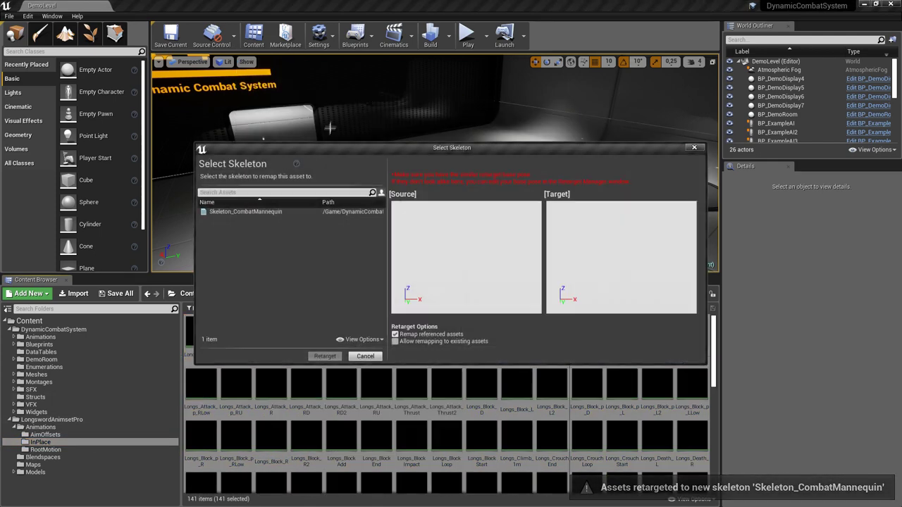
left_click(245, 211)
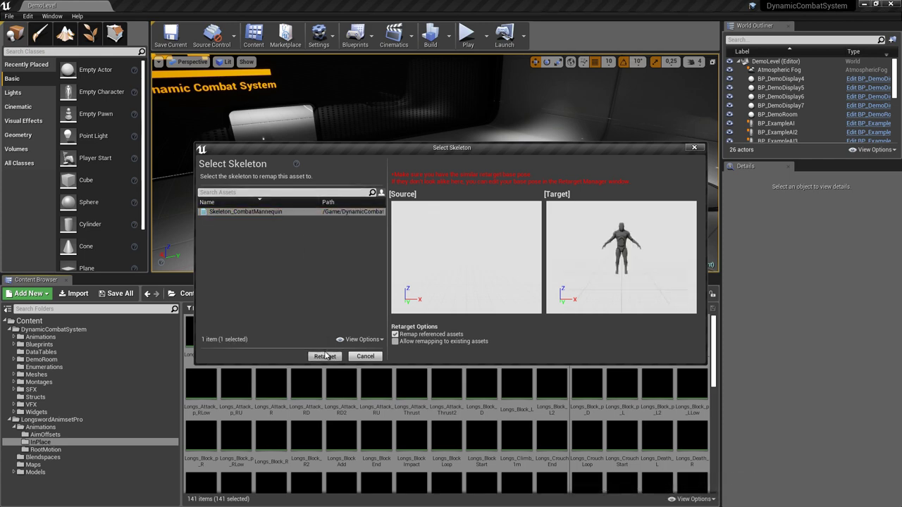
left_click(325, 356)
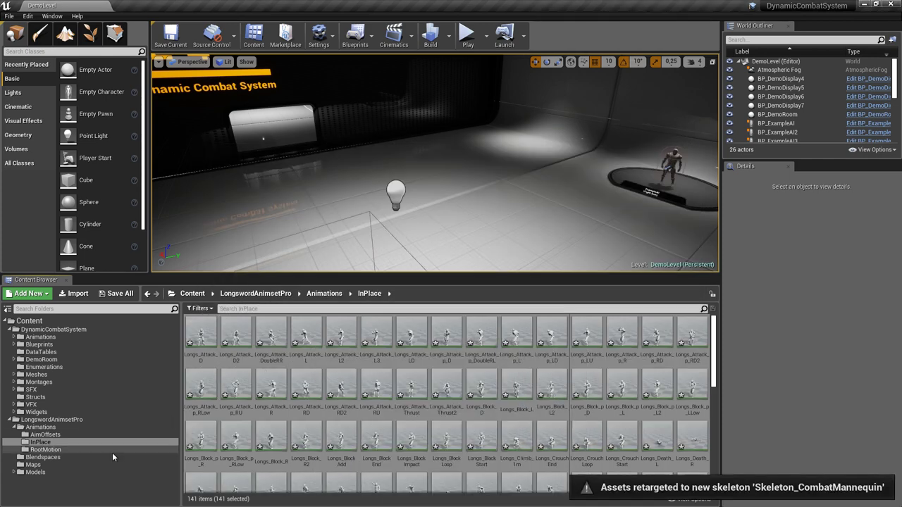
Select all RootMotion animations except the one blocking skeleton retargeting, and retarget them in place to Skeleton_CombatMannequin
left_click(113, 451)
key("ctrl+a")
right_click(245, 345)
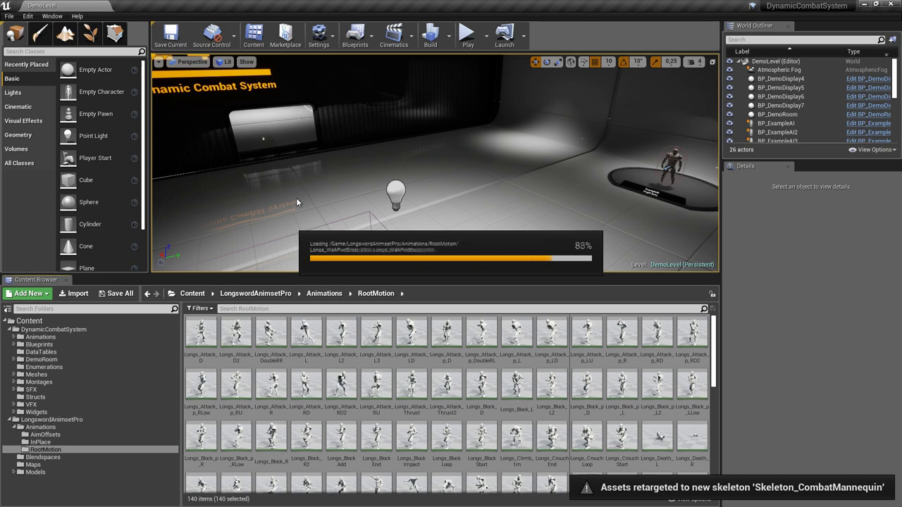
mouse_move(324, 100)
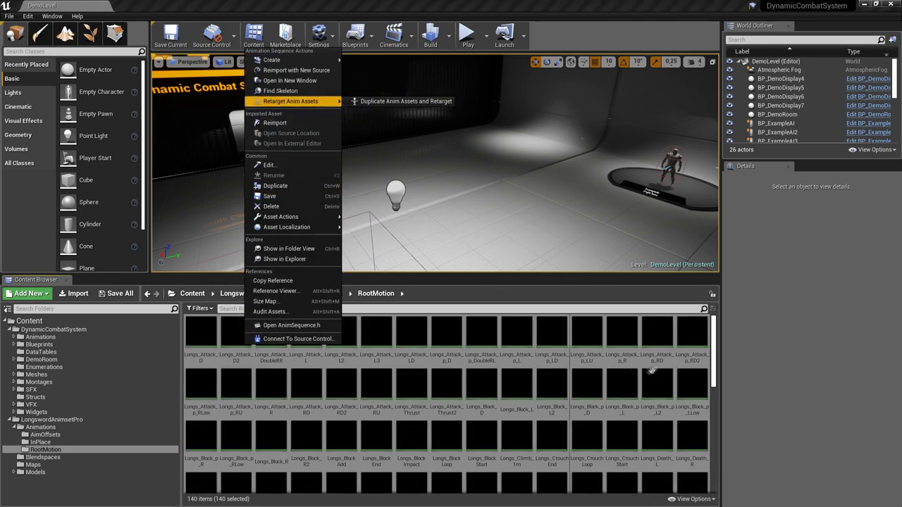
left_click_drag(714, 354, 718, 405)
left_click(387, 383, "ctrl")
scroll(459, 407, "down", 3)
right_click(458, 342)
mouse_move(518, 159)
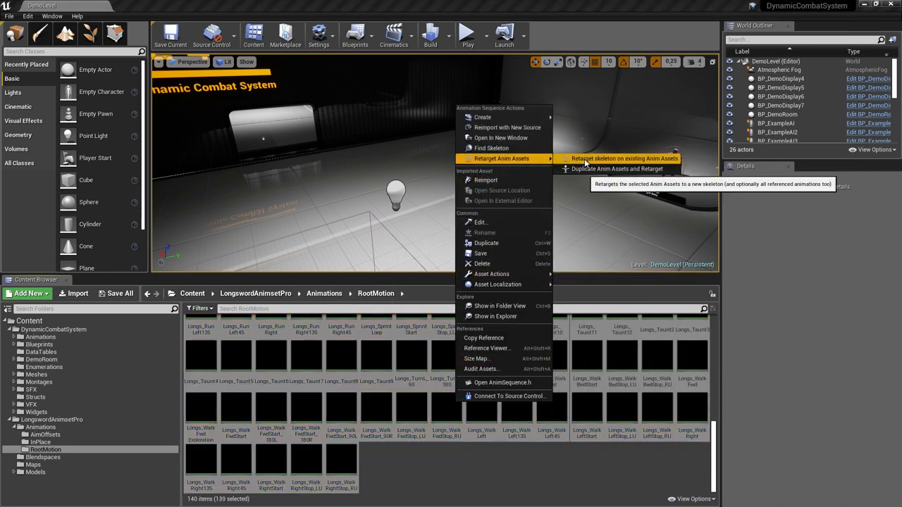
left_click(584, 160)
left_click(331, 212)
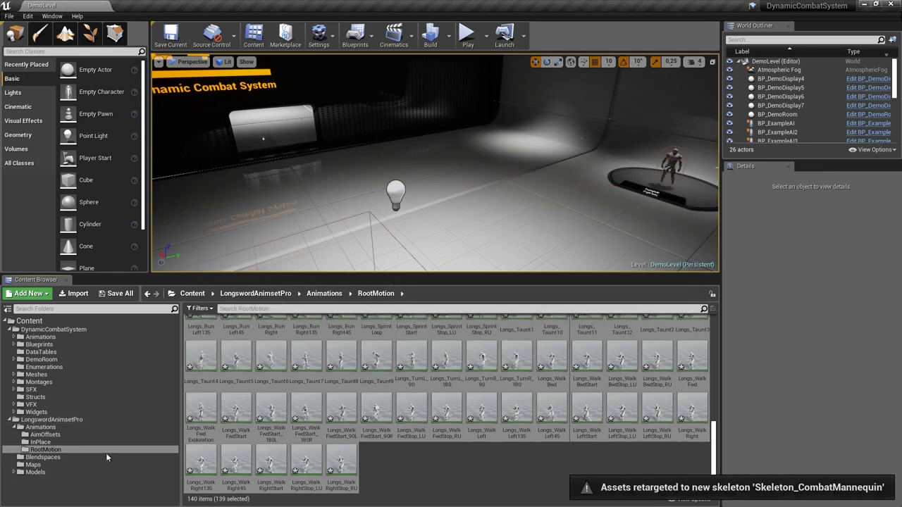
Retarget the existing LongswordClassicMovement blend space in the Blendspaces folder to Skeleton_CombatMannequin
left_click(107, 459)
right_click(236, 333)
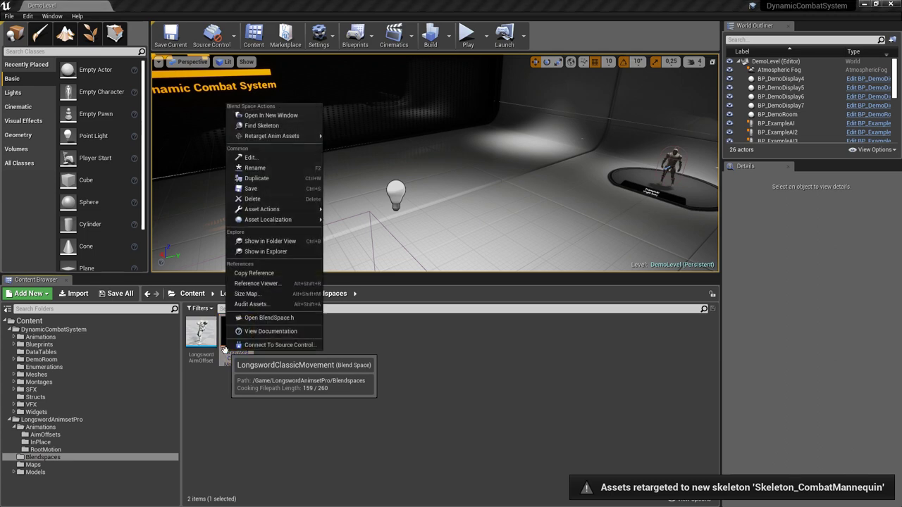
mouse_move(297, 139)
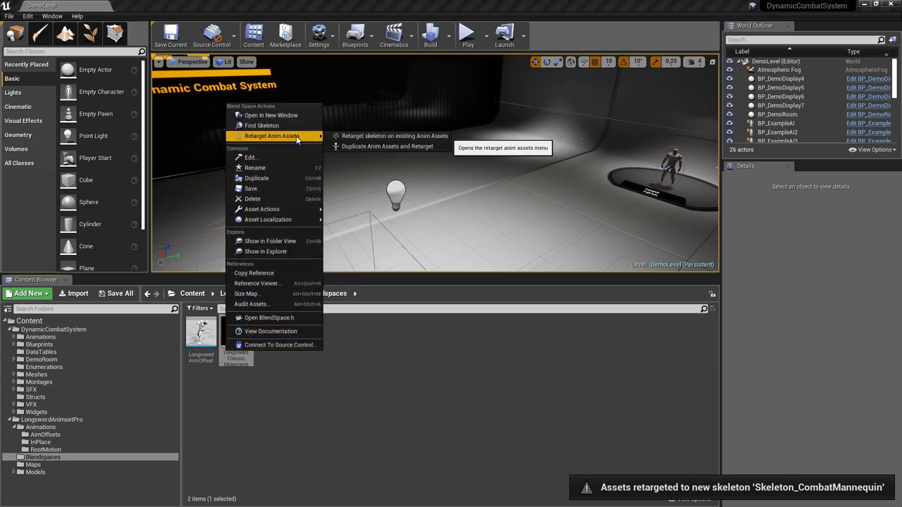
left_click(374, 136)
left_click(324, 355)
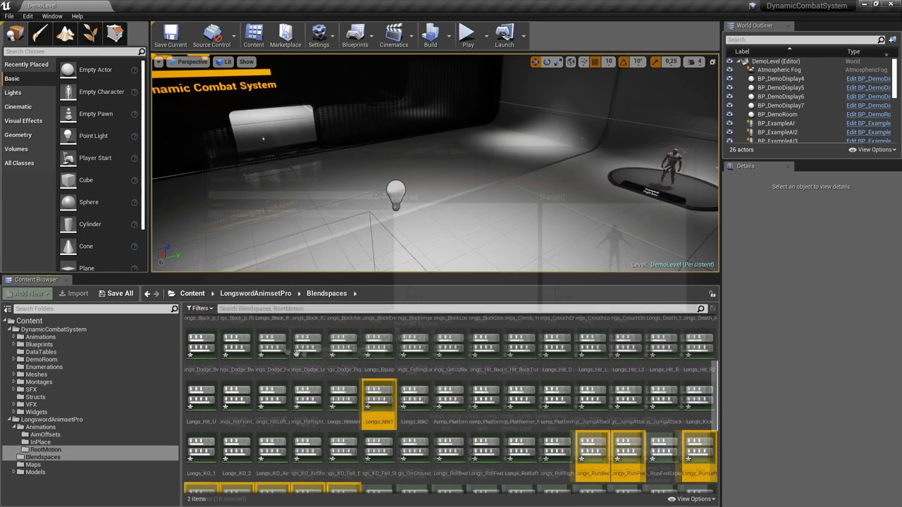
Retarget the existing LongswordAimOffset asset in the Blendspaces folder to Skeleton_CombatMannequin
left_click(71, 459)
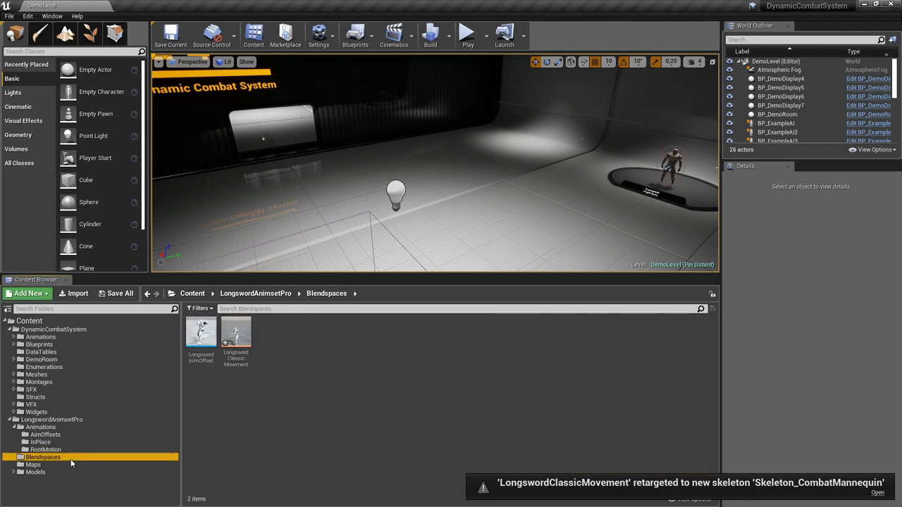
right_click(202, 332)
mouse_move(276, 143)
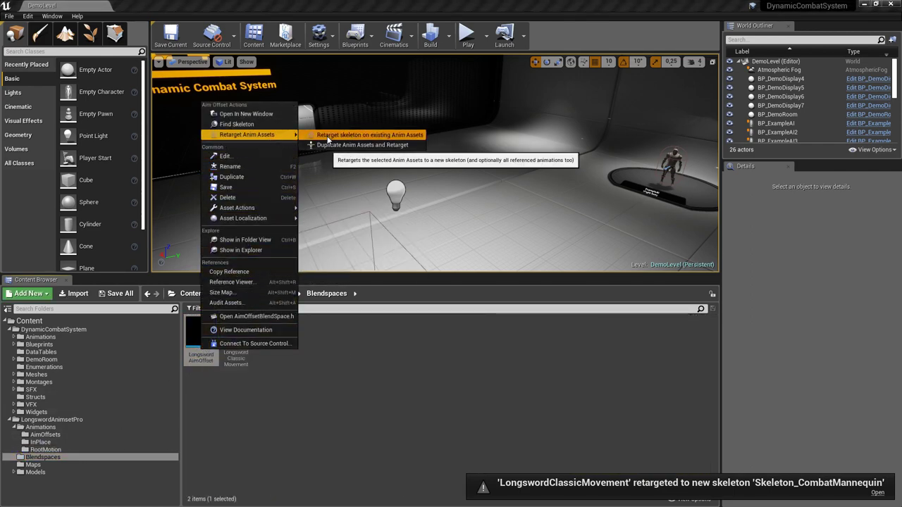
left_click(370, 135)
left_click(277, 212)
left_click(326, 357)
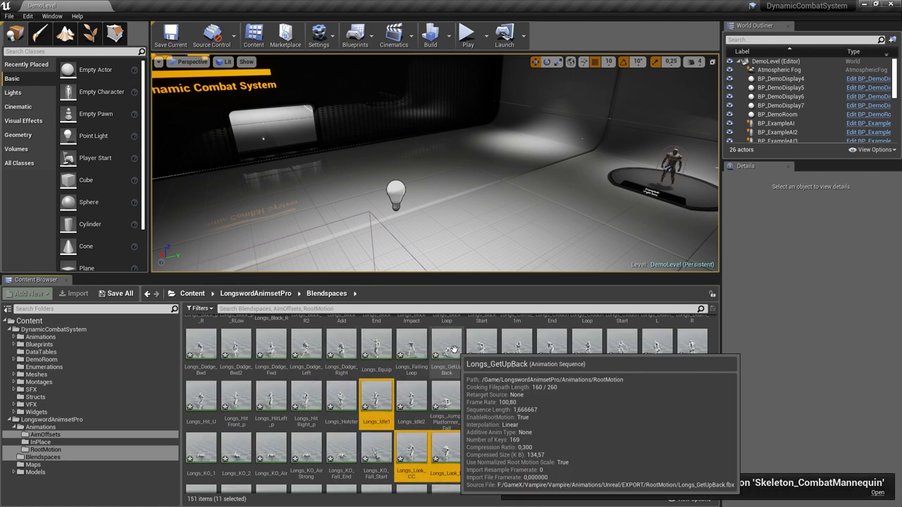
Open the retargeted Longs_Equip animation to preview it on the combat mannequin
left_click(446, 351)
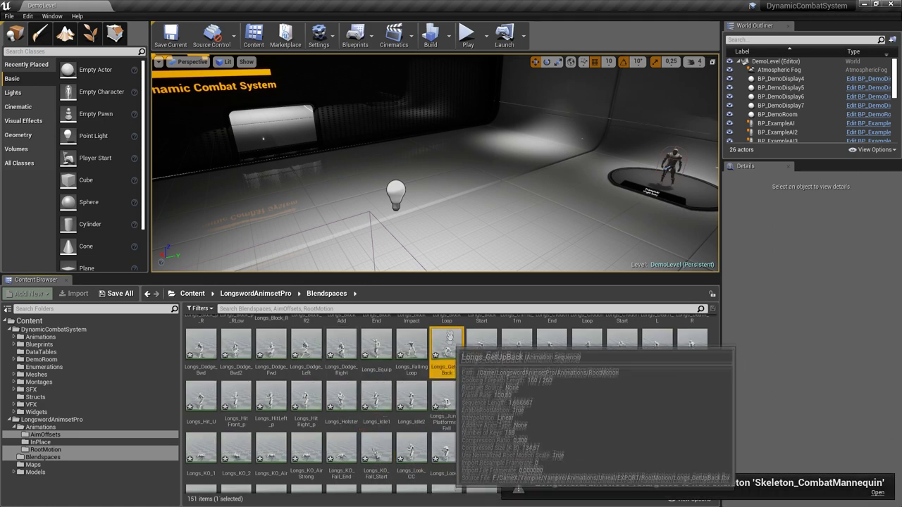
right_click_drag(438, 212, 441, 202)
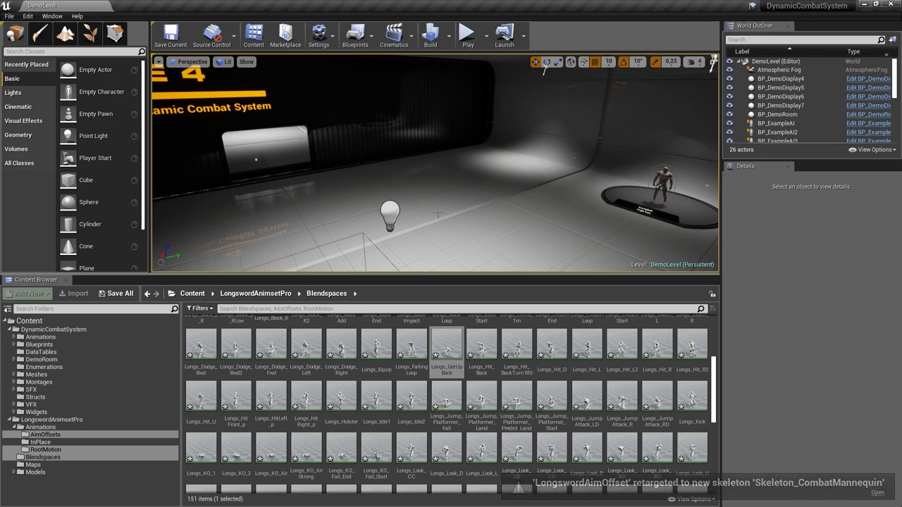
double_click(378, 349)
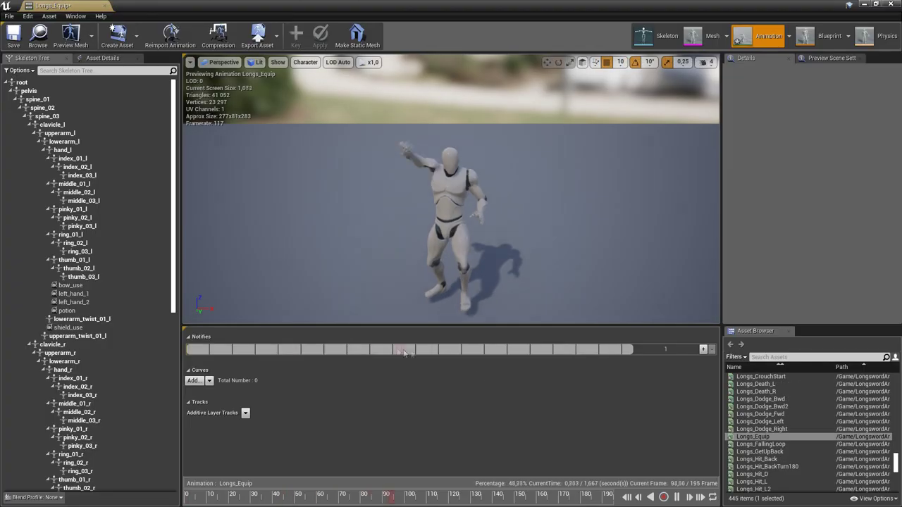
Preview several other retargeted longsword animations on the combat mannequin
left_click(777, 407)
scroll(777, 407, "up", 3)
double_click(761, 407)
double_click(757, 392)
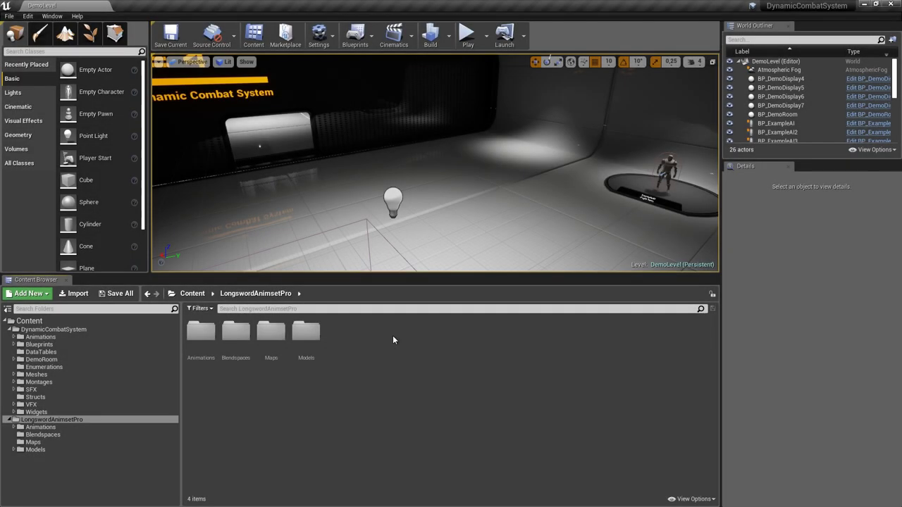
Create a blend space called BS_2Hand in the LongswordAnimsetPro folder, based on Skeleton_CombatMannequin
right_click(394, 335)
mouse_move(451, 227)
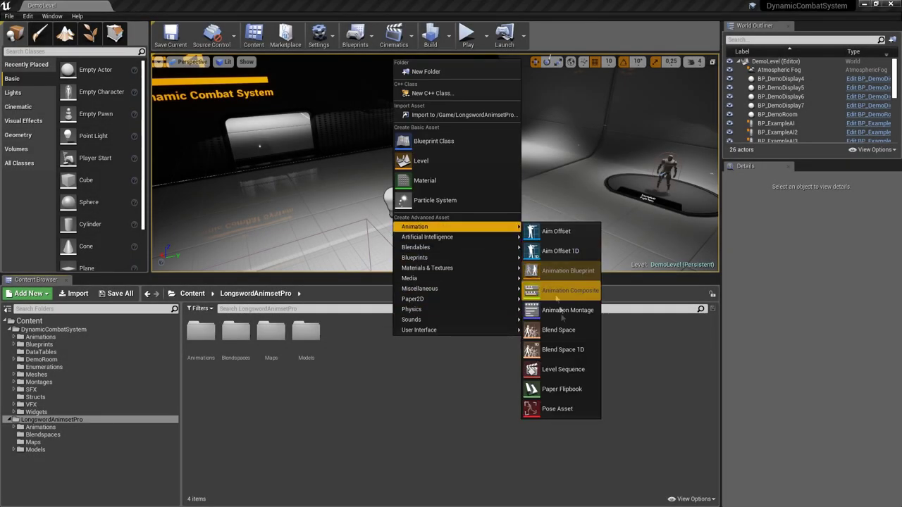
left_click(568, 331)
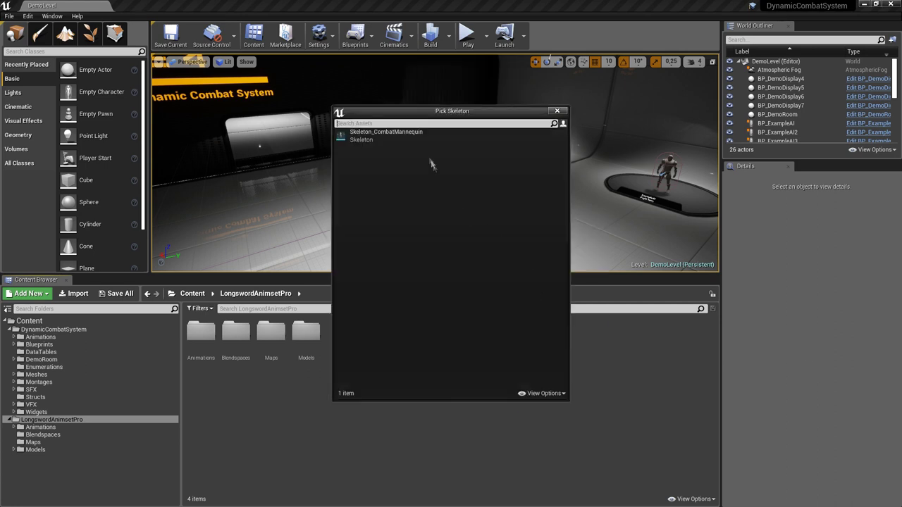
left_click(386, 136)
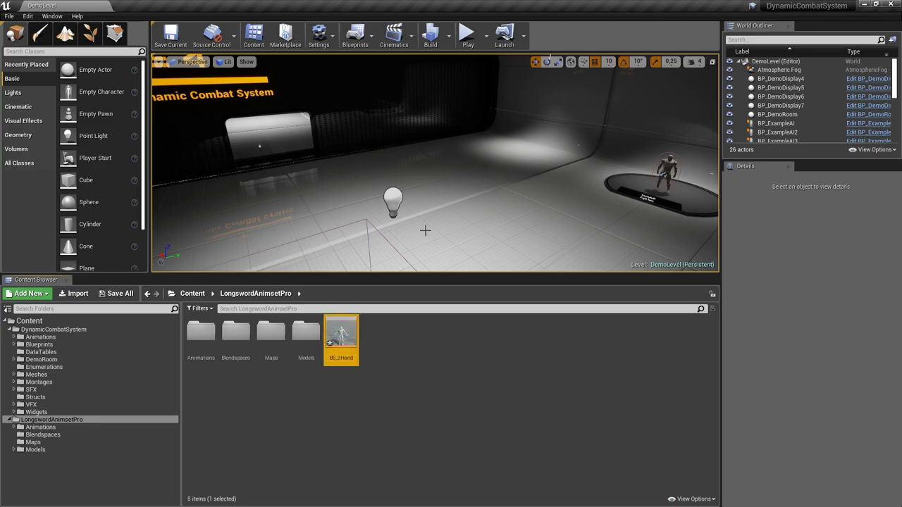
Set up BS_2Hand with Direction -180 to 180 in 8 divisions, Speed 0 to 375 in 4 divisions, and target weight interpolation 5
double_click(341, 337)
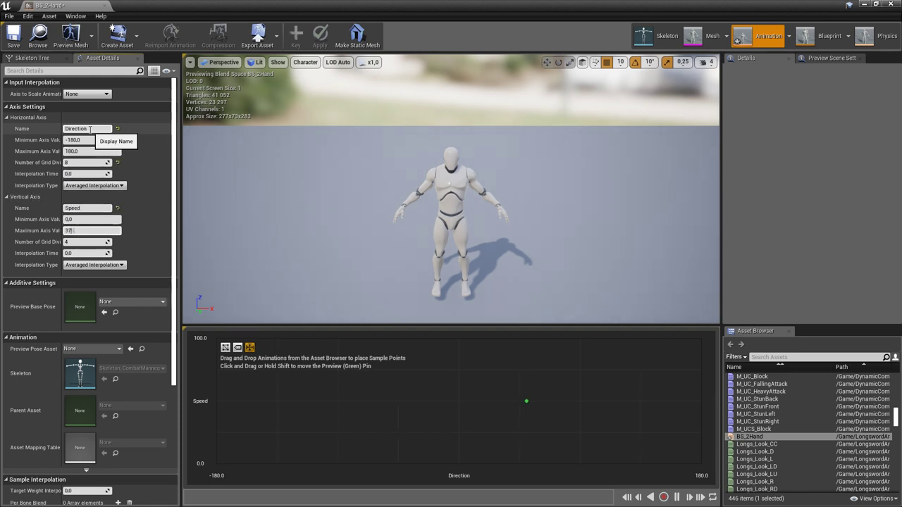
scroll(103, 446, "down", 2)
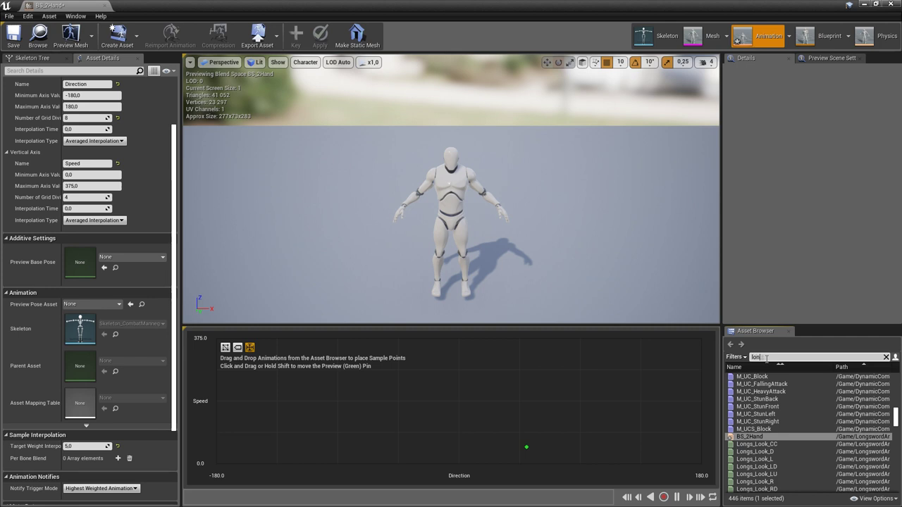
Place Longs_Idle1 samples at every direction grid point along the zero-speed row of BS_2Hand
type("gs idle")
left_click_drag(751, 376, 640, 464)
left_click_drag(751, 376, 701, 463)
left_click_drag(751, 376, 216, 463)
Fill the middle speed row with the forward, backward, left, right, 45 and 135 degree Longs_Walk animations at their matching directions
type("walk")
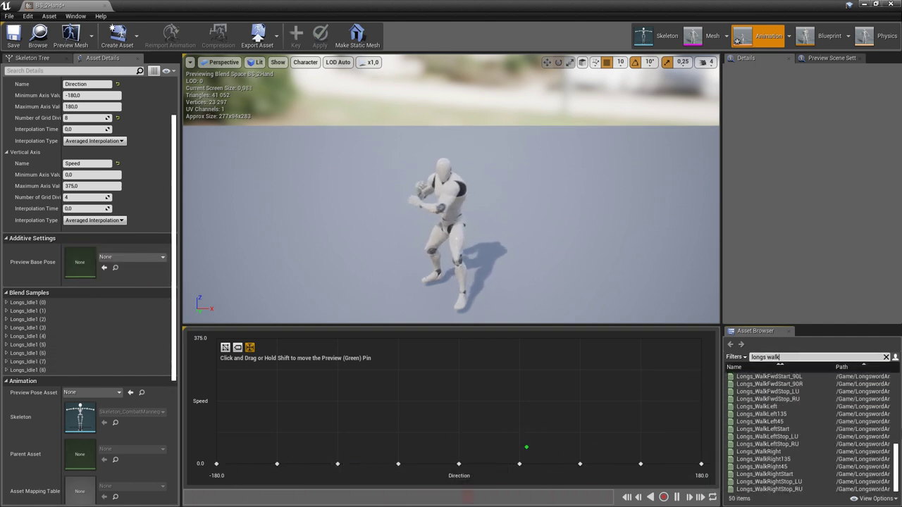
left_click_drag(819, 377, 217, 401)
left_click(758, 411)
left_click_drag(757, 408, 459, 401)
scroll(775, 437, "down", 1)
left_click_drag(756, 459, 277, 401)
left_click_drag(764, 474, 398, 401)
scroll(810, 451, "down", 3)
left_click_drag(782, 459, 641, 401)
left_click_drag(761, 474, 519, 401)
Fill the 375 speed row of BS_2Hand with the longsword run animations at their matching directions
double_click(825, 357)
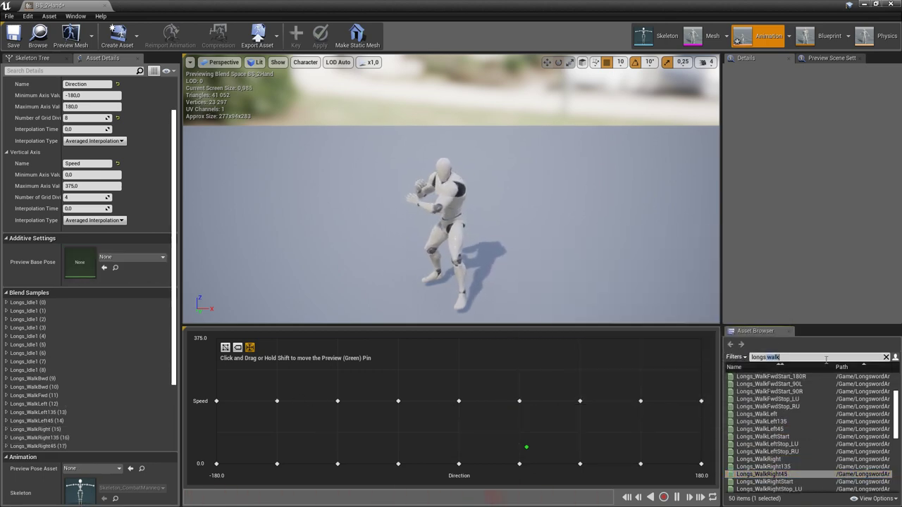
type("run")
left_click(764, 377)
left_click_drag(763, 376, 227, 345)
left_click_drag(795, 385, 467, 344)
left_click_drag(757, 399, 398, 338)
left_click_drag(761, 422, 580, 338)
left_click_drag(761, 429, 520, 338)
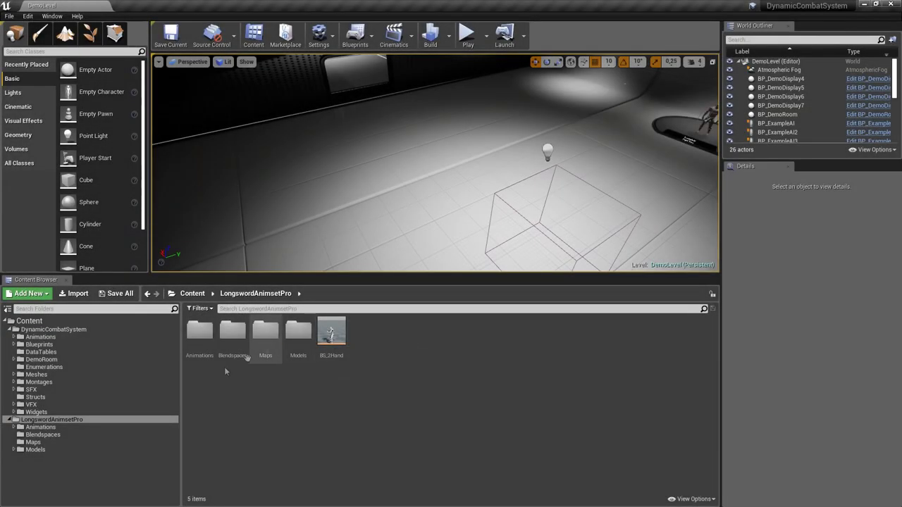
Open the Longs_Attack_D animation from LongswordAnimsetPro's RootMotion folder and pause its playback
left_click(107, 428)
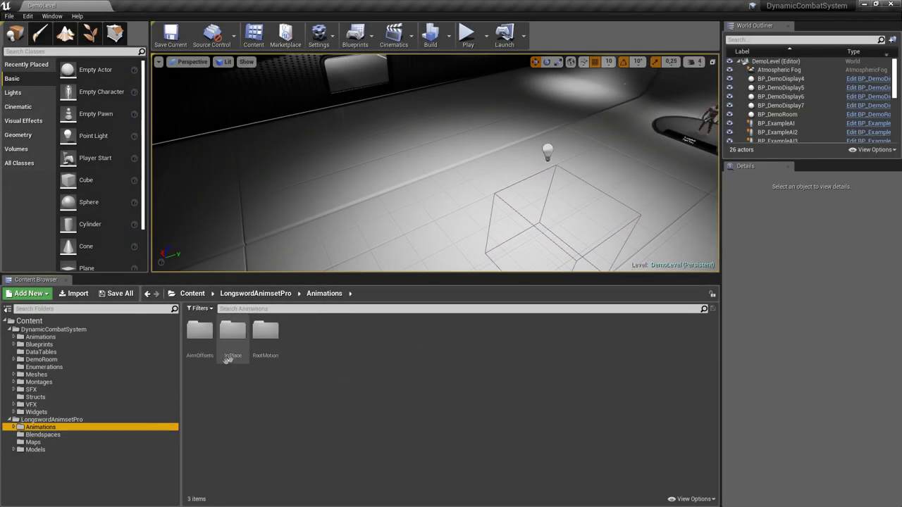
double_click(254, 347)
double_click(199, 334)
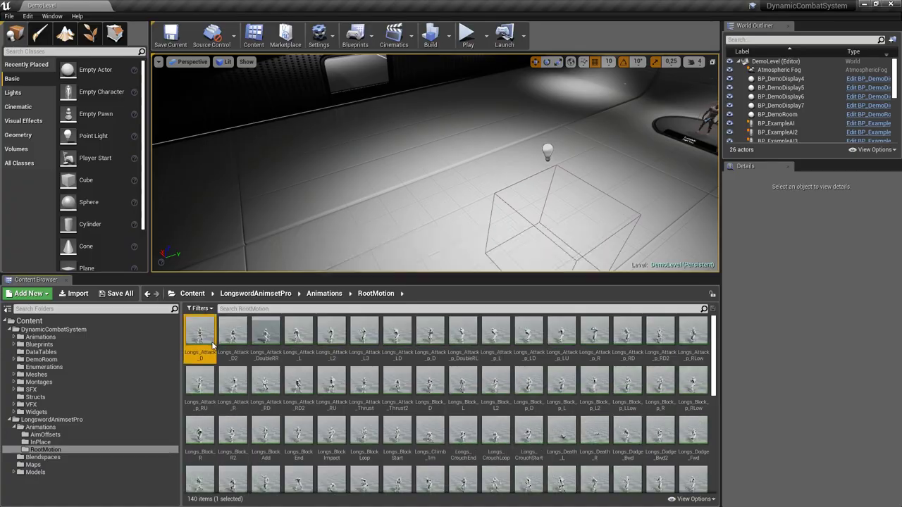
left_click(677, 498)
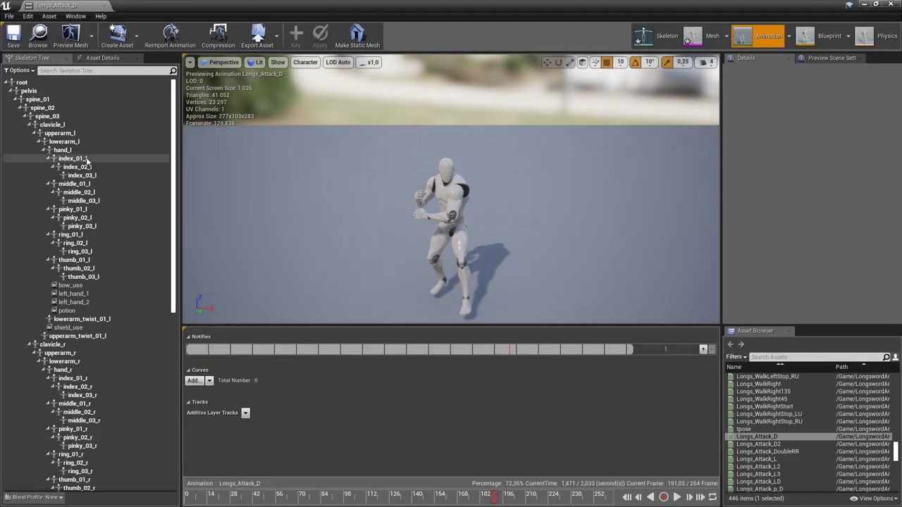
Rename the Hand_RSocket socket under hand_r as 2h_sword_use
scroll(107, 279, "down", 5)
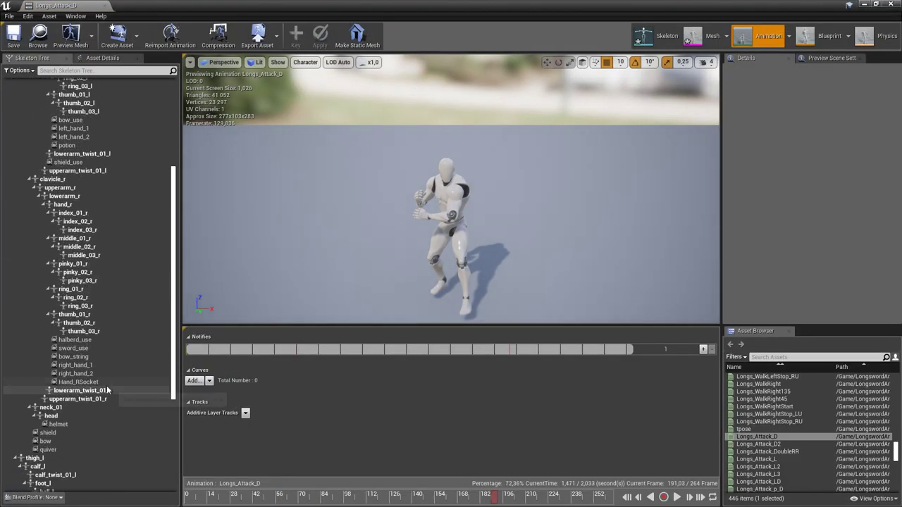
left_click(106, 383)
left_click(107, 384)
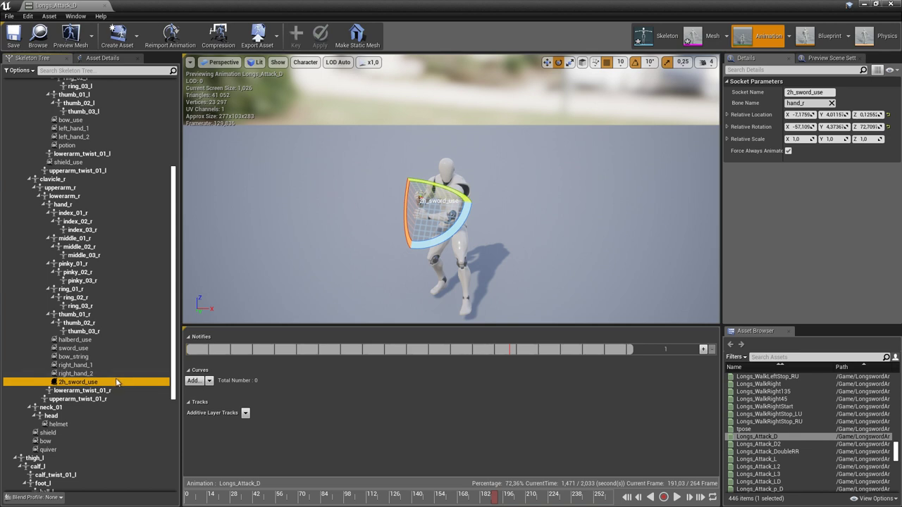
Attach SM_GreatSword as a preview asset to the 2h_sword_use socket
right_click(117, 382)
mouse_move(148, 489)
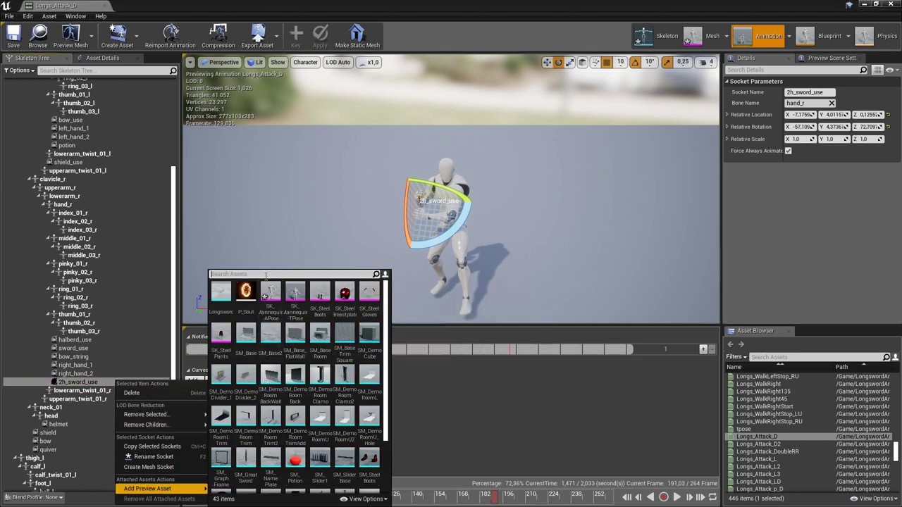
type("great")
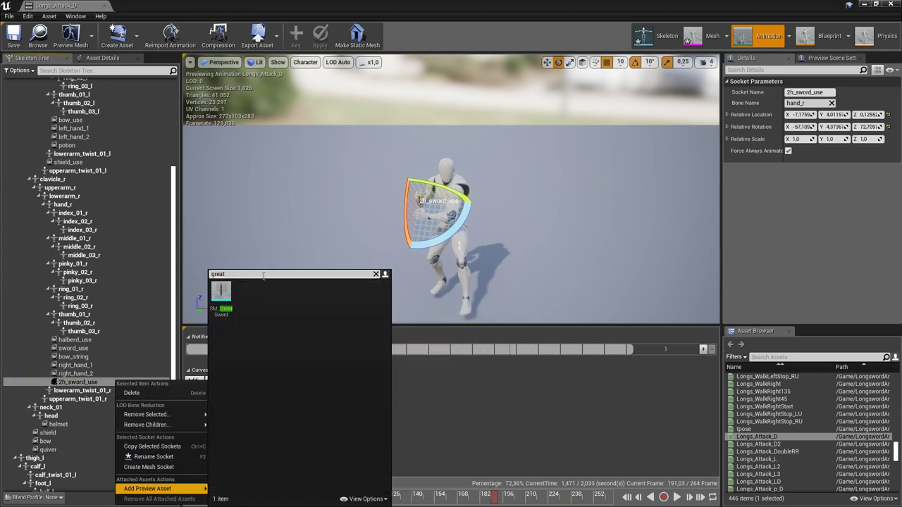
left_click(224, 296)
Rotate the 2h_sword_use socket so the great sword stands upright in both hands, and turn it about 60° around its blade axis
left_click_drag(308, 235, 508, 267, "alt")
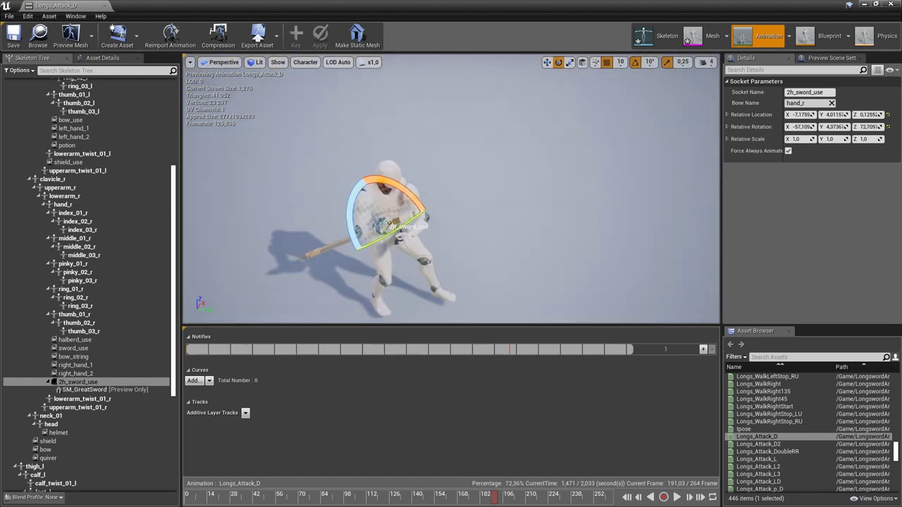
left_click_drag(409, 192, 350, 166)
right_click_drag(503, 189, 423, 173)
left_click(503, 190)
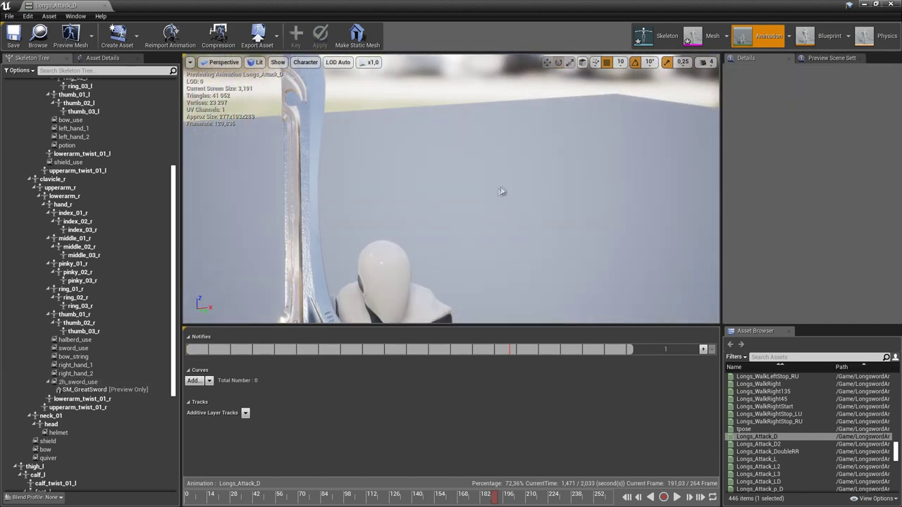
scroll(503, 189, "down", 6)
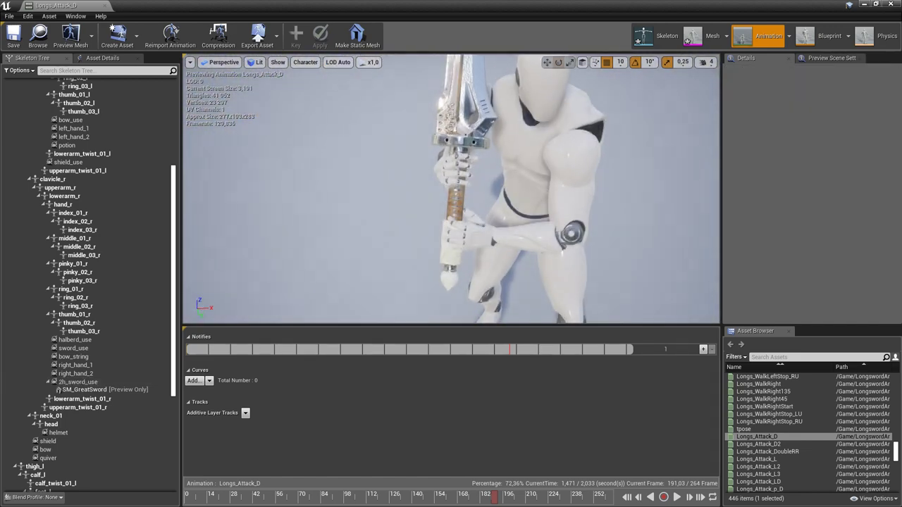
left_click(98, 383)
left_click_drag(486, 179, 493, 180)
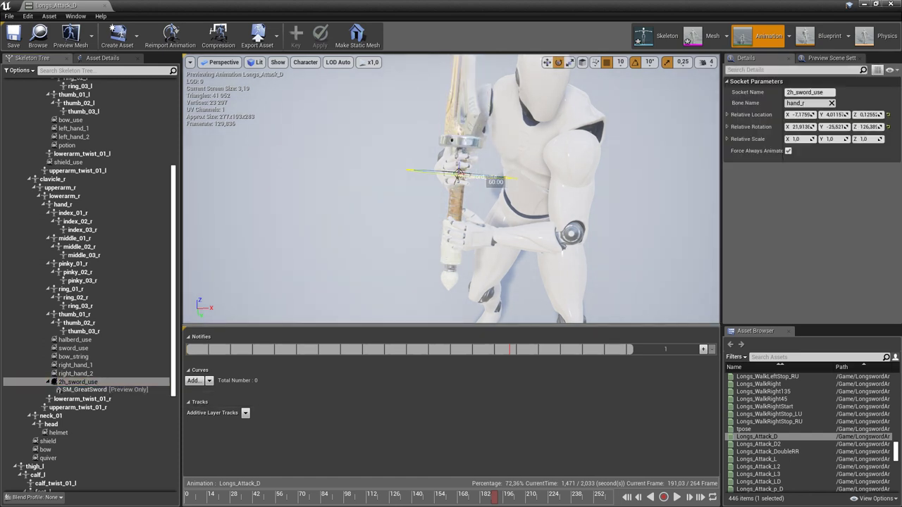
left_click(402, 126)
right_click_drag(402, 126, 550, 131)
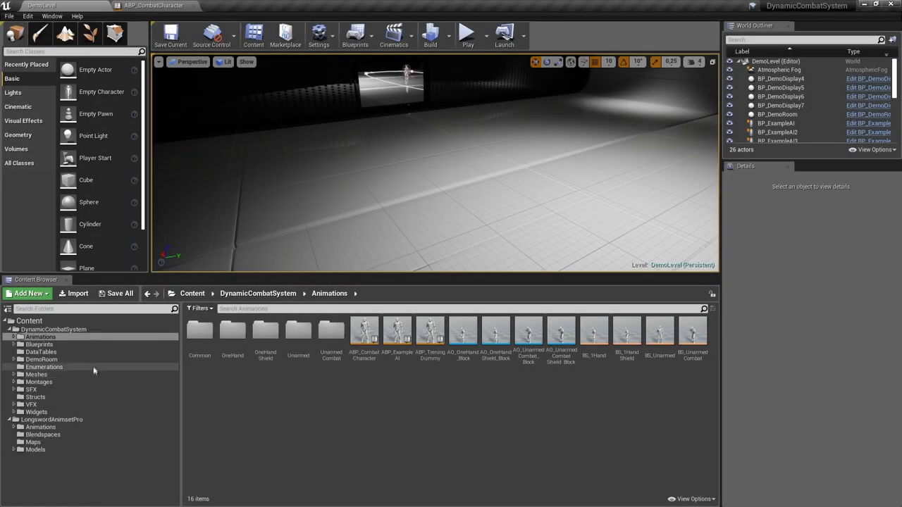
Open the GreatSword item from the ObjectItems Instances folder and expand its modifiers to review the weapon settings
double_click(98, 343)
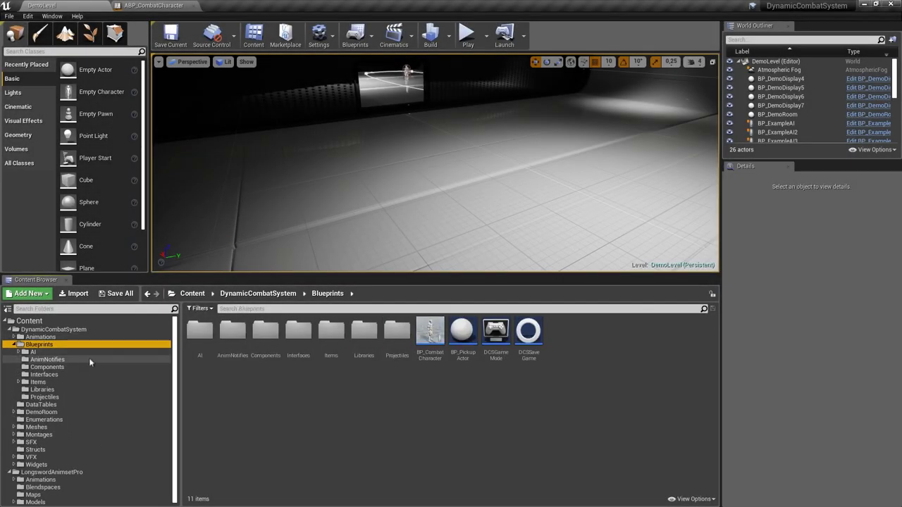
double_click(80, 384)
left_click(76, 396)
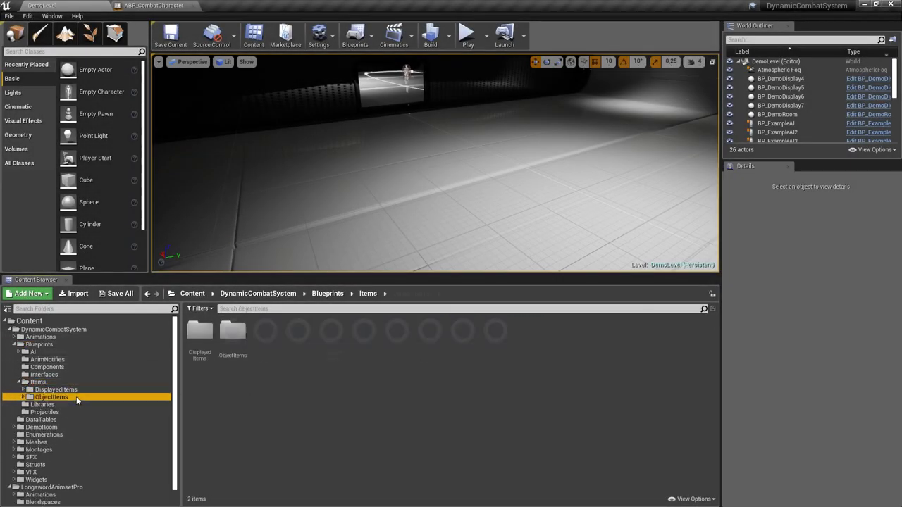
double_click(76, 397)
left_click(73, 404)
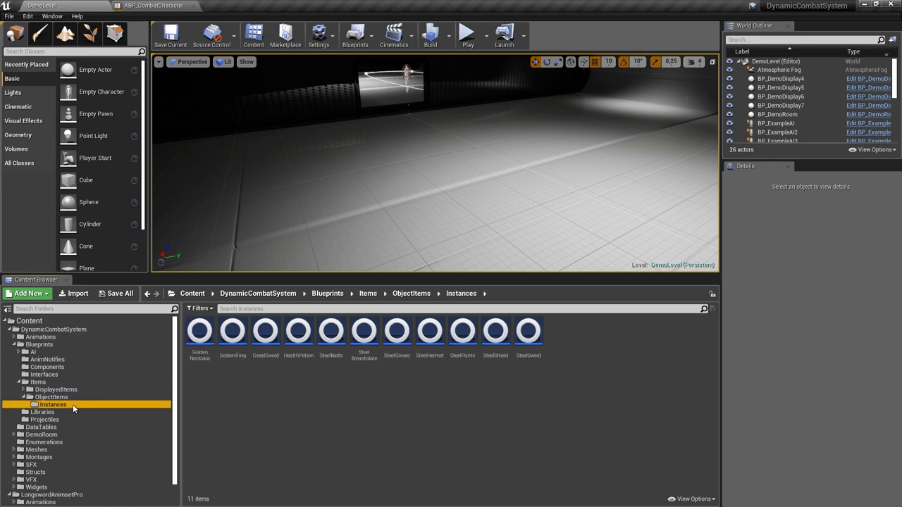
double_click(261, 349)
right_click(41, 108)
left_click(60, 117)
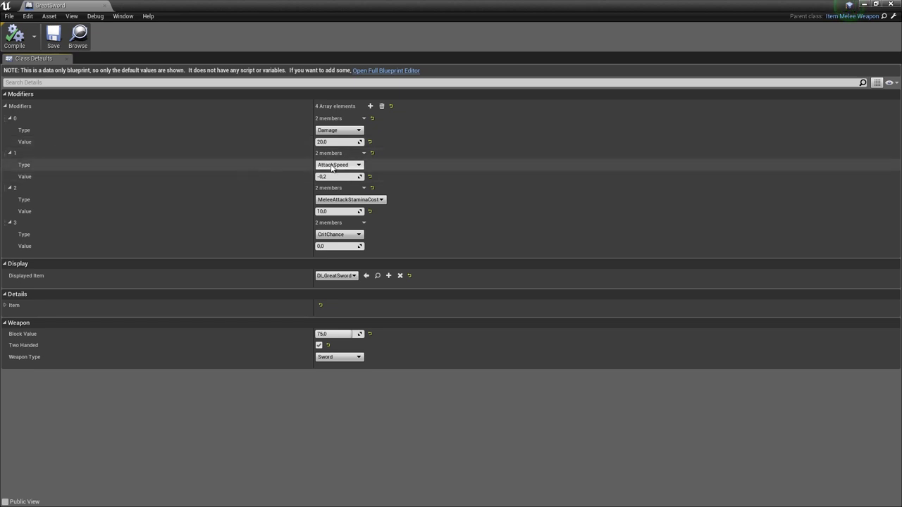
key("Return")
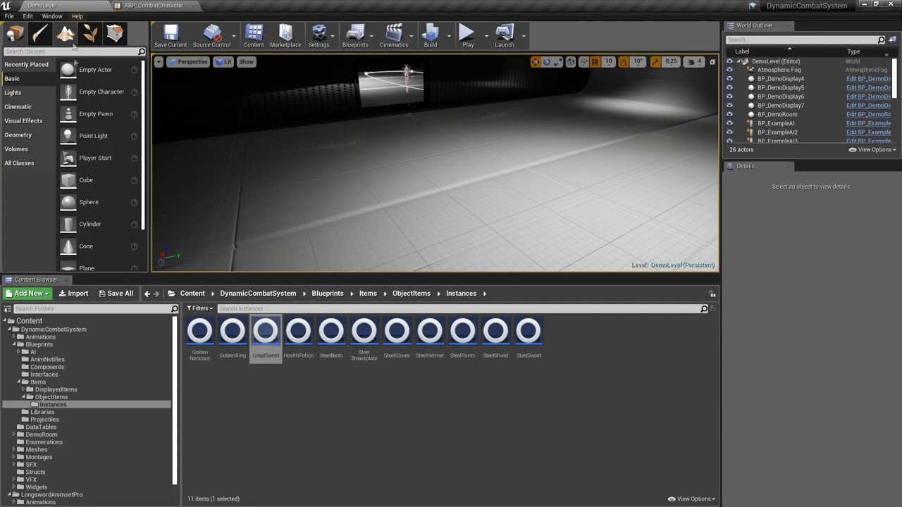
Open the DI_GreatSword displayed item, set its Hand Attachment Socket to 2h_sword_use, and compile and save it
left_click(69, 391)
double_click(198, 337)
double_click(200, 338)
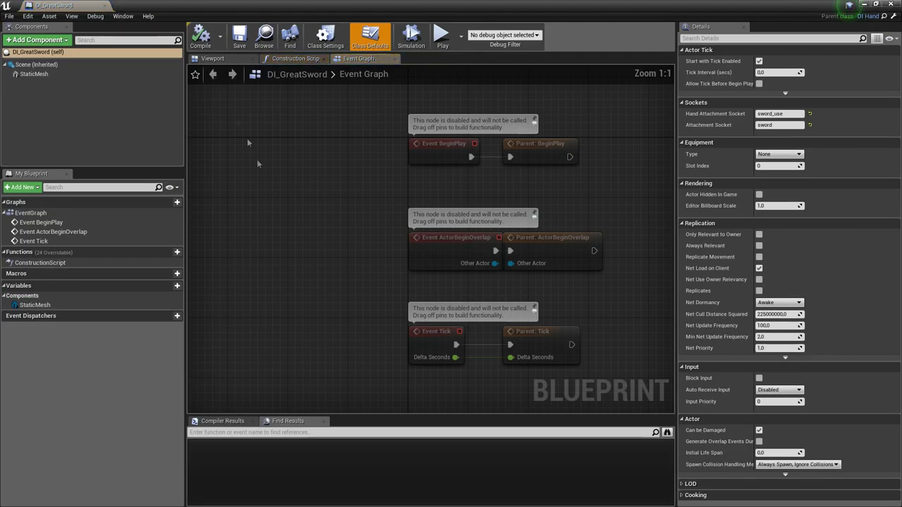
left_click(213, 58)
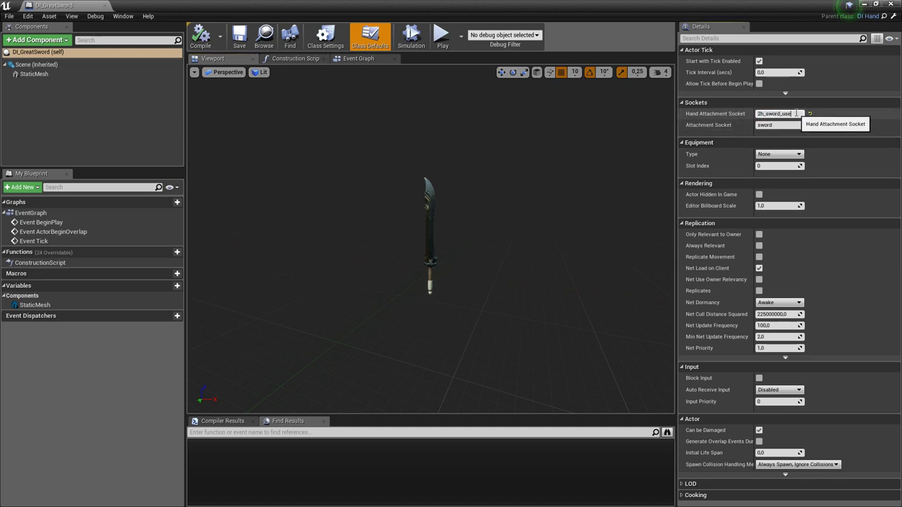
left_click(197, 33)
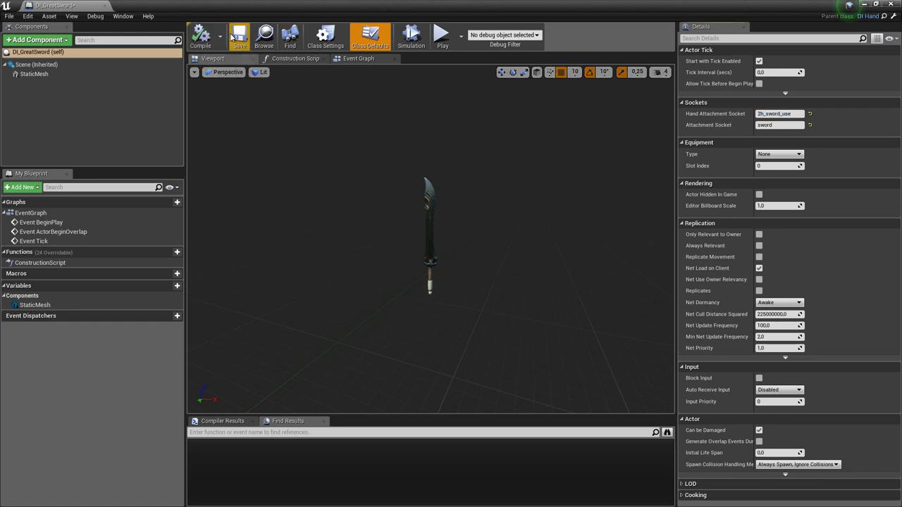
key("ctrl+s")
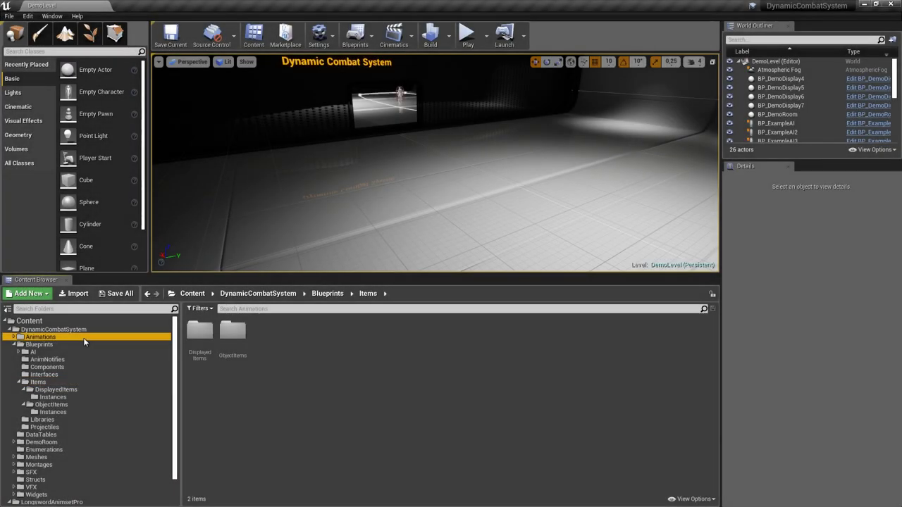
Open ABP_CombatCharacter and add the BS_2Hand blend space to the Anim Graph above the One Hand Weapon group
double_click(363, 333)
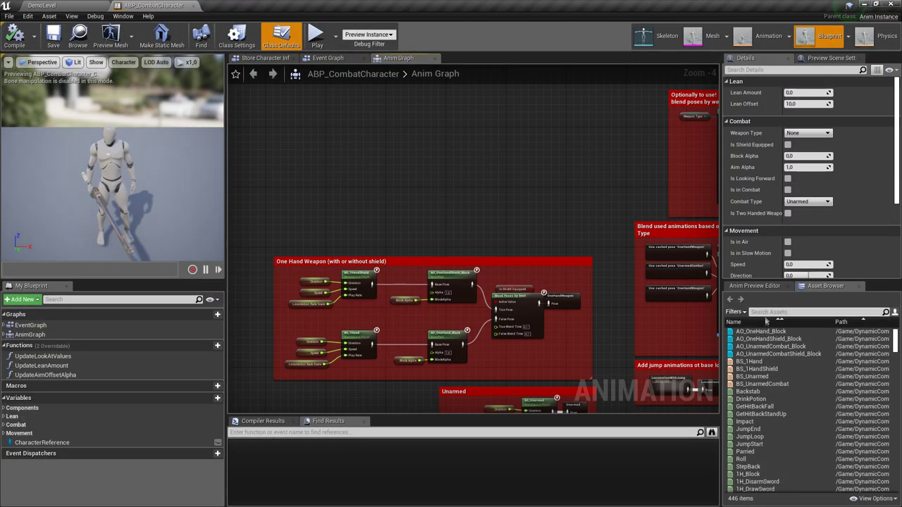
left_click(768, 312)
type("bs 2h")
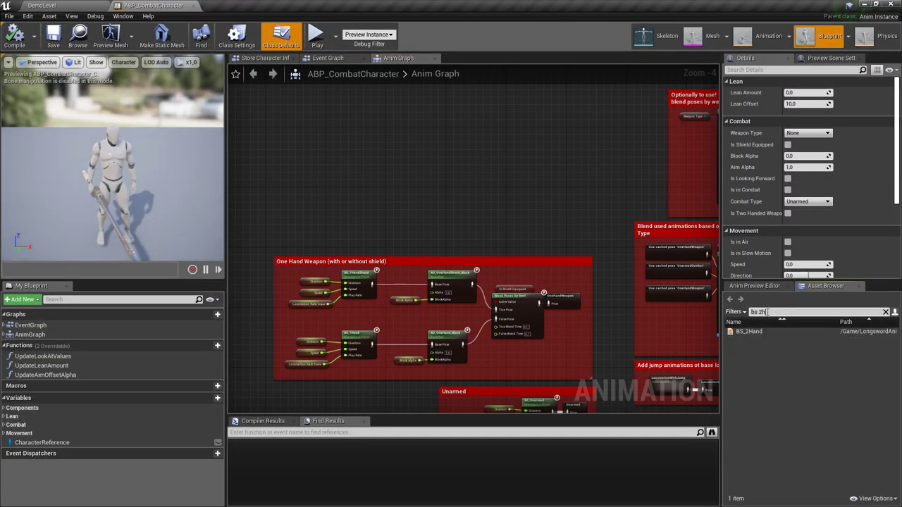
left_click_drag(754, 332, 367, 140)
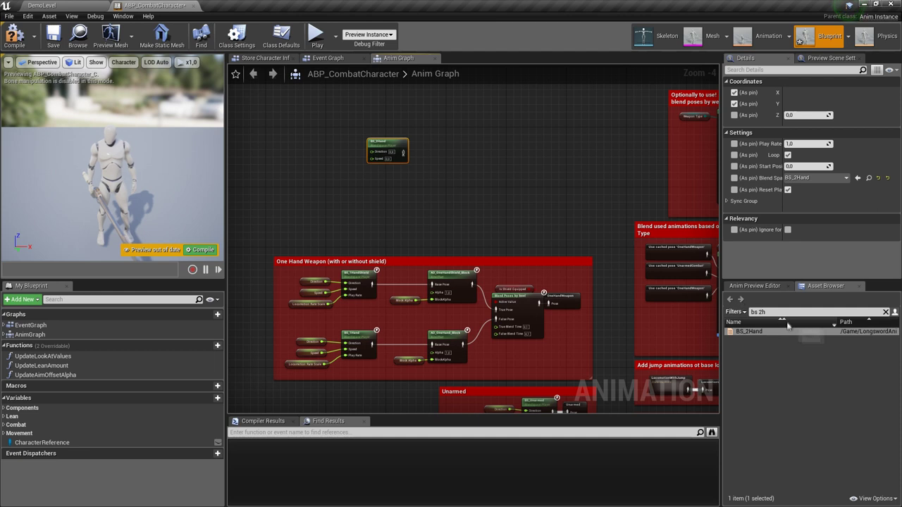
Find the Longs_BlockLoop animation and open it for preview
type("block loop")
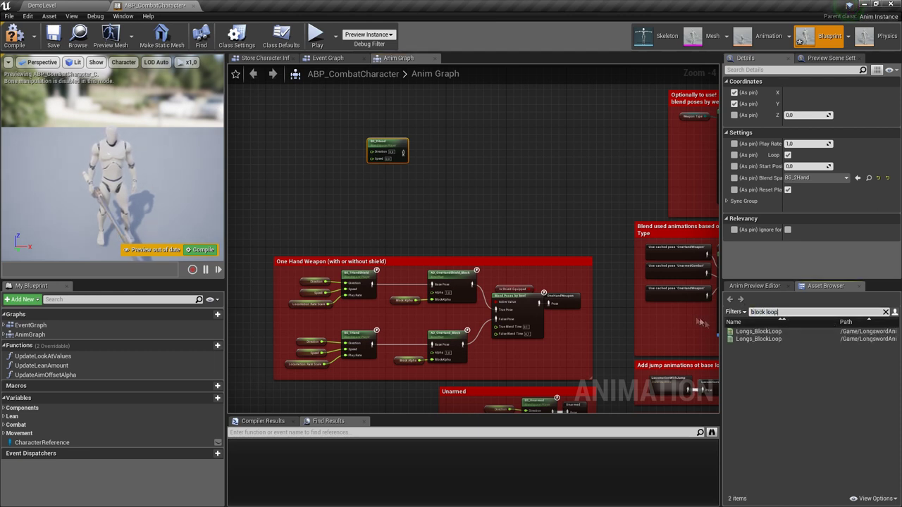
double_click(764, 337)
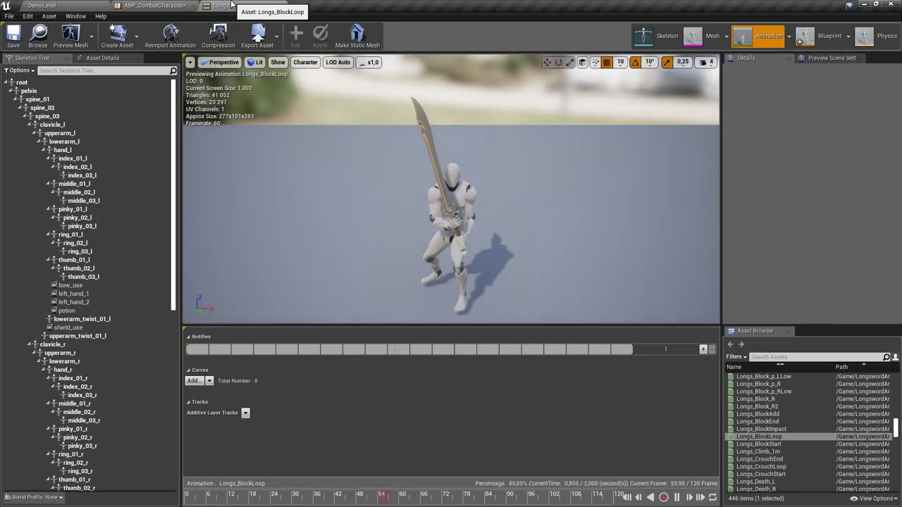
Close the animation preview, add Longs_BlockLoop to the graph, and place a copy of the Add Slots to locomotion group's Layered blend per bone below it
middle_click(232, 4)
left_click_drag(773, 334, 434, 158)
right_click_drag(609, 295, 378, 159)
right_click_drag(615, 335, 603, 276)
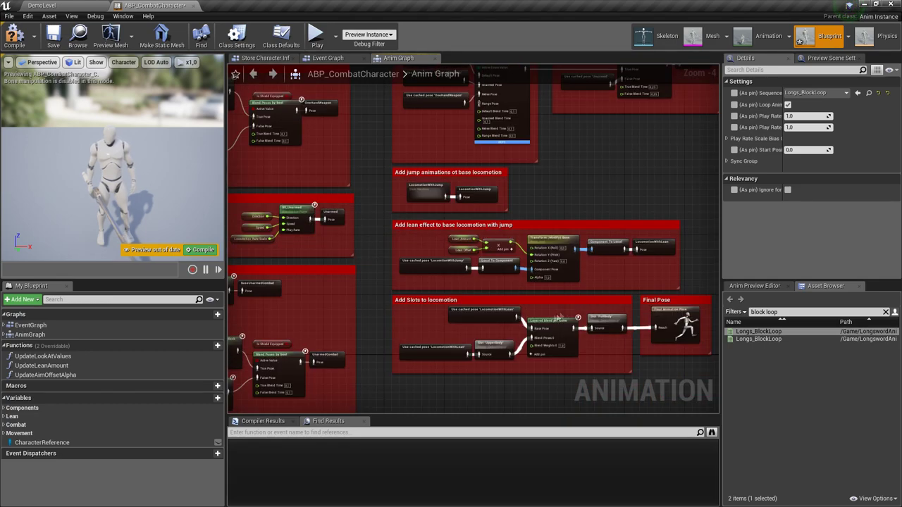
left_click(557, 319)
right_click_drag(303, 173, 553, 407)
scroll(437, 234, "up", 4)
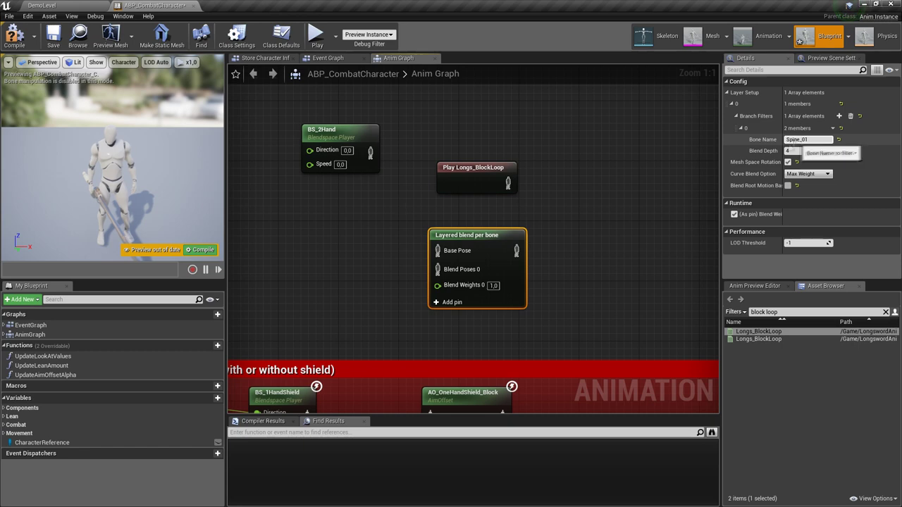
left_click_drag(477, 235, 477, 221)
Expose the Play Rate pin on BS_2Hand and connect copies of Direction, Speed and Locomotion Rate Scale to its inputs
right_click_drag(363, 179, 431, 179)
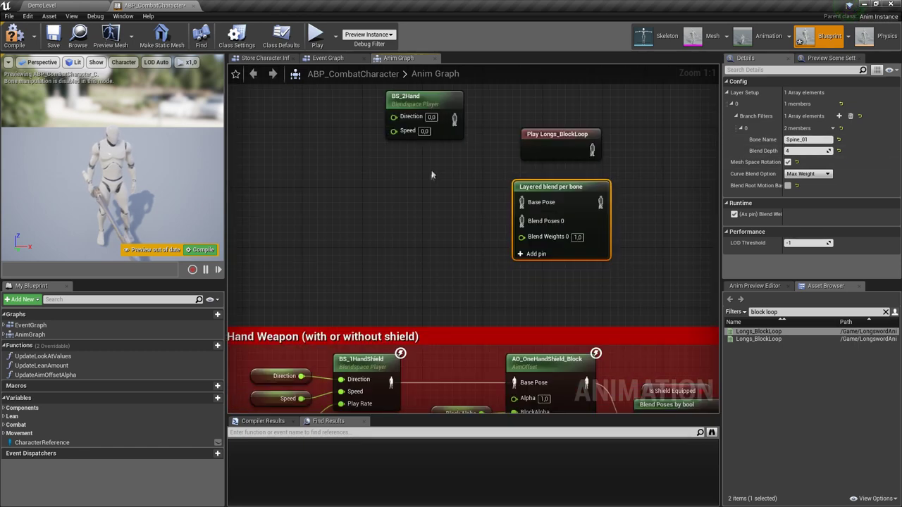
left_click(437, 129)
left_click(734, 143)
right_click_drag(424, 289, 525, 222)
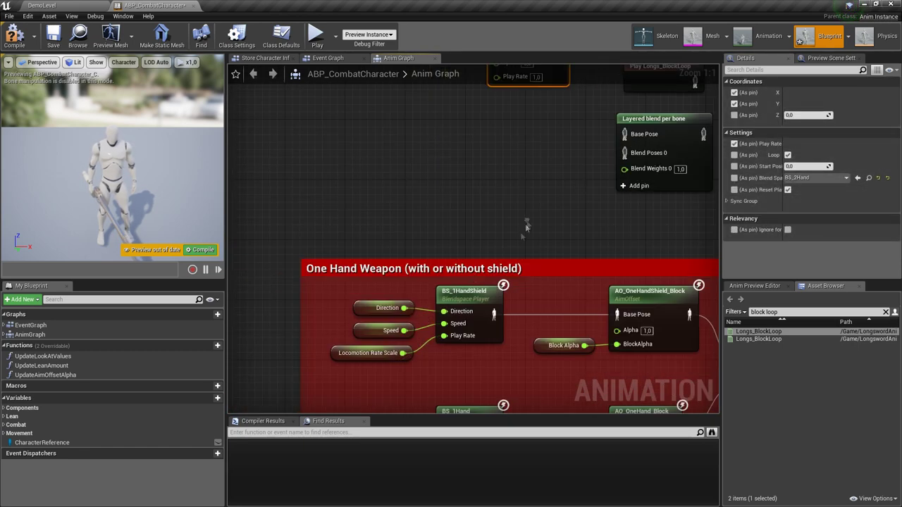
left_click(433, 191)
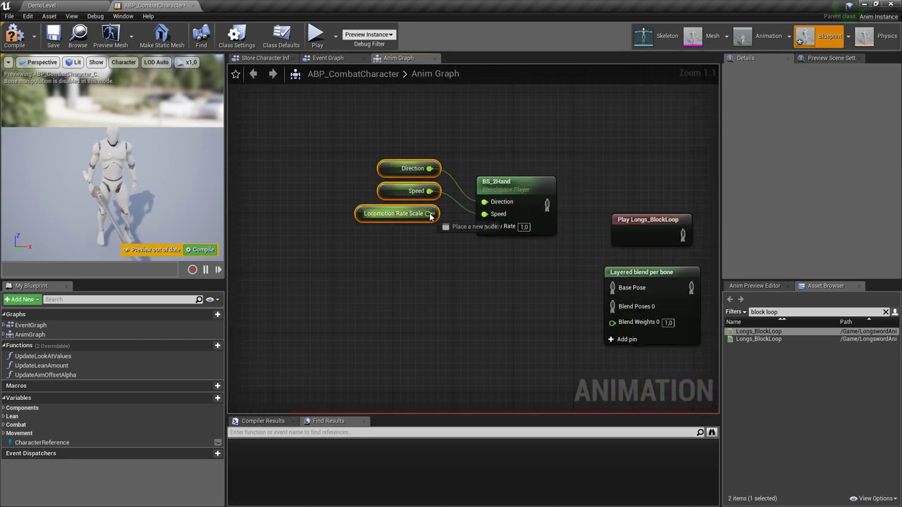
left_click_drag(502, 228, 502, 228)
left_click_drag(524, 205, 500, 182)
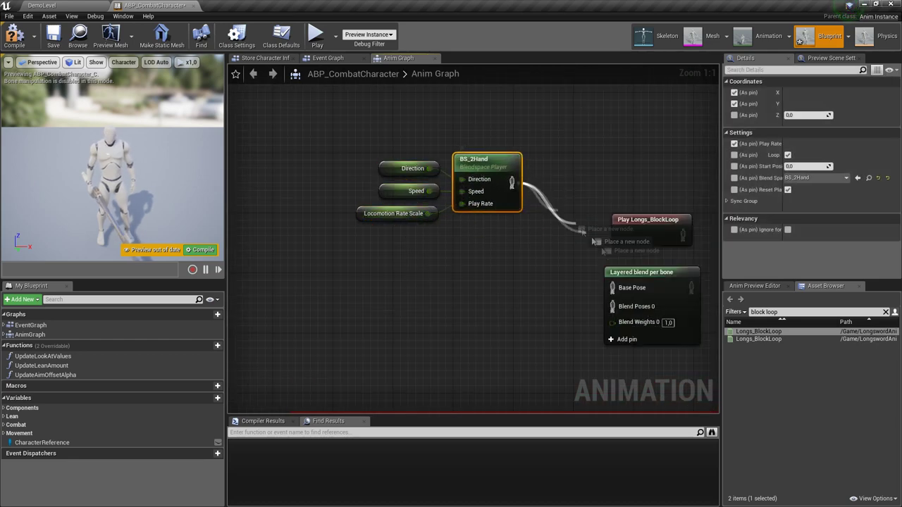
Connect BS_2Hand to Base Pose and Longs_BlockLoop to Blend Poses 0 of the Layered blend per bone, arranging both nodes beside it
left_click_drag(521, 261, 428, 161)
left_click_drag(504, 174, 565, 256)
left_click_drag(642, 228, 609, 319)
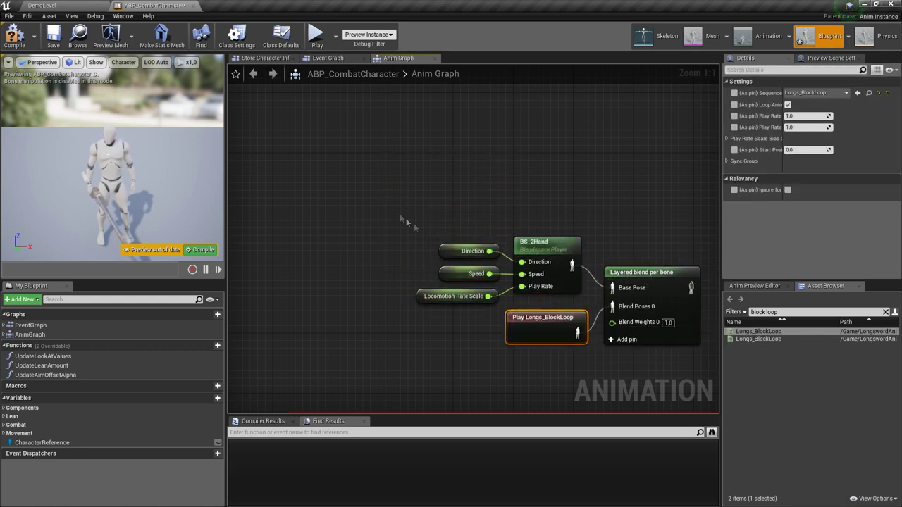
Duplicate BS_2Hand together with its three input variables and place the copy above the originals
left_click_drag(404, 220, 552, 286)
key("ctrl+c")
right_click_drag(551, 286, 382, 287)
key("ctrl+v")
left_click_drag(501, 164, 479, 164)
Add a Blend node, connecting the duplicated BS_2Hand to A and the Layered blend per bone output to B
right_click(575, 223)
type("ble")
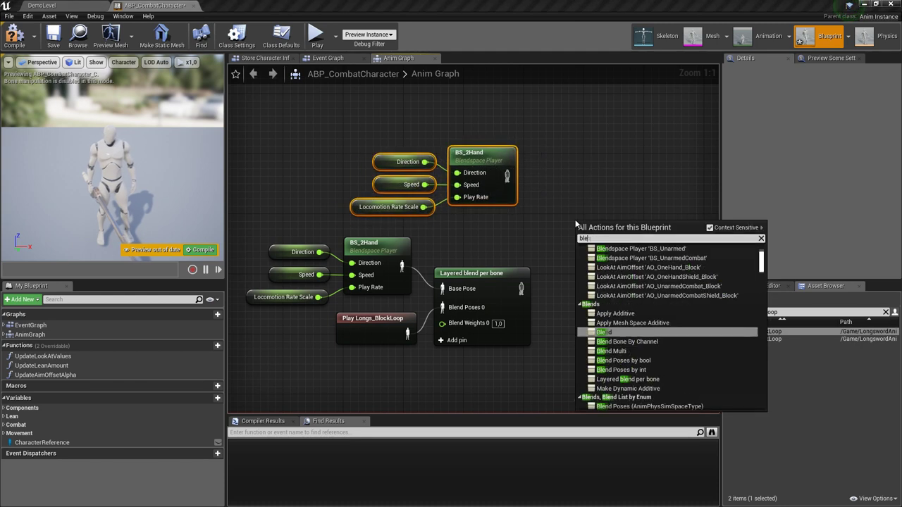
key("Return")
left_click_drag(507, 175, 573, 223)
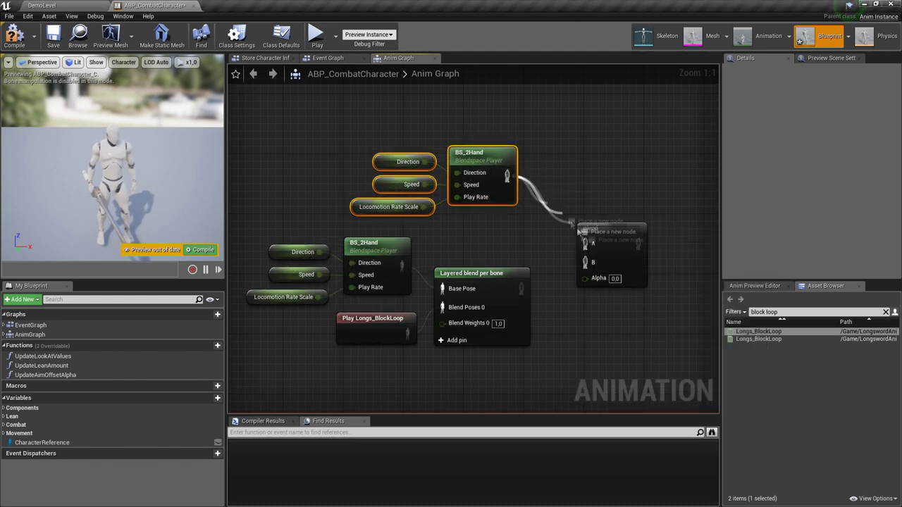
left_click_drag(526, 293, 527, 291)
Drive the Blend node's Alpha with the Block Alpha variable and place the variable just below the node
right_click_drag(584, 296, 568, 252)
left_click_drag(570, 236, 556, 272)
type("get block al")
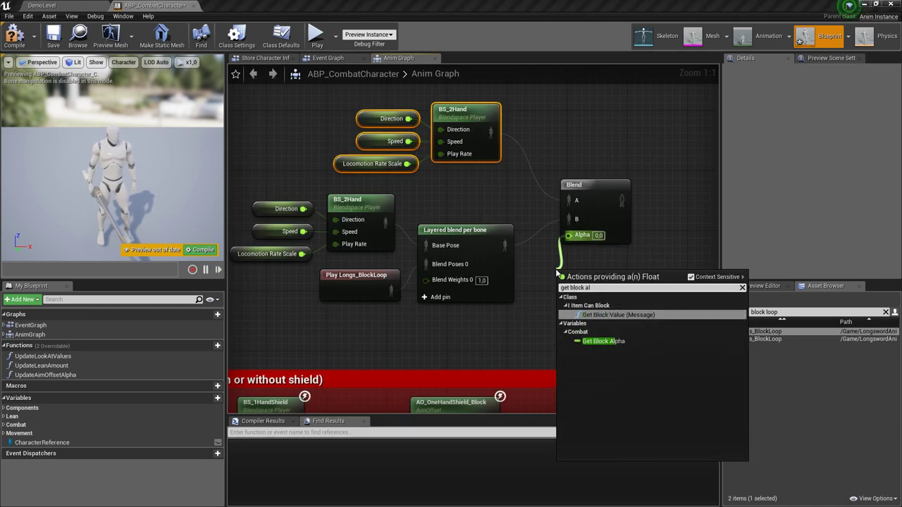
key("Down")
key("Return")
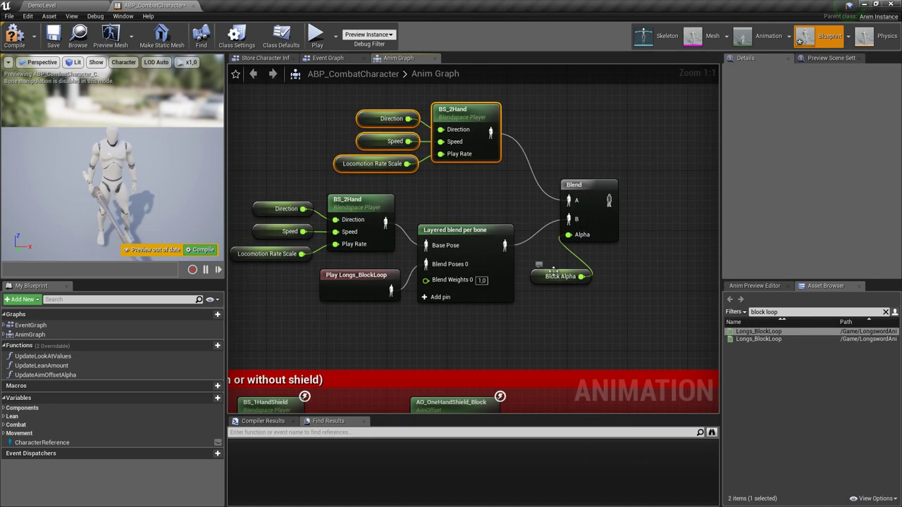
left_click_drag(554, 274, 576, 253)
Save the Blend output as a new cached pose named TwoHandWeapon
right_click_drag(632, 217, 551, 211)
left_click_drag(558, 198, 569, 197)
type("cache")
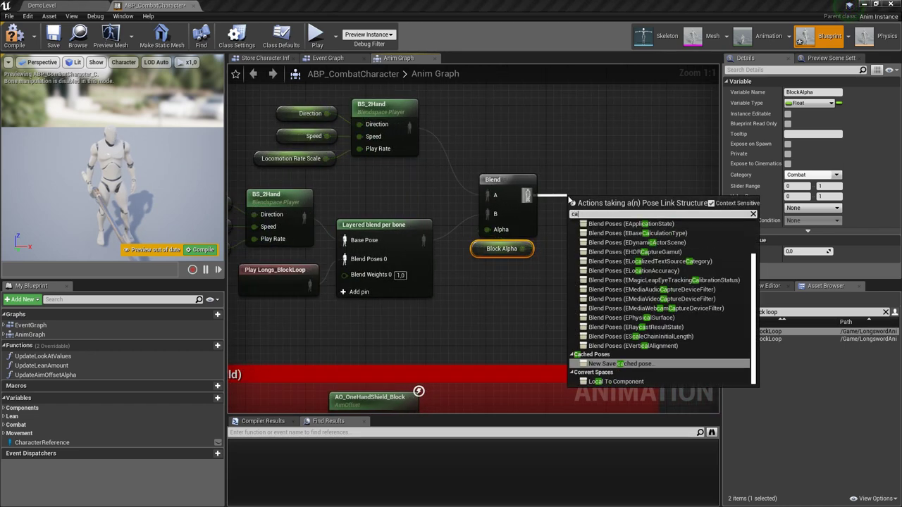
key("Return")
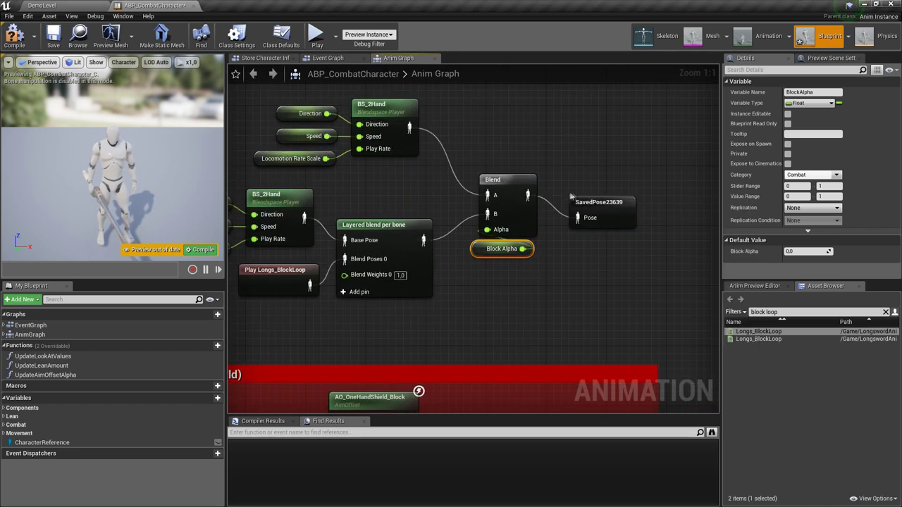
left_click_drag(588, 204, 564, 181)
key("F2")
type("TwoHandWeapon")
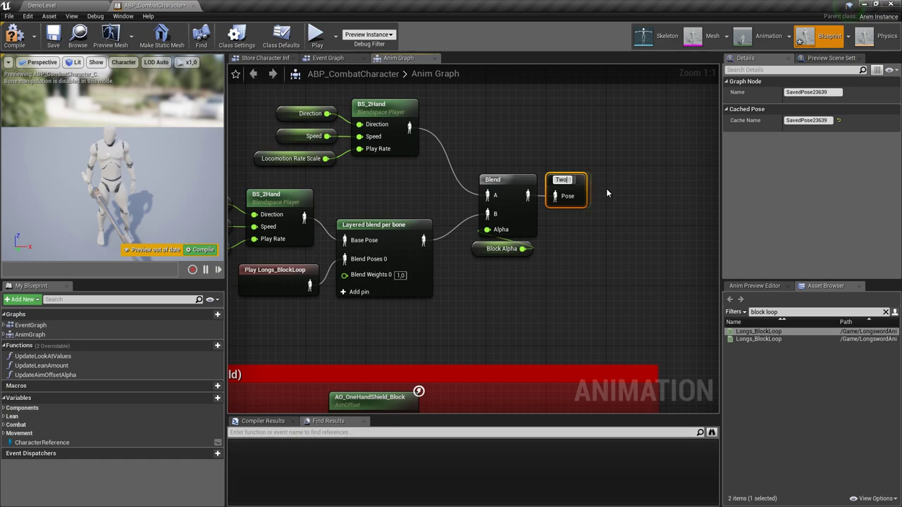
key("Return")
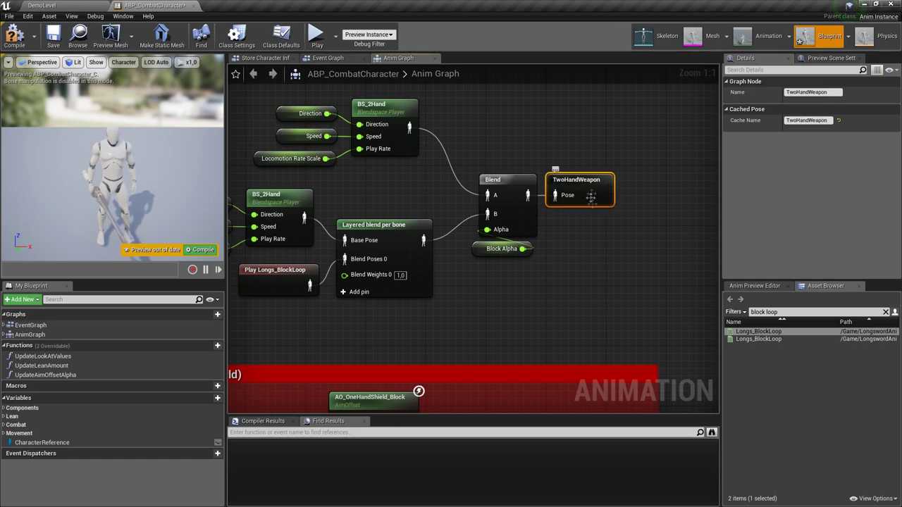
In the current Combat Type blend group, disconnect the cached OneHandWeapon pose from Melee Pose and move it aside
scroll(597, 191, "down", 3)
right_click_drag(708, 308, 478, 211)
scroll(512, 277, "up", 3)
left_click(537, 248, "alt")
left_click_drag(519, 248, 451, 301)
Add a Blend Poses by bool node in front of the Combat Type blend and move the detached OneHandWeapon pose clear of it
right_click(484, 260)
type("blke")
key("BackSpace")
key("BackSpace")
type("end by bool")
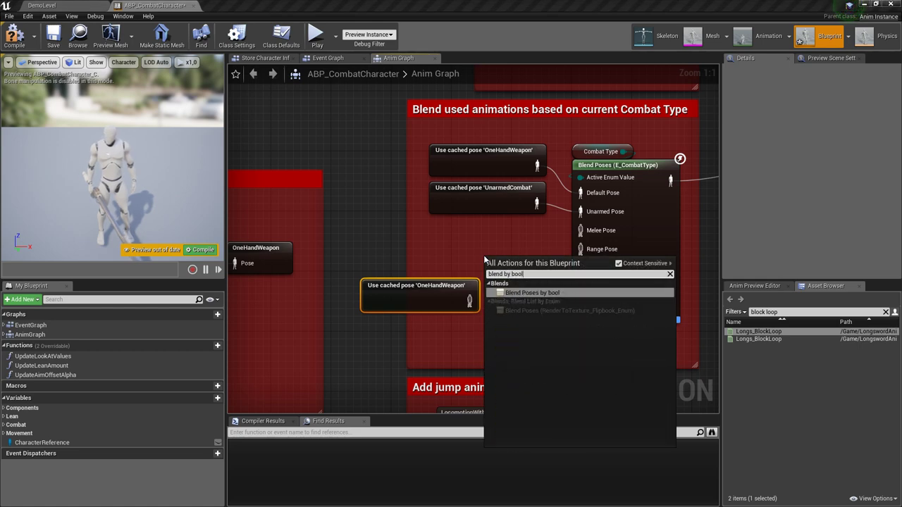
key("Return")
left_click_drag(444, 299, 386, 335)
Connect the Is Two Handed Weapon Equipped variable to the bool blend's Active Value and position both nodes under the cached poses
left_click_drag(505, 265, 469, 248)
type("is two hand")
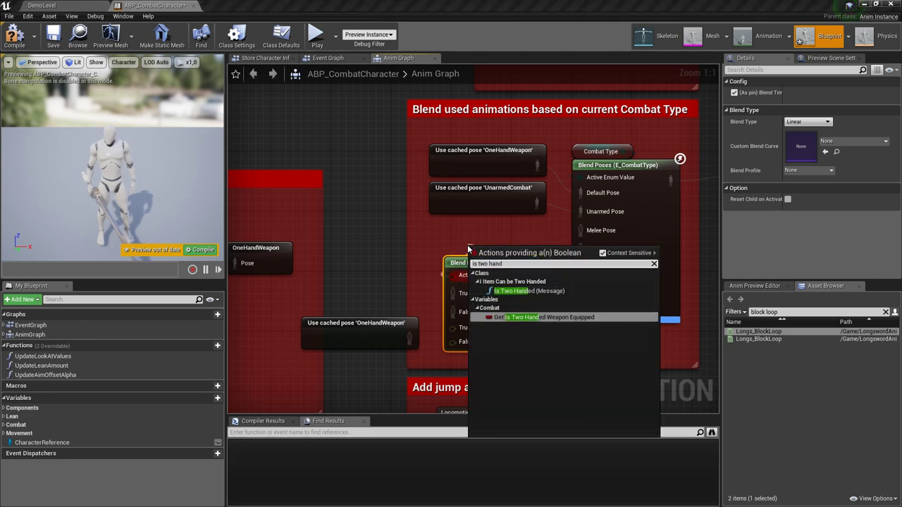
key("Return")
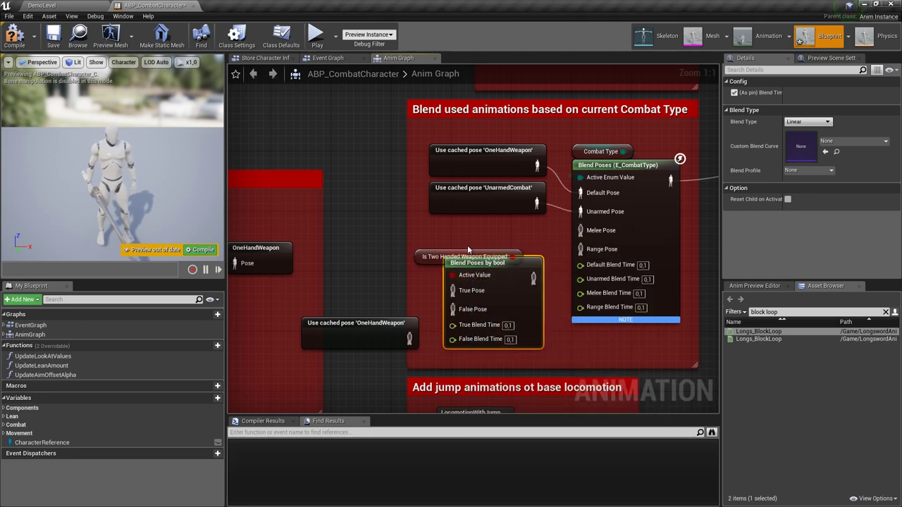
left_click_drag(468, 245, 491, 241)
left_click(525, 271, "ctrl")
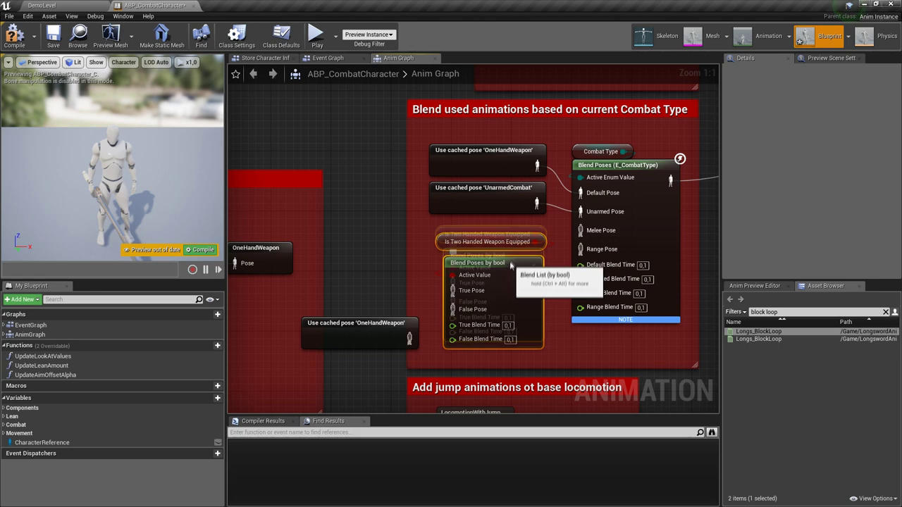
left_click_drag(525, 271, 525, 263)
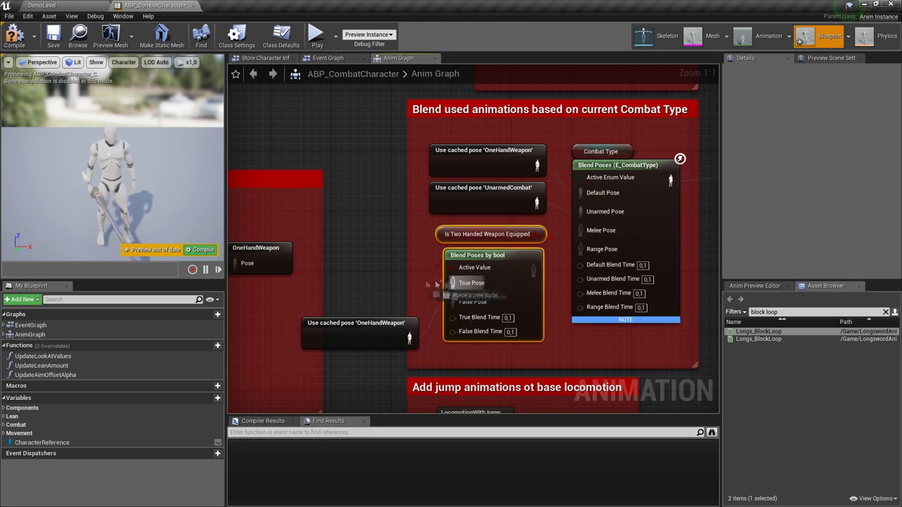
Feed the cached TwoHandWeapon pose into True Pose and OneHandWeapon into False Pose, aligning both nodes beside the bool blend
left_click_drag(435, 285, 387, 276)
type("two hand")
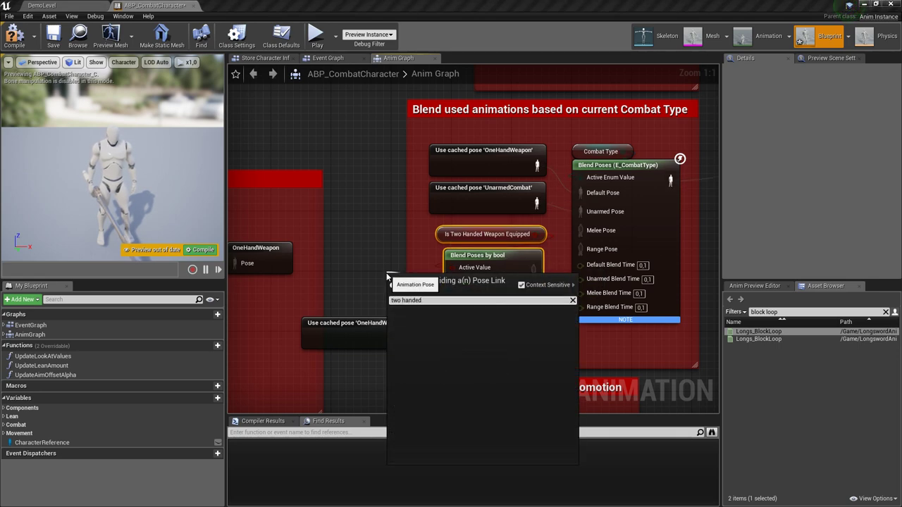
key("Return")
left_click_drag(398, 283, 362, 279)
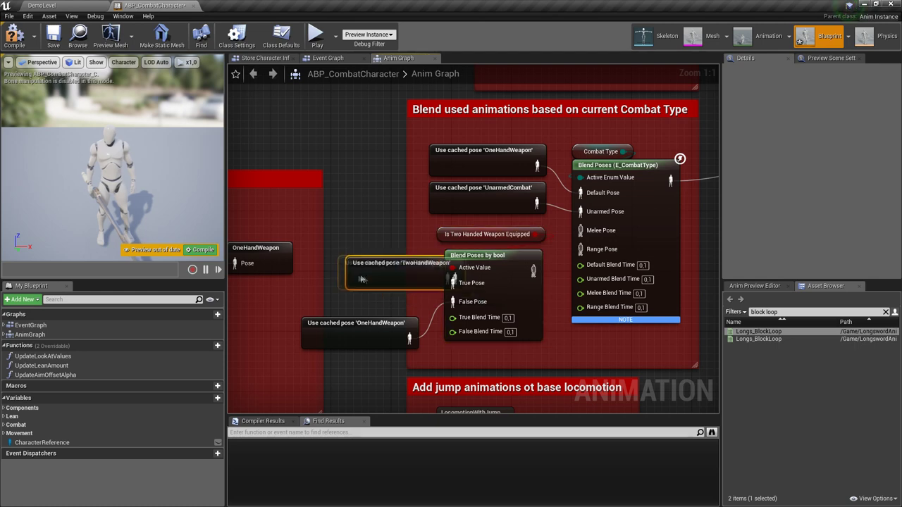
left_click(375, 319)
left_click_drag(375, 319, 397, 297)
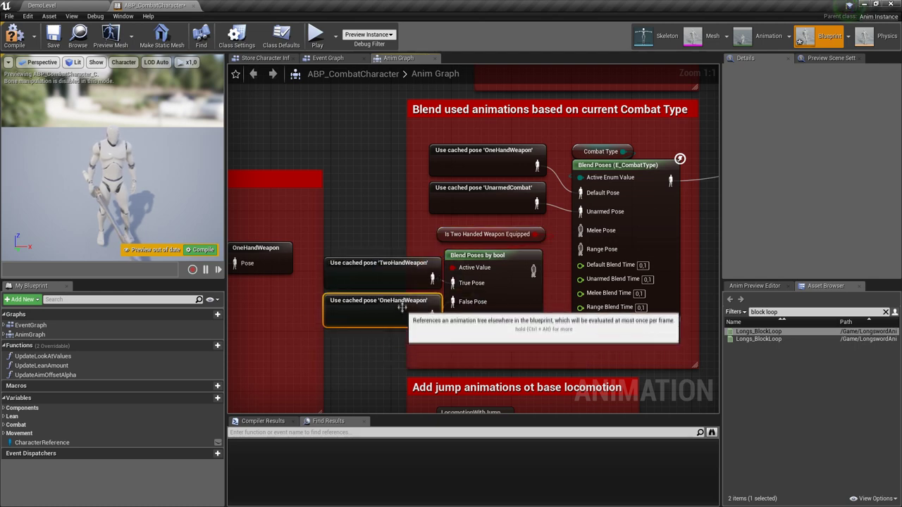
scroll(397, 297, "down", 2)
Compile and save ABP_CombatCharacter, and playtest DemoLevel
left_click(25, 41)
left_click(52, 36)
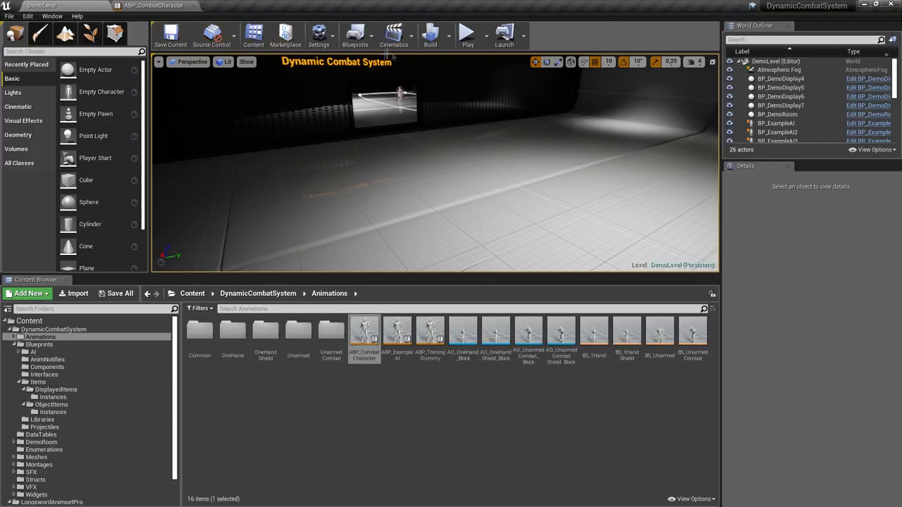
left_click(468, 33)
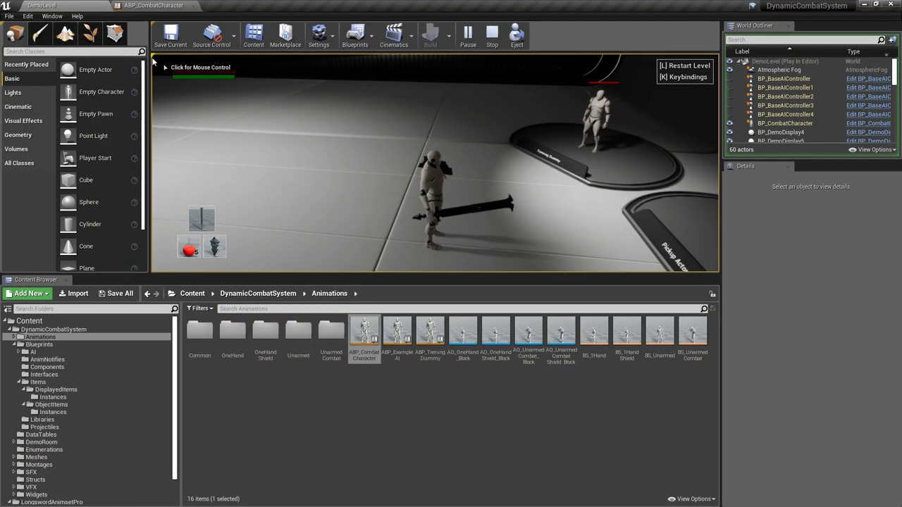
Connect the Blend Poses by bool output to Melee Pose in ABP_CombatCharacter and playtest DemoLevel again
left_click(148, 5)
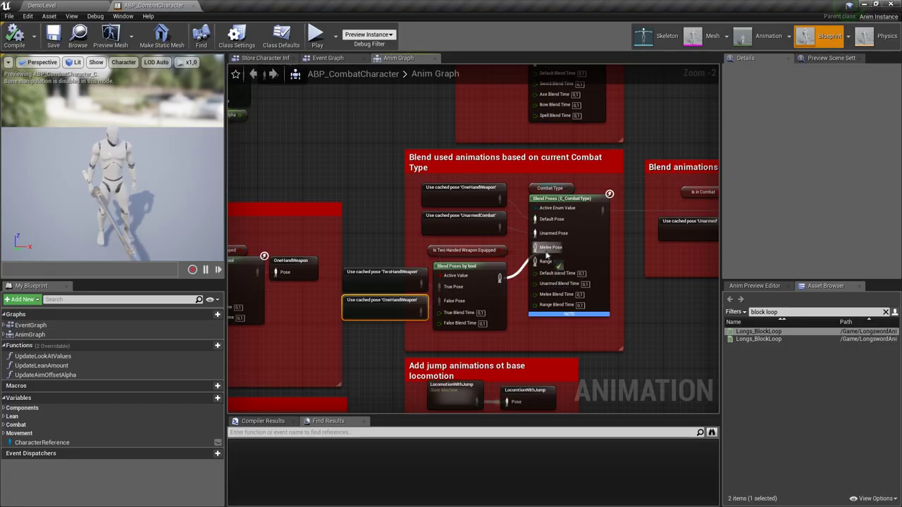
left_click(59, 4)
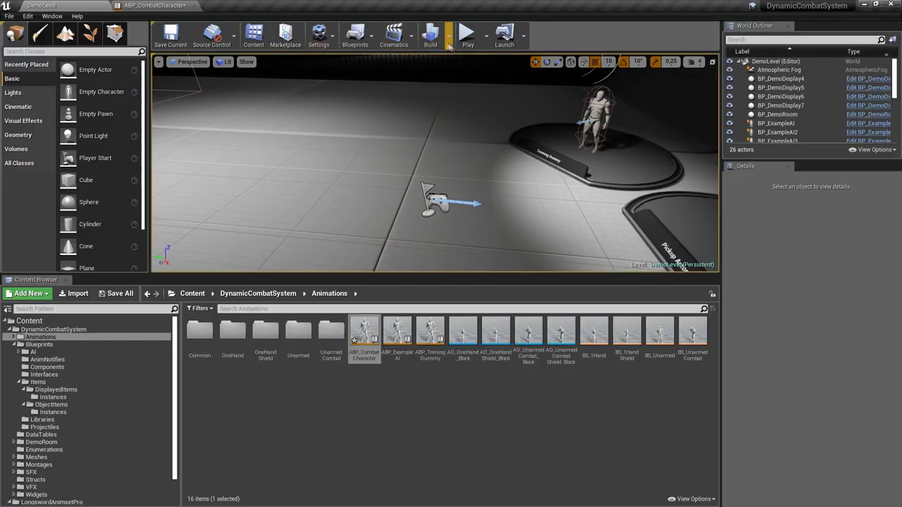
left_click(465, 39)
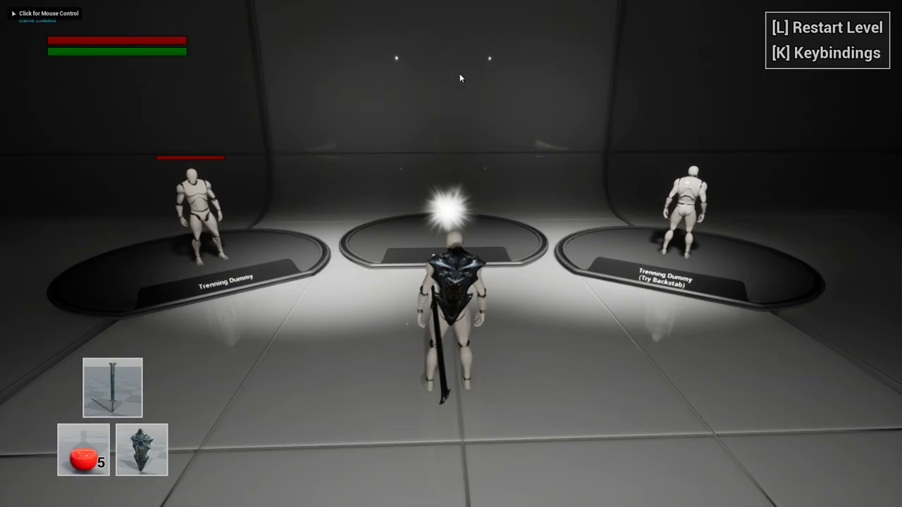
Test the equipped weapons in play by switching the main weapon, moving in several directions and trying an attack
left_click(451, 254)
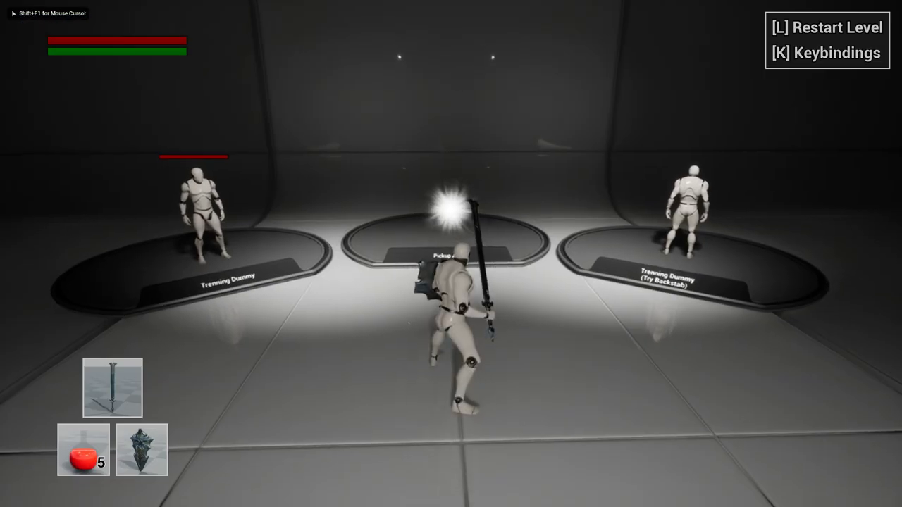
key("w")
key("1")
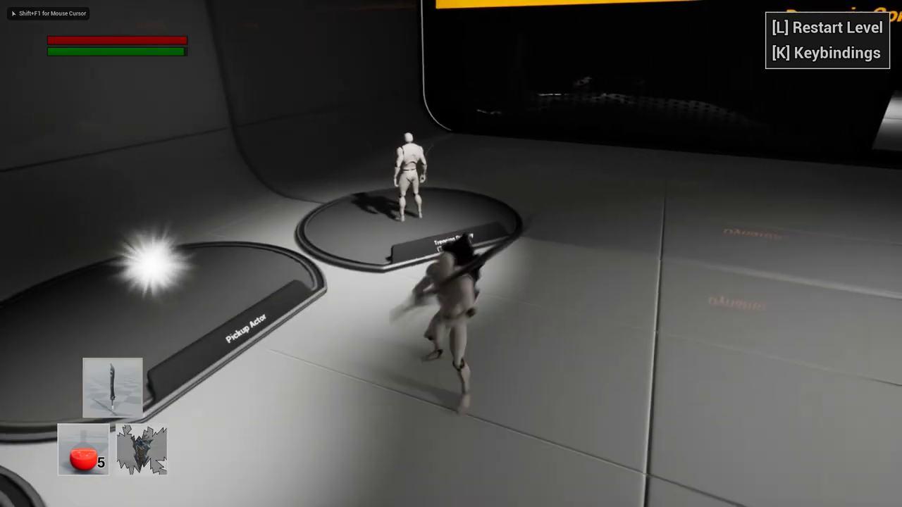
key("s")
key("a")
key("d")
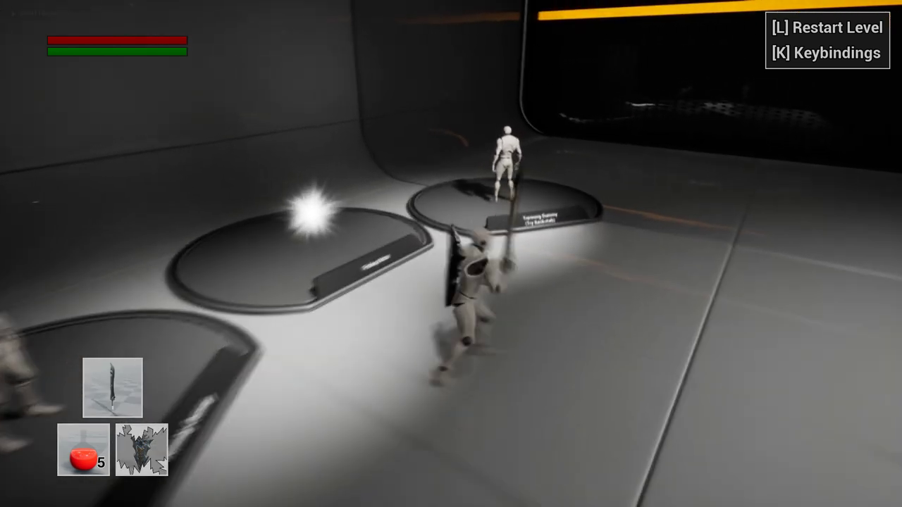
key("s")
key("a")
left_click(451, 254)
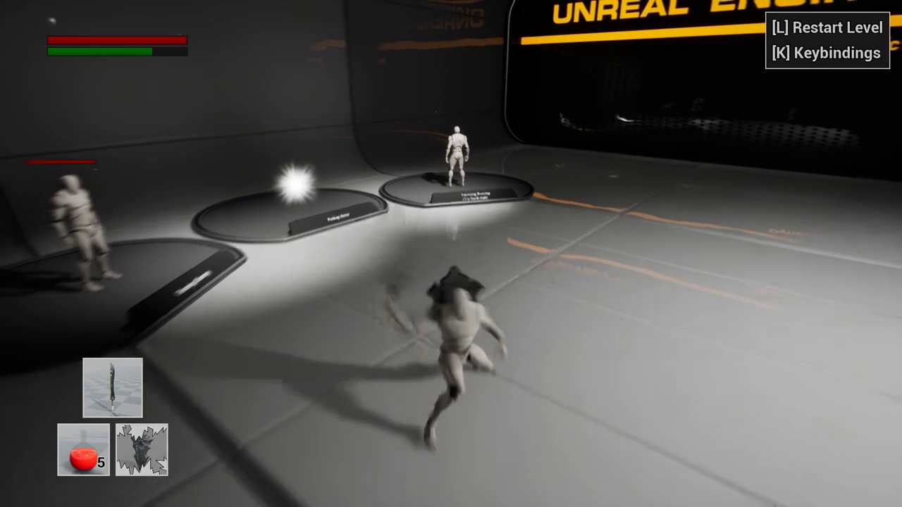
left_click(451, 254)
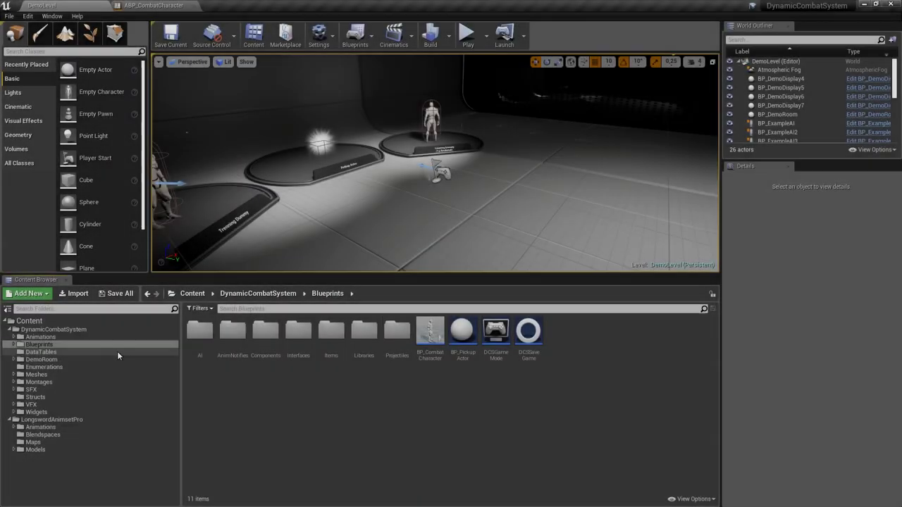
Copy the DT_Player_1H_Montages data table from DataTables into the LongswordAnimsetPro folder and open that folder
left_click(117, 351)
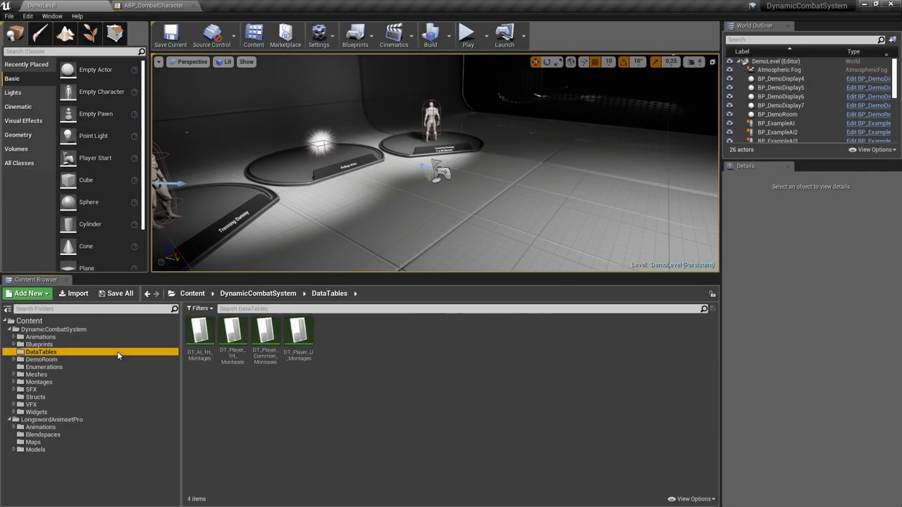
left_click_drag(232, 331, 112, 423)
left_click(141, 434)
left_click(127, 420)
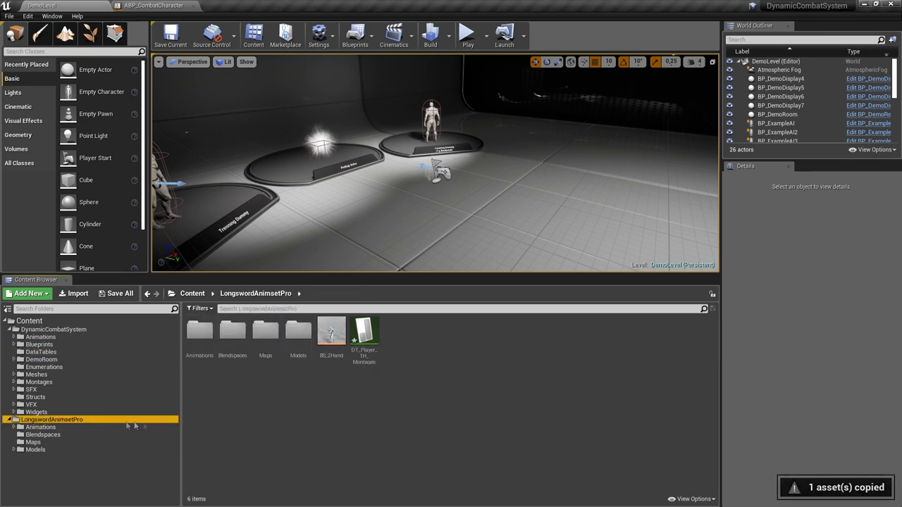
Rename the copied data table in LongswordAnimsetPro to DT_Player_2H_Montages
left_click(365, 359)
key("F2")
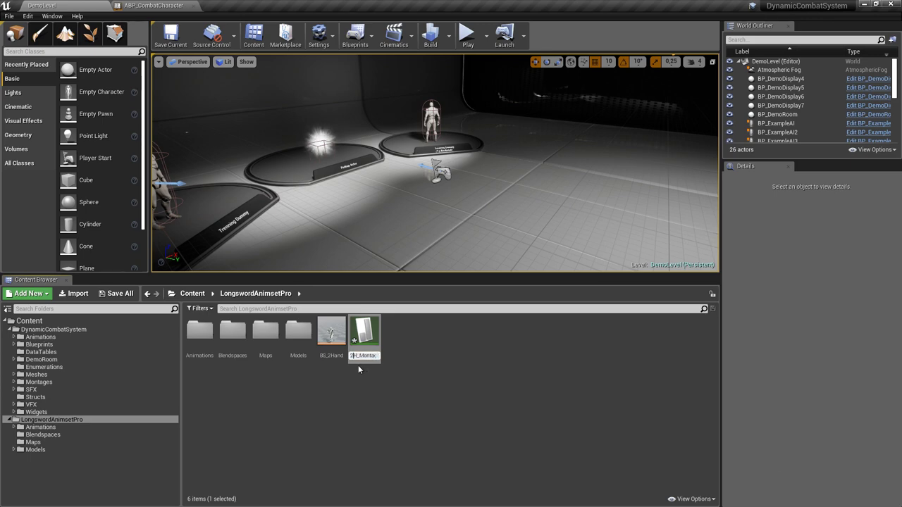
key("Return")
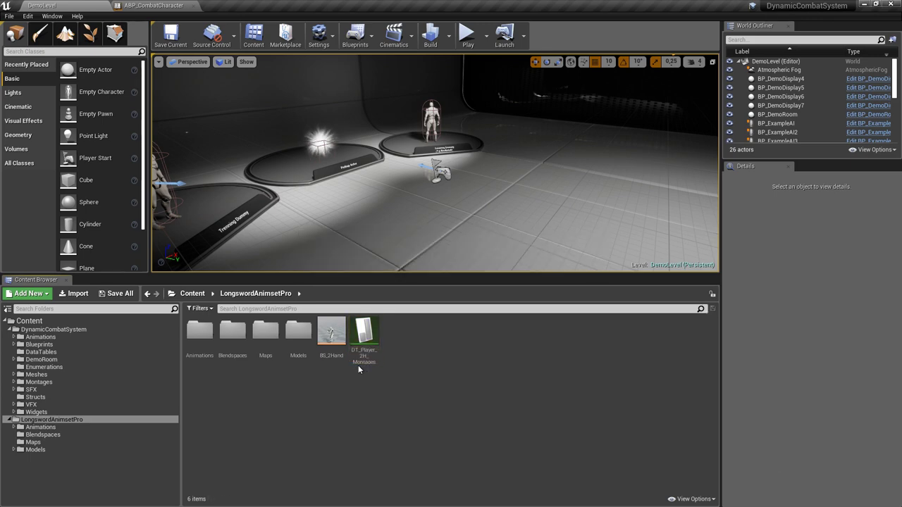
Open the BP_CombatCharacter blueprint from the Blueprints folder and bring up its GetMontages function at the combat type switch
left_click(79, 344)
double_click(423, 342)
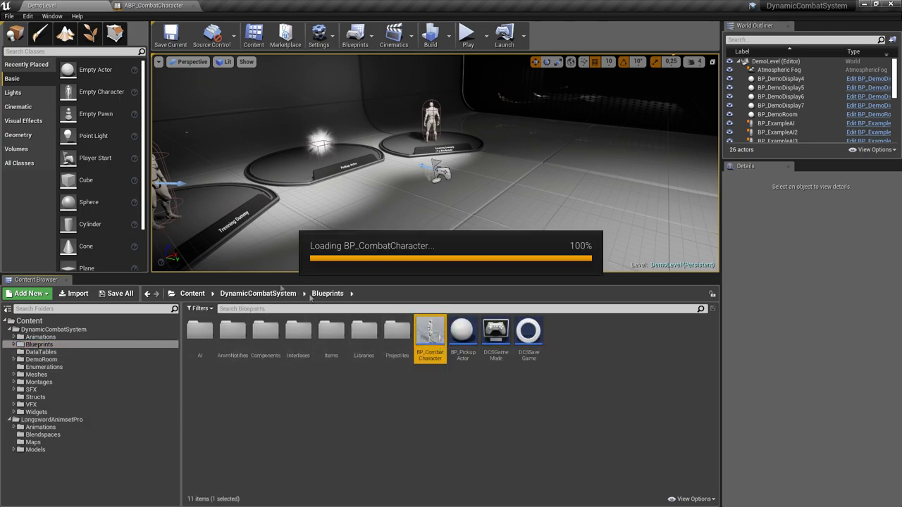
type("getmontages")
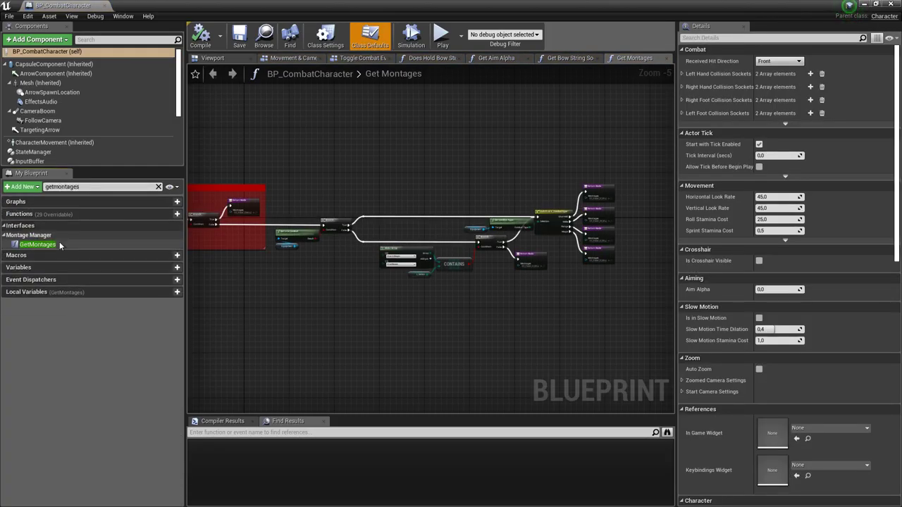
left_click(60, 245)
right_click_drag(359, 255, 227, 262)
scroll(356, 259, "up", 5)
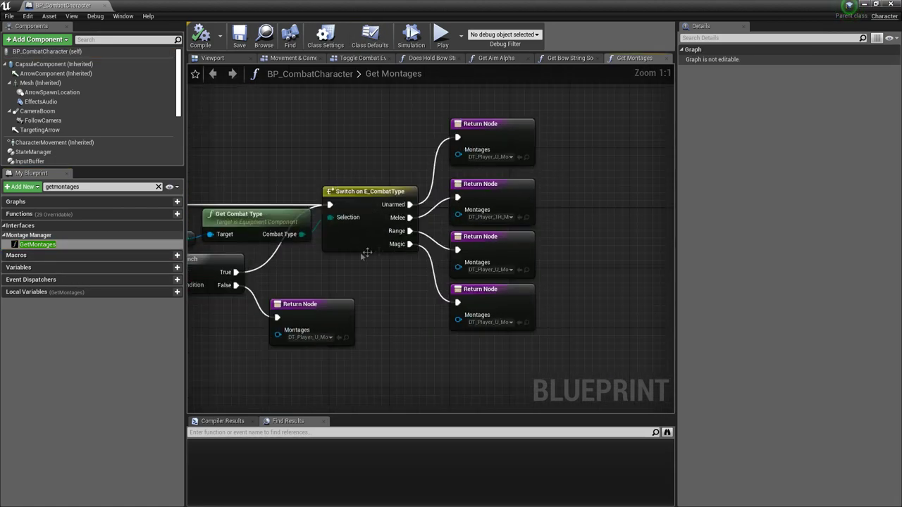
right_click_drag(405, 222, 370, 250)
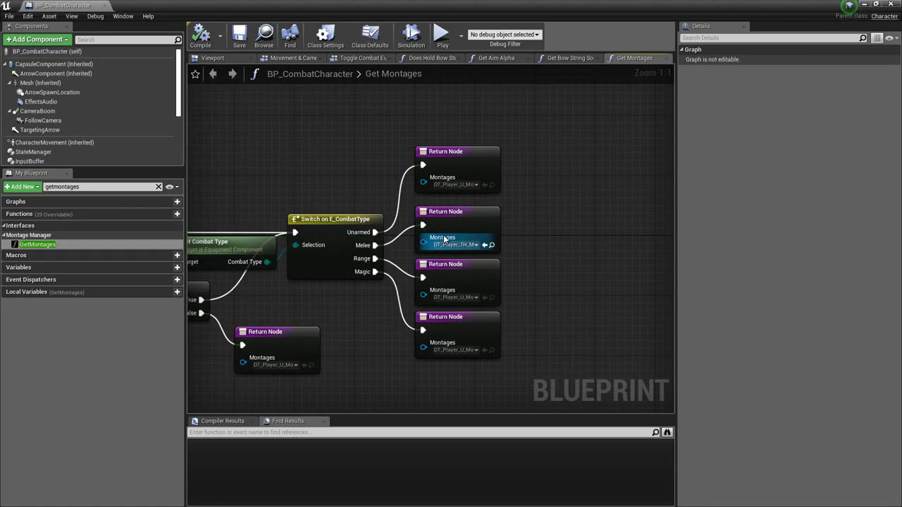
Move the Melee return node away from the switch and add an Equipment reference feeding an Is Two Handed Weapon Equipped node
left_click_drag(439, 206, 611, 205)
right_click_drag(611, 205, 536, 214)
right_click(503, 169)
type("get equipp")
key("Return")
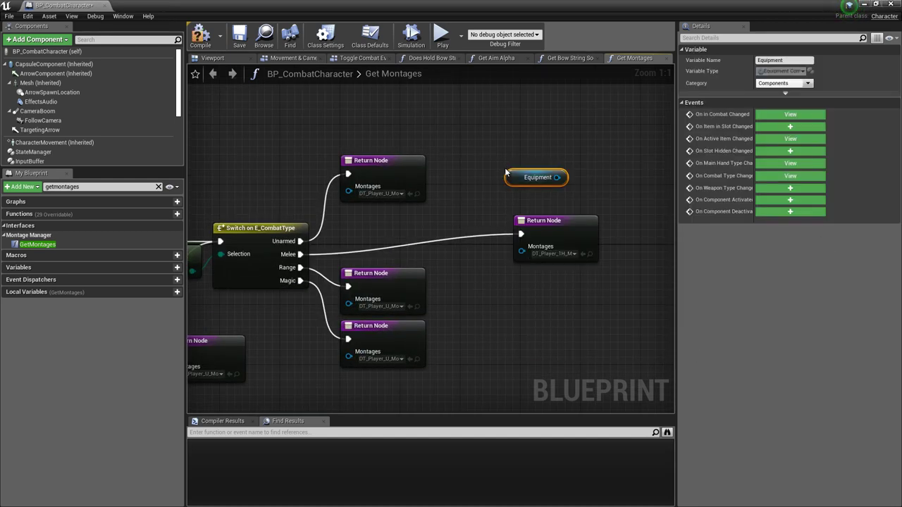
left_click_drag(557, 178, 593, 162)
type("is tw")
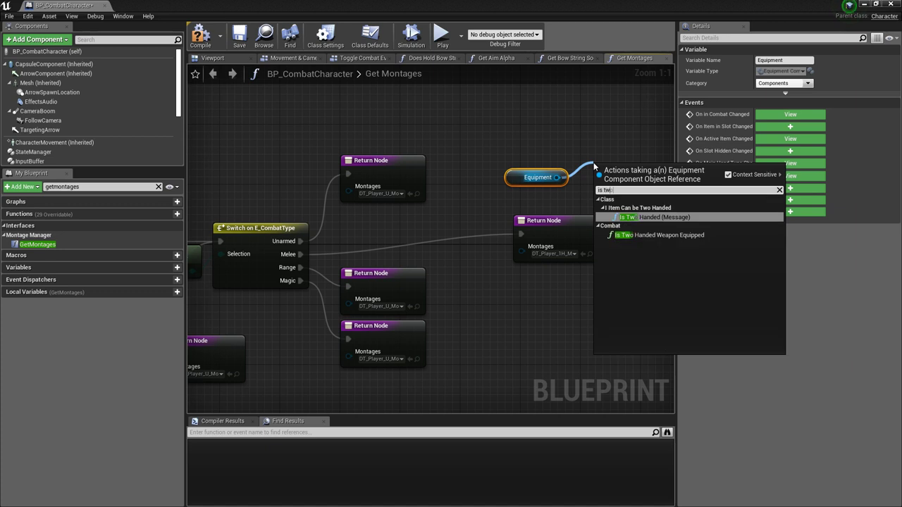
type("o hand")
key("Down")
key("Return")
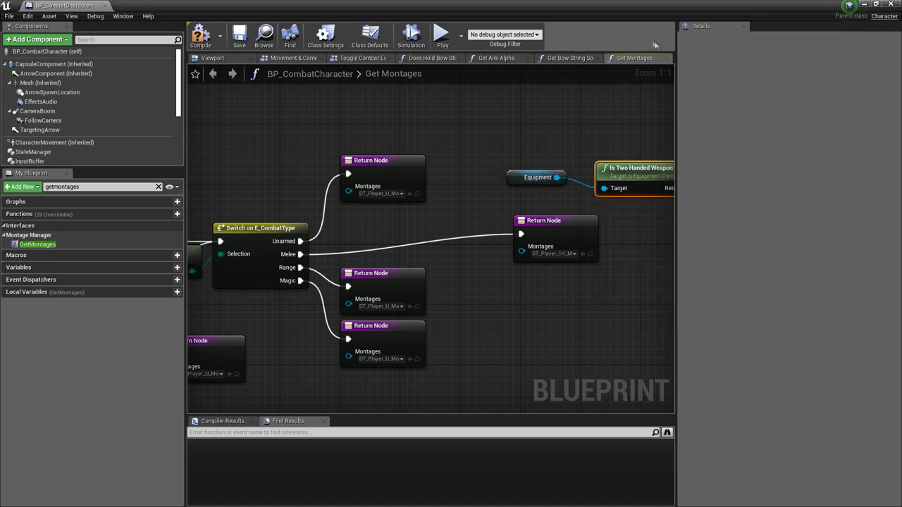
Insert a Branch after the switch's Melee output, conditioned on Is Two Handed Weapon Equipped, and arrange the nodes beside it
right_click_drag(577, 158, 509, 183)
left_click_drag(556, 192, 444, 161)
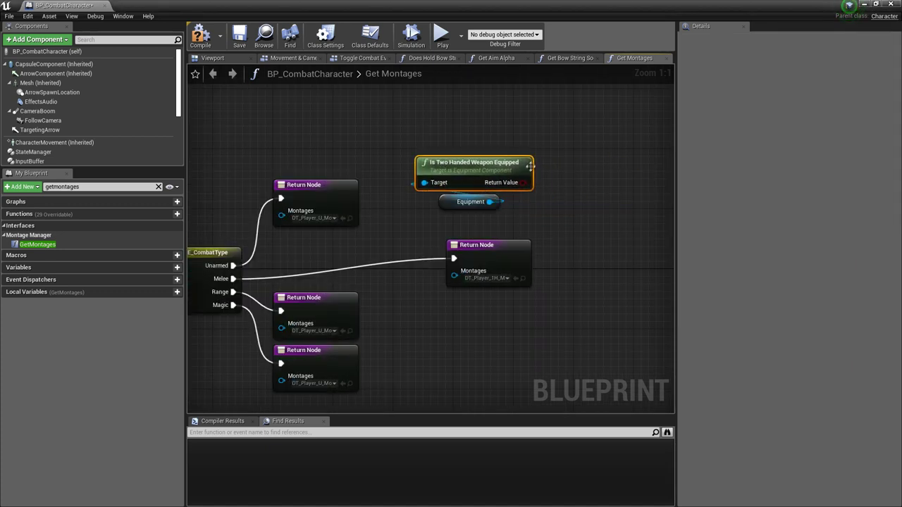
left_click(540, 158)
left_click_drag(525, 183, 556, 192)
left_click_drag(235, 279, 546, 174)
left_click_drag(499, 245, 671, 140)
left_click_drag(518, 227, 424, 173)
left_click_drag(422, 178, 291, 254)
right_click_drag(296, 252, 379, 248)
left_click_drag(373, 242, 359, 240)
right_click_drag(599, 183, 516, 193)
left_click_drag(623, 157, 470, 210)
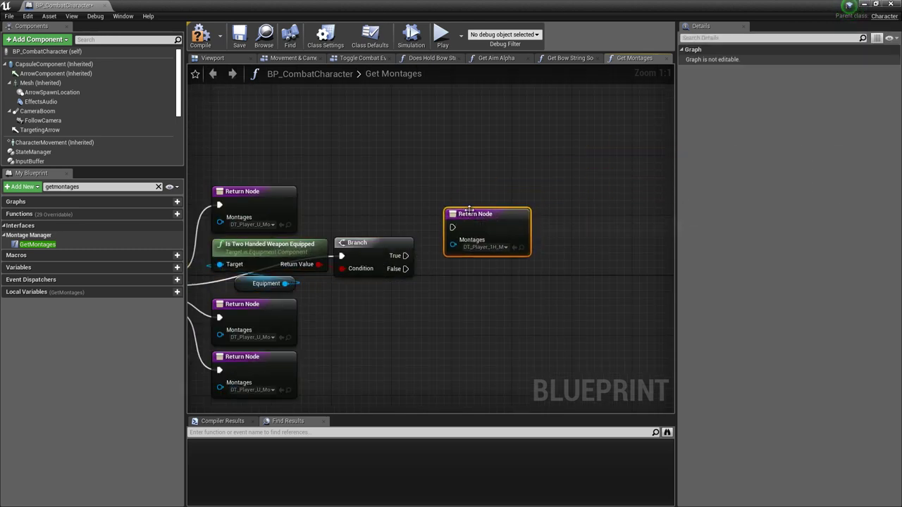
Duplicate the melee Return Node and connect the two copies to the Branch's True and False outputs
right_click_drag(400, 256, 491, 265)
left_click_drag(545, 234, 545, 232)
left_click_drag(566, 228, 552, 289)
key("ctrl+v")
left_click_drag(534, 244, 527, 236)
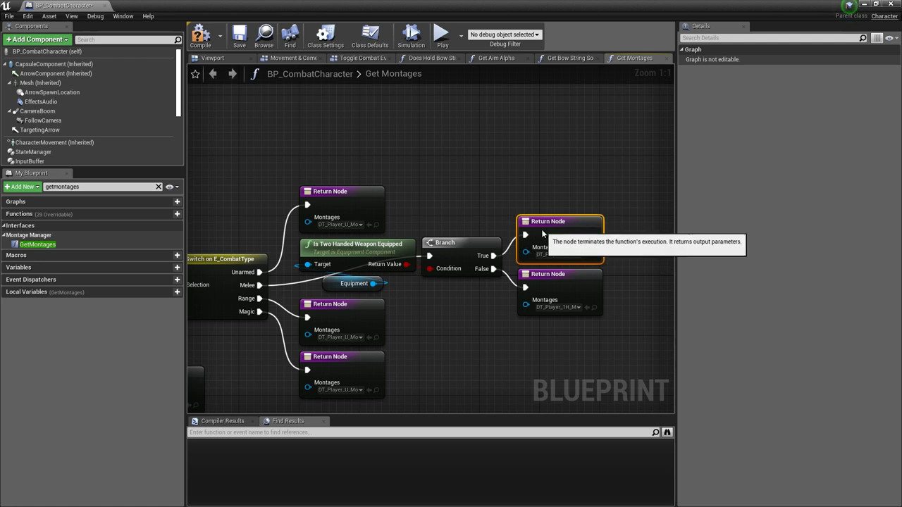
Assign the two-handed montage data table to the Return Node on the True output and save BP_CombatCharacter
left_click(564, 254)
left_click(585, 321)
left_click(239, 37)
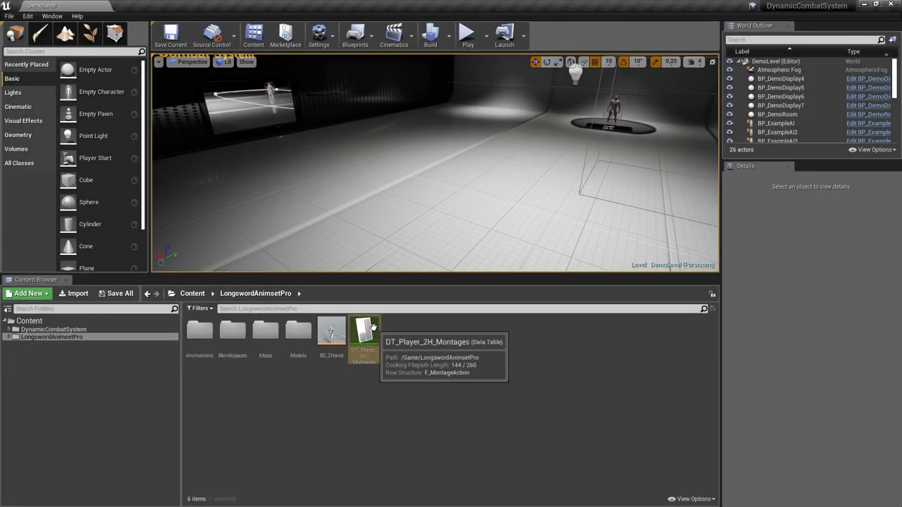
Open DT_Player_2H_Montages, and preview the Longs_Attack_D and Longs_Attack_RD animations from the RootMotion folder
double_click(372, 326)
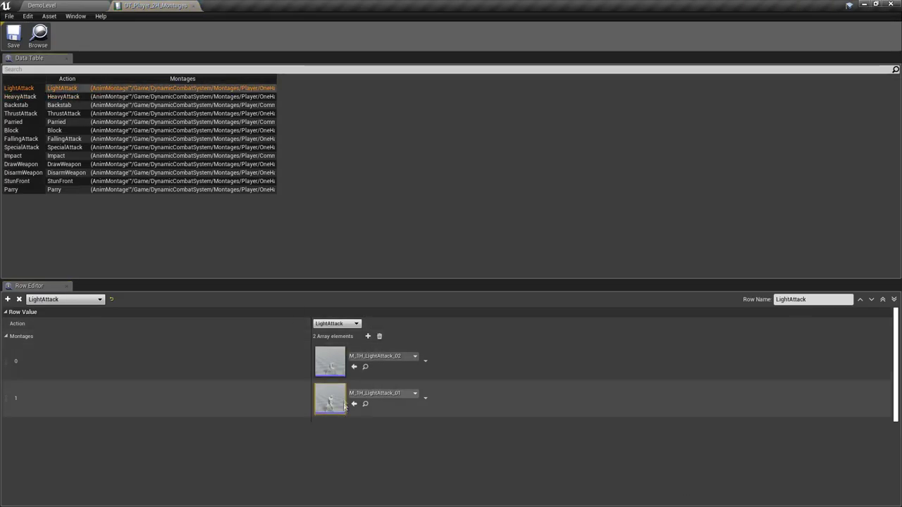
left_click(96, 5)
double_click(70, 337)
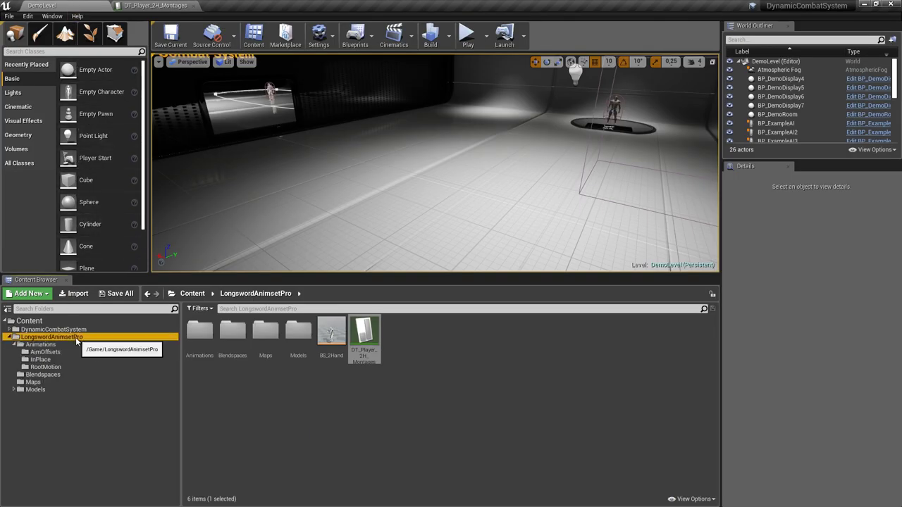
left_click(46, 367)
double_click(200, 335)
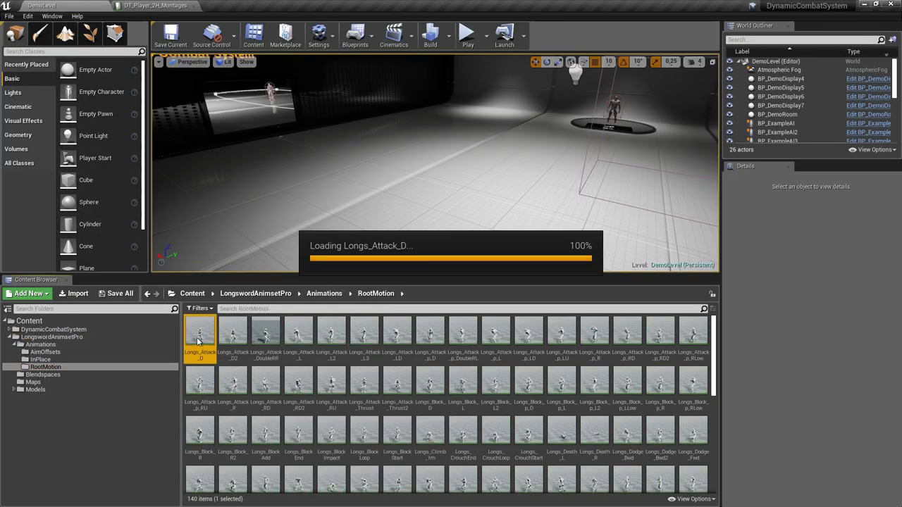
scroll(804, 437, "down", 2)
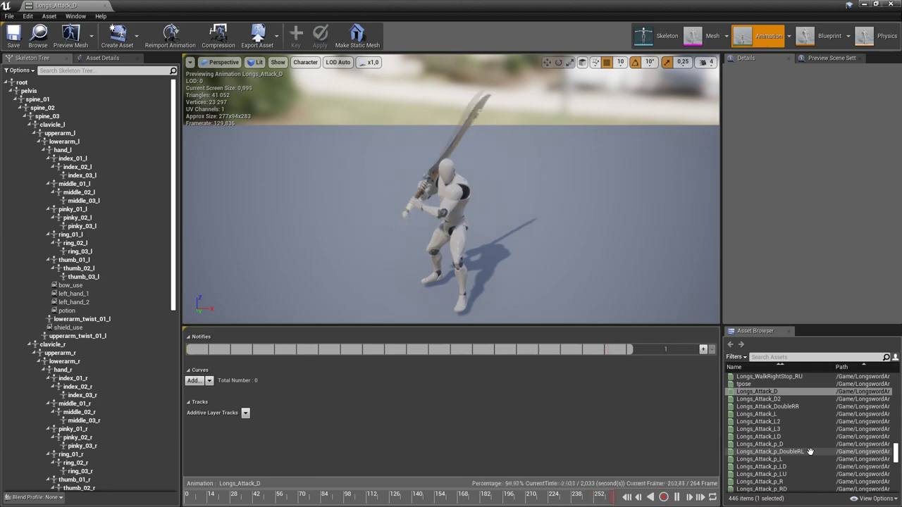
scroll(800, 455, "down", 3)
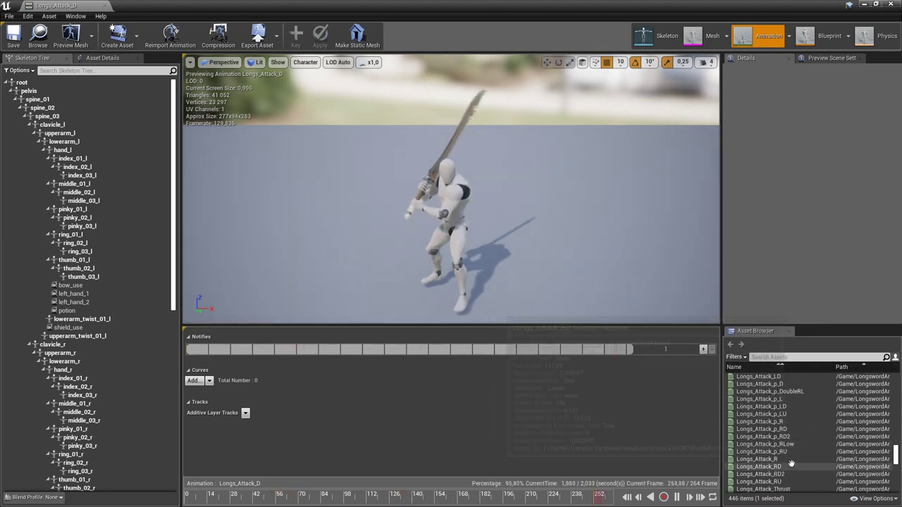
double_click(790, 466)
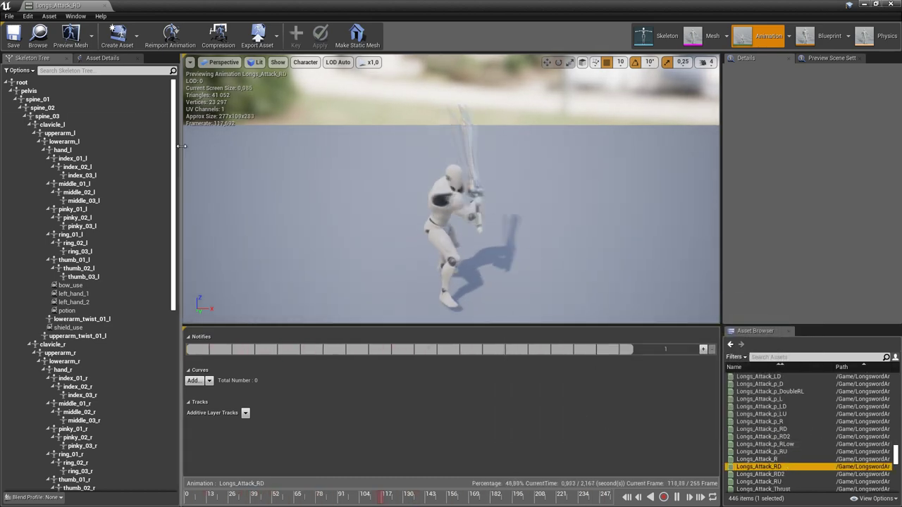
Create an AnimMontage named M_2H_LightAttack_01 from Longs_Attack_RD and move it into the LongswordAnimsetPro folder
left_click(39, 34)
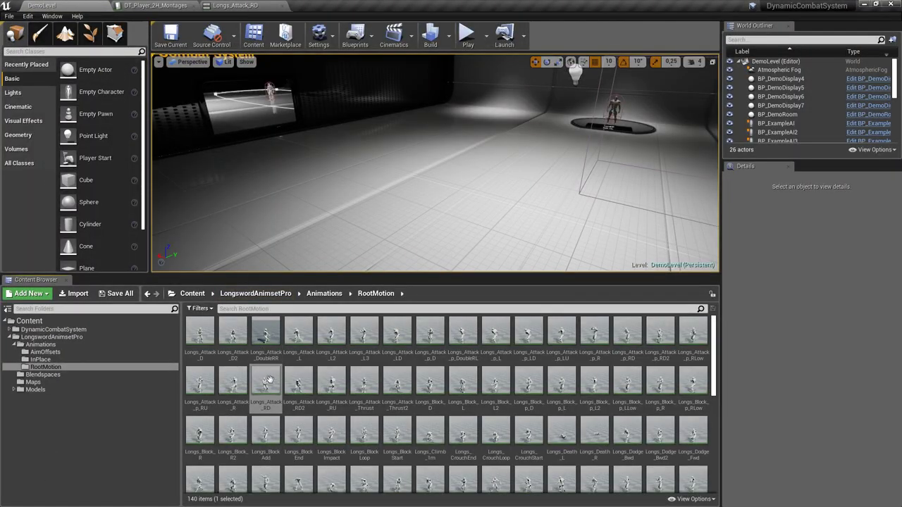
right_click(268, 380)
mouse_move(318, 95)
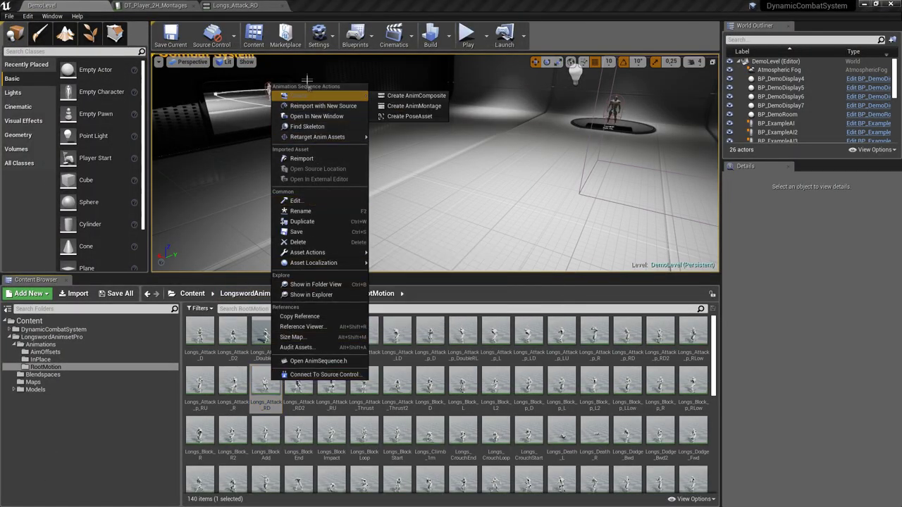
left_click(415, 106)
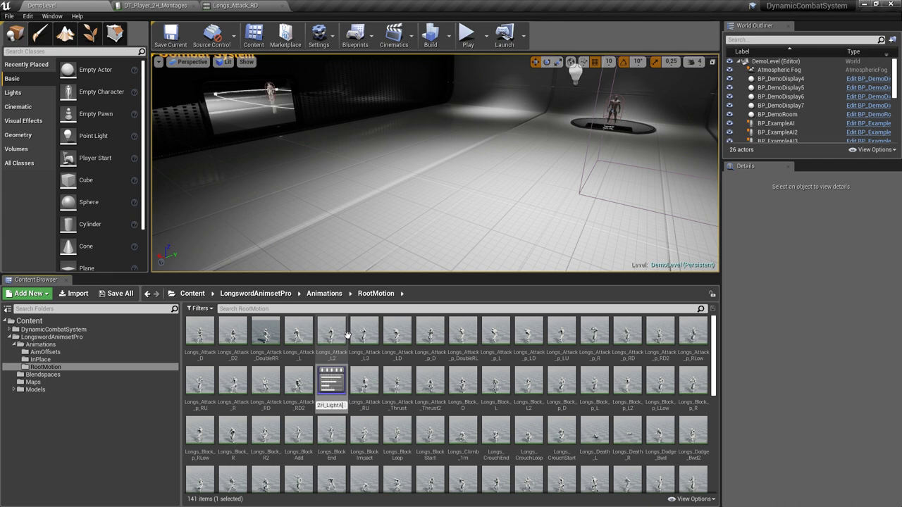
type("M_2H_LightAttack_01")
key("Return")
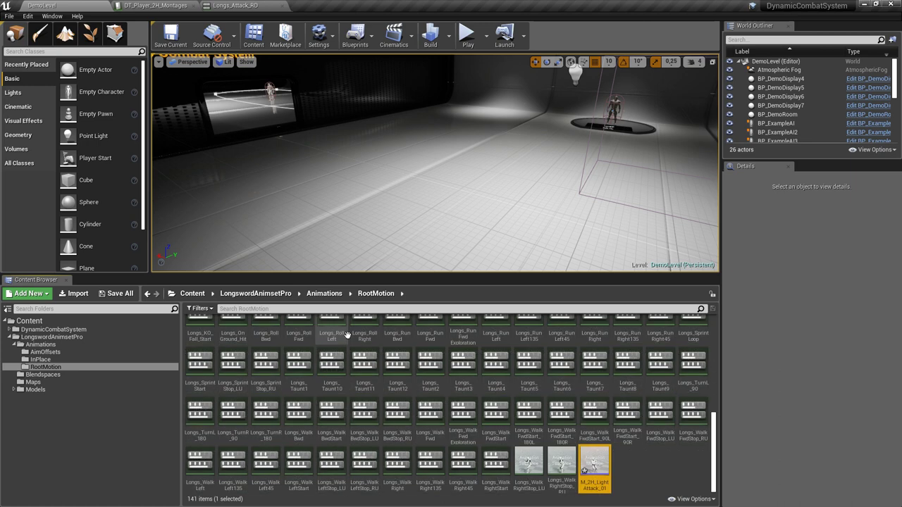
left_click_drag(595, 465, 99, 338)
left_click(118, 360)
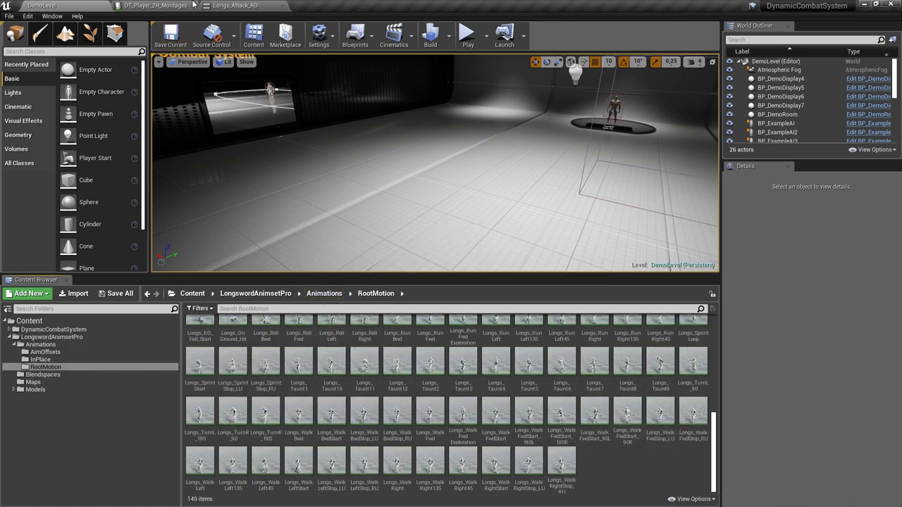
Create an AnimMontage named M_2H_LightAttack_02 from the Longs_Attack_L animation and move it into the LongswordAnimsetPro folder
left_click(240, 6)
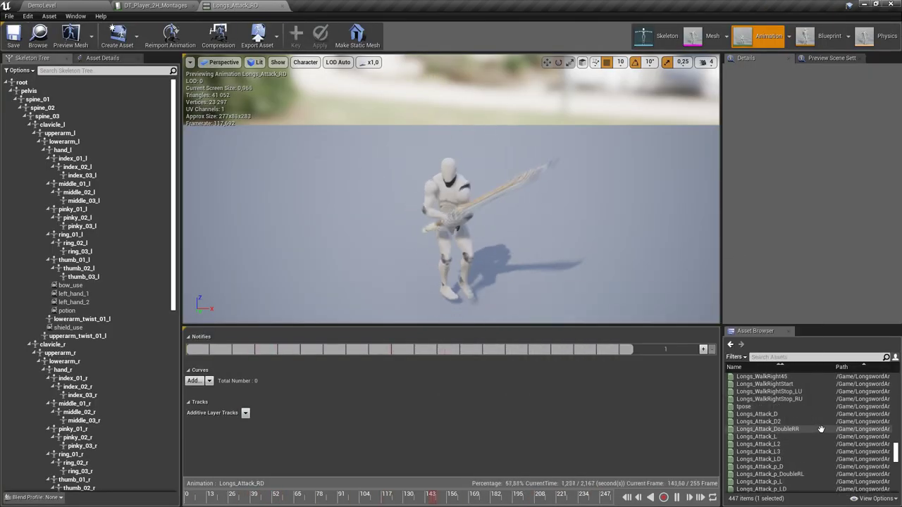
double_click(821, 436)
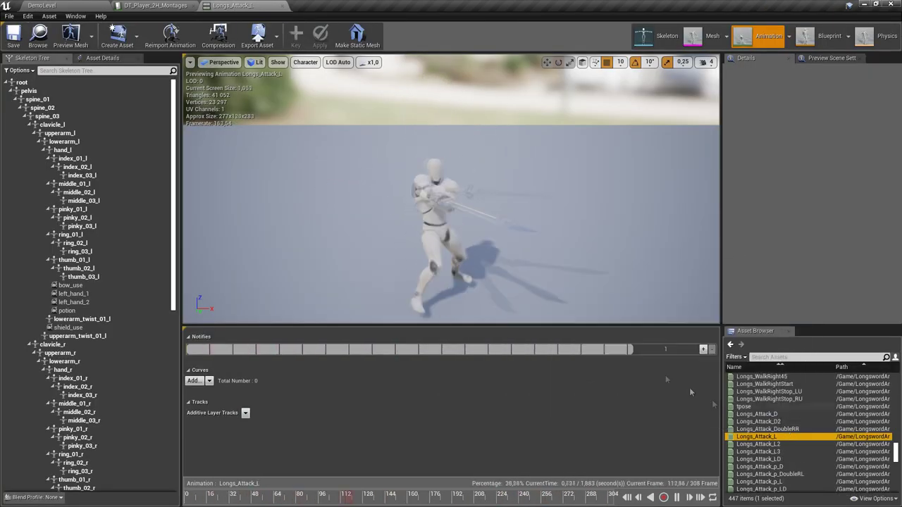
left_click(40, 37)
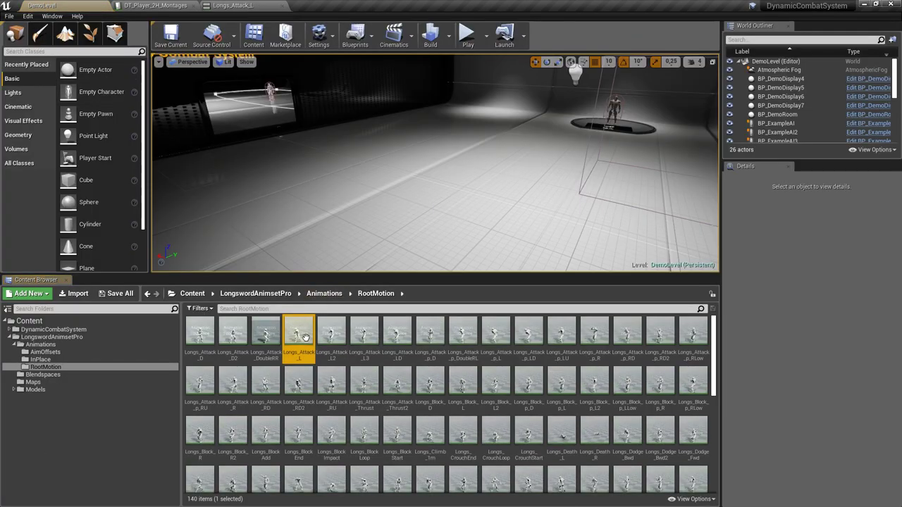
right_click(305, 337)
mouse_move(368, 58)
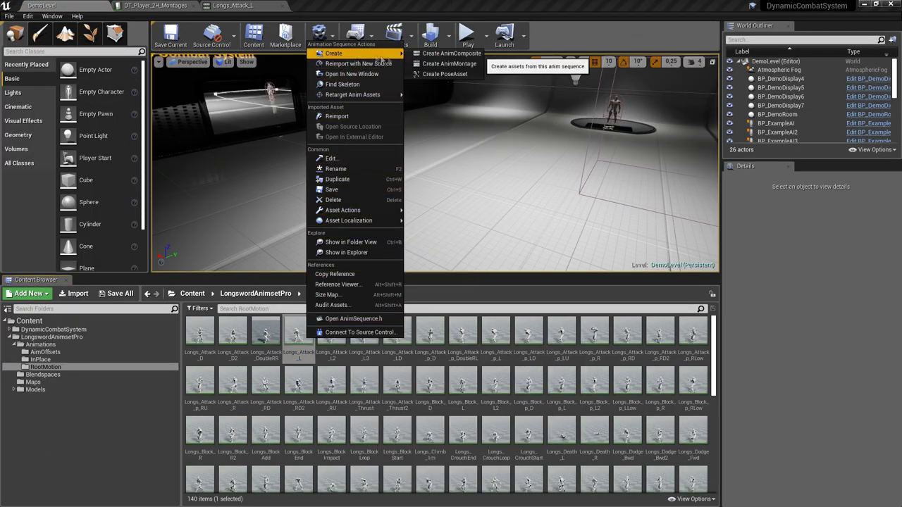
left_click(449, 64)
type("M")
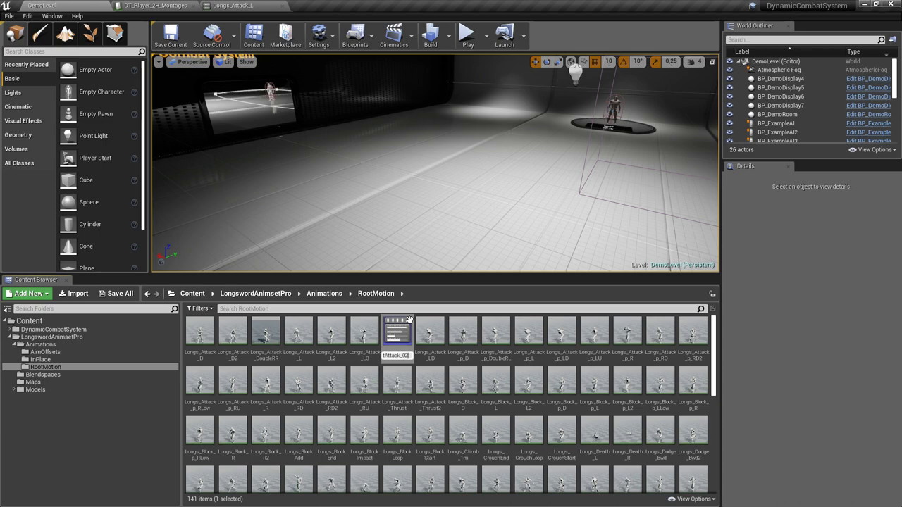
key("Return")
left_click_drag(594, 466, 83, 336)
left_click(99, 362)
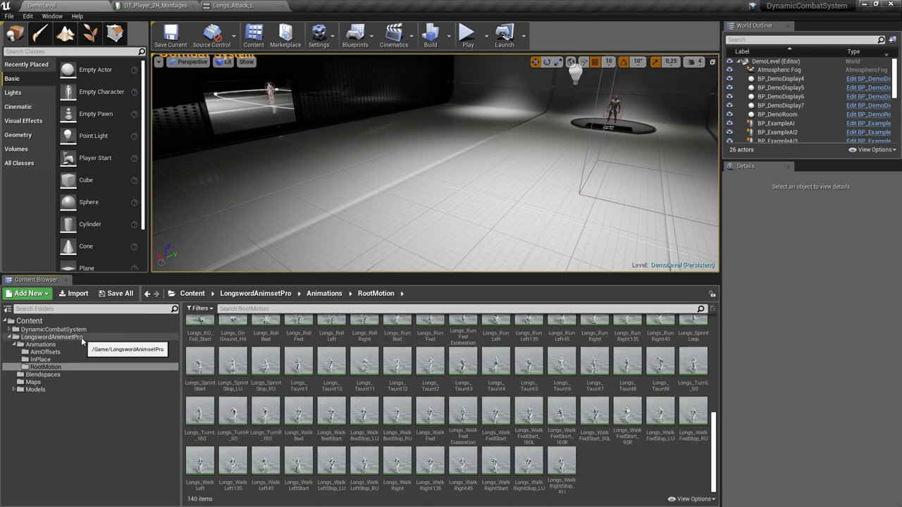
Open M_2H_LightAttack_01 from LongswordAnimsetPro and set its montage slot to DefaultGroup.FullBody
left_click(83, 338)
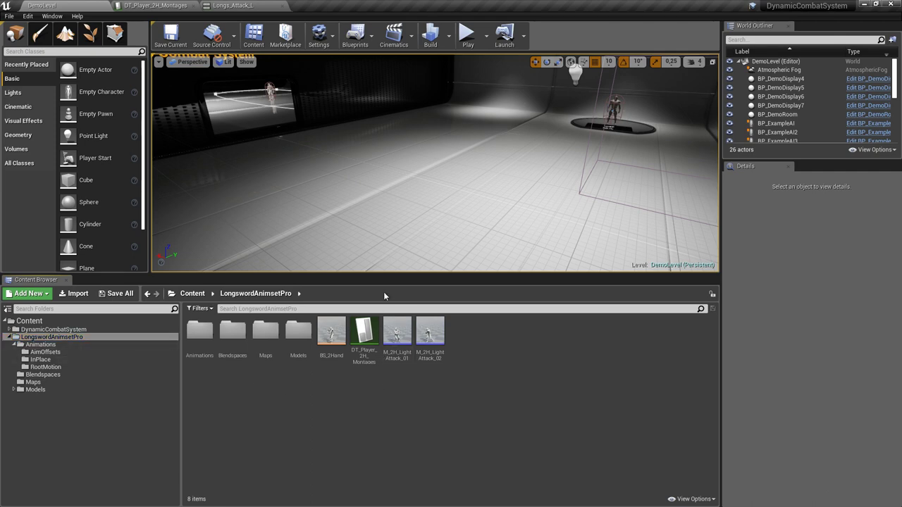
double_click(396, 329)
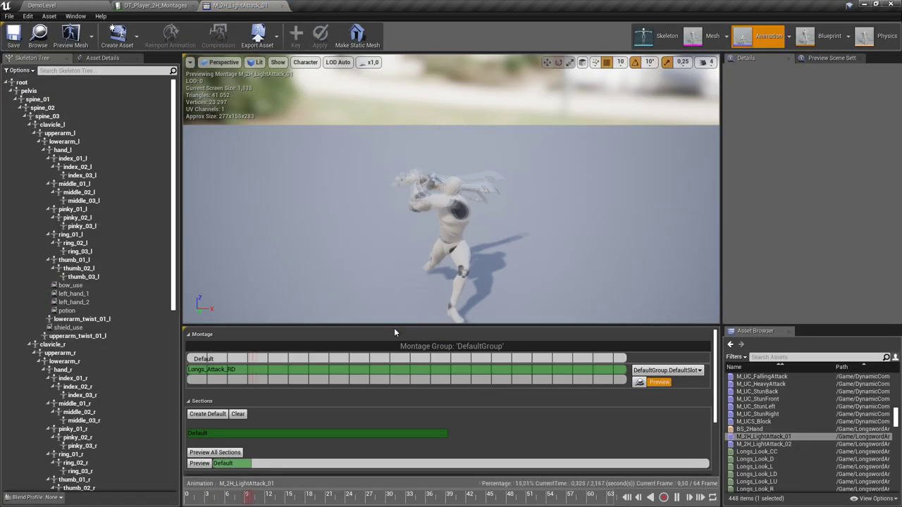
left_click(670, 371)
left_click(681, 392)
left_click(770, 436)
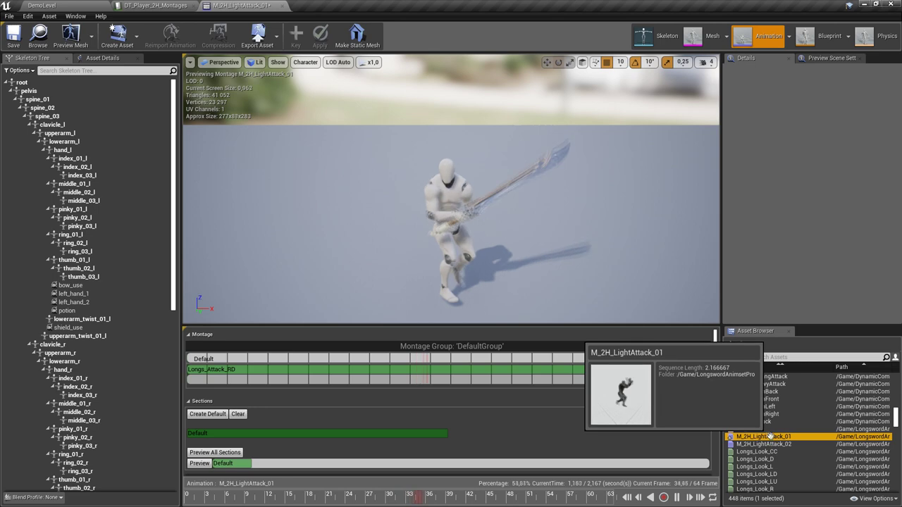
Trim the Longs_Attack_RD segment of M_2H_LightAttack_01 to start time 0,1 and end time 1,5
mouse_move(716, 398)
left_mouse_down()
mouse_move(716, 415)
mouse_move(715, 401)
left_mouse_up()
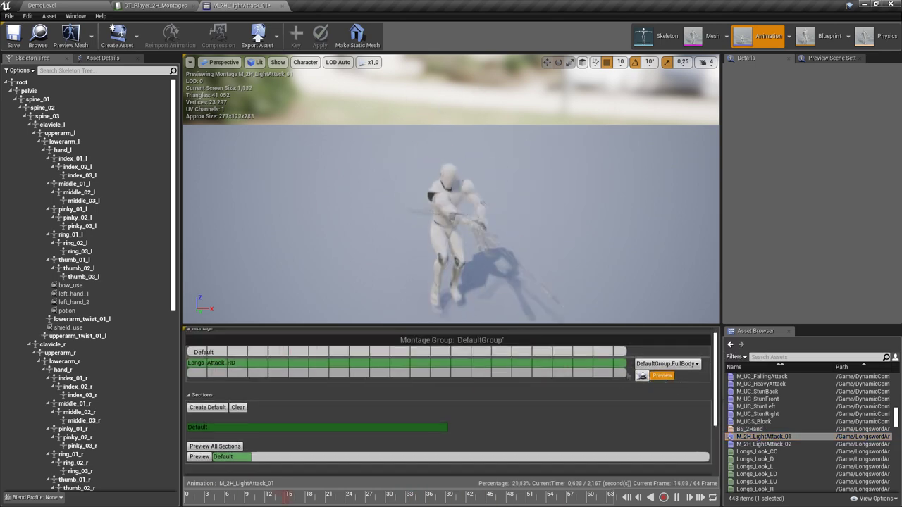
left_click(604, 363)
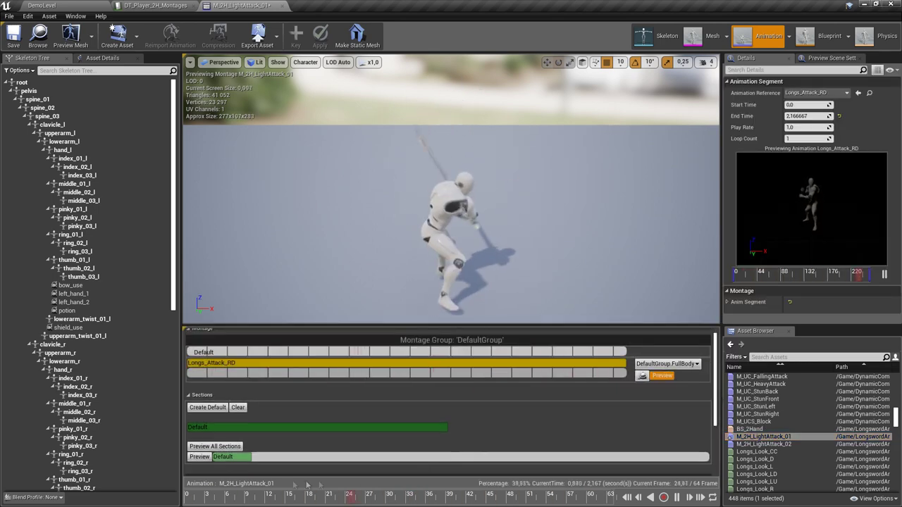
left_click(189, 495)
left_click_drag(189, 496, 204, 497)
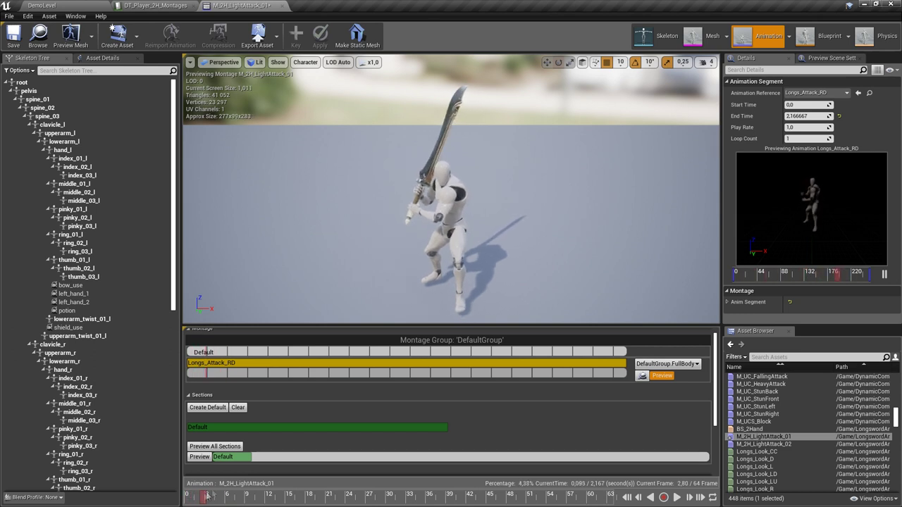
left_click(804, 105)
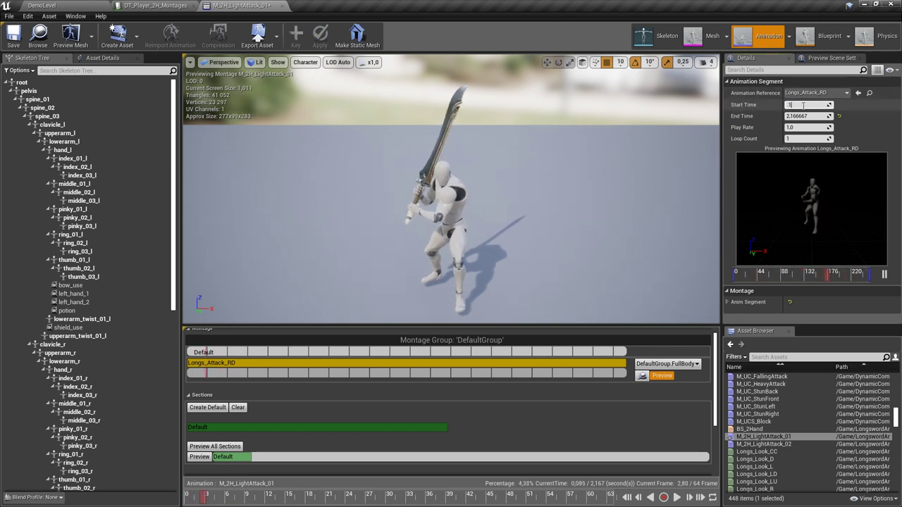
type("0,1")
key("Return")
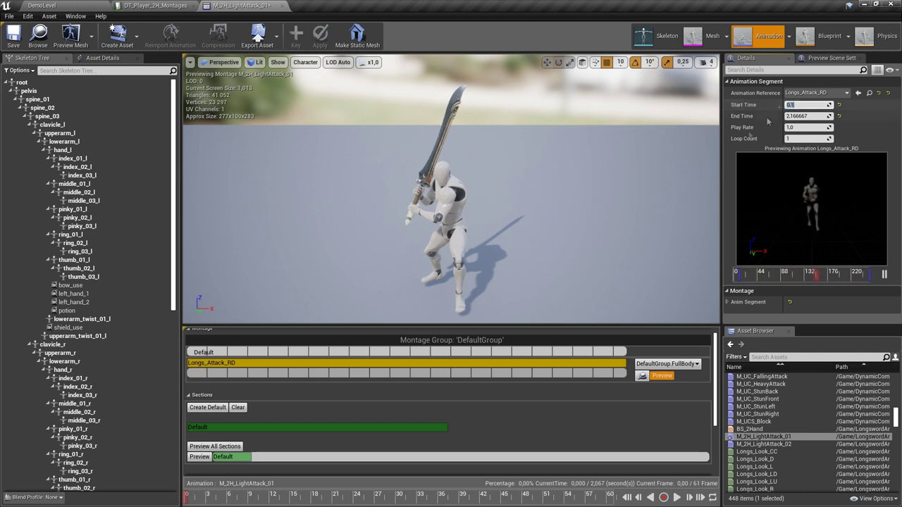
left_click_drag(471, 497, 524, 500)
left_click(817, 117)
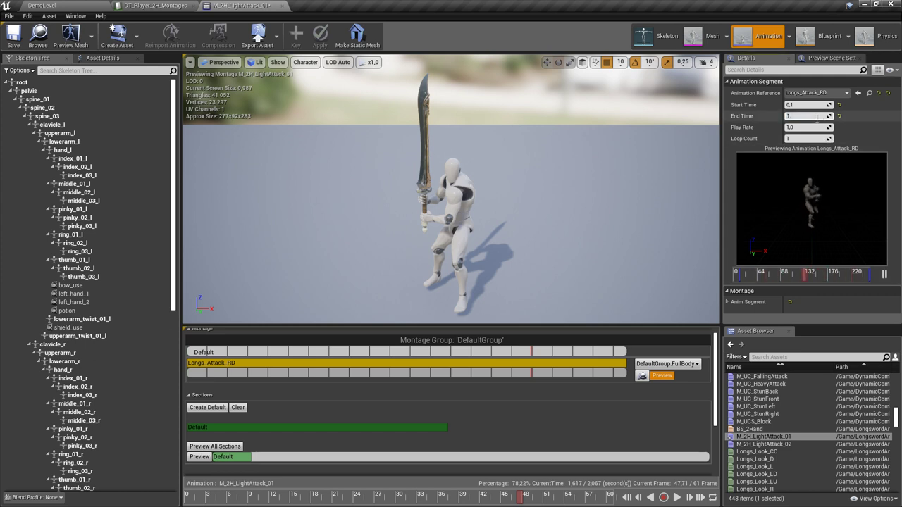
key("Return")
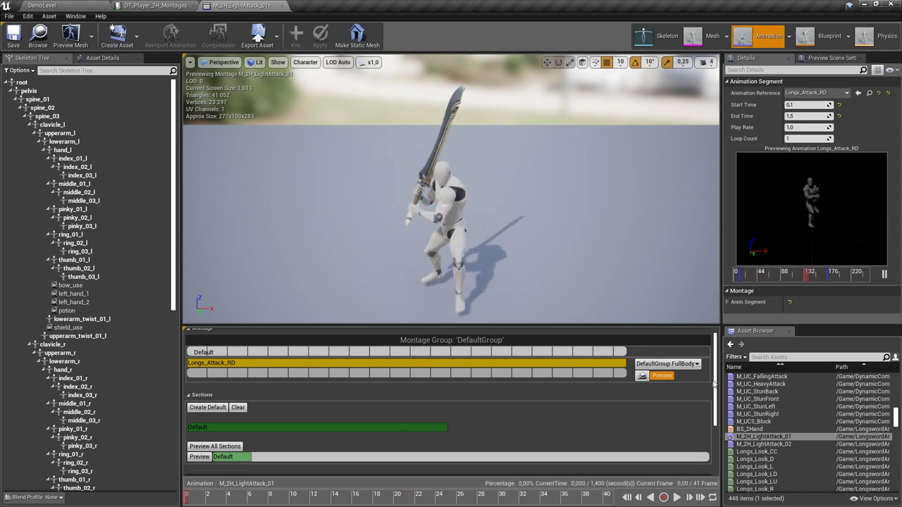
Add an AN_RotateOwner notify at the start of the montage and set its max degrees per second to 540
scroll(716, 375, "down", 3)
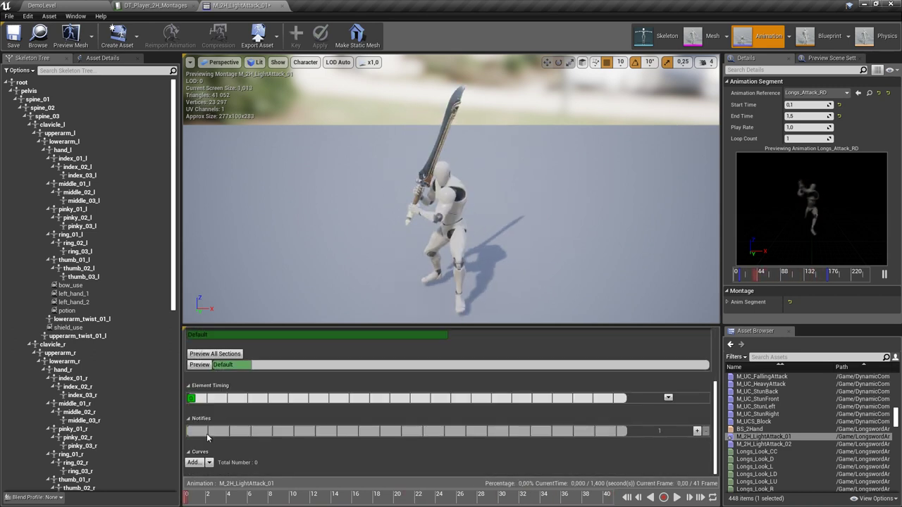
right_click(207, 437)
mouse_move(225, 448)
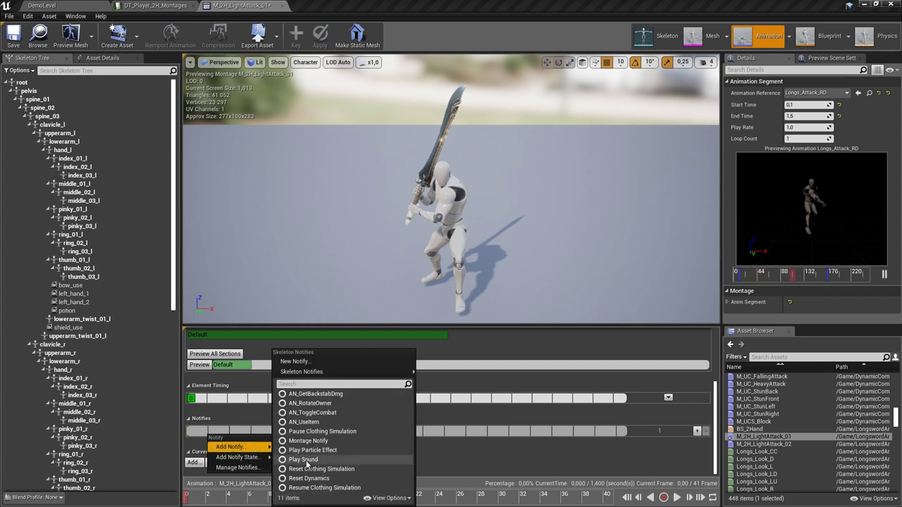
left_click(310, 403)
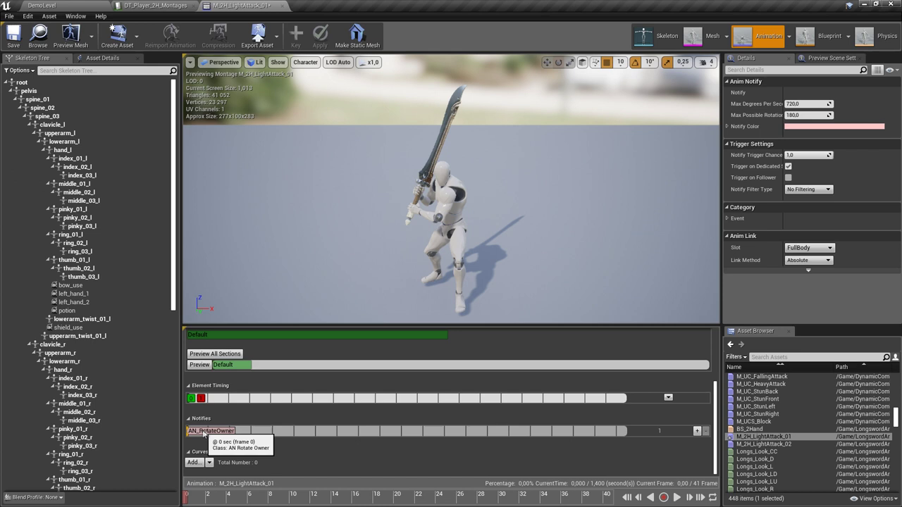
left_click(805, 104)
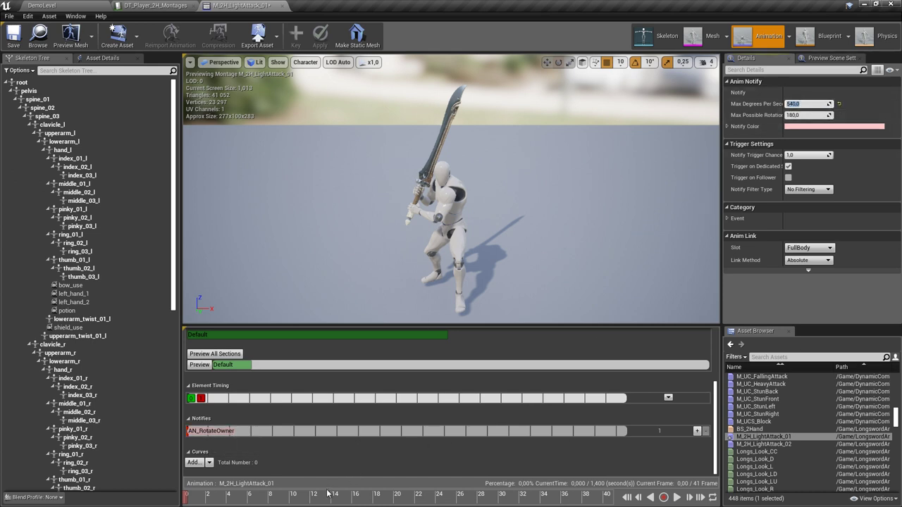
Add an ANS_InputBuffer notify state spanning about frame 12.5 to frame 22.6
mouse_move(320, 500)
left_mouse_down()
mouse_move(434, 496)
mouse_move(317, 501)
left_mouse_up()
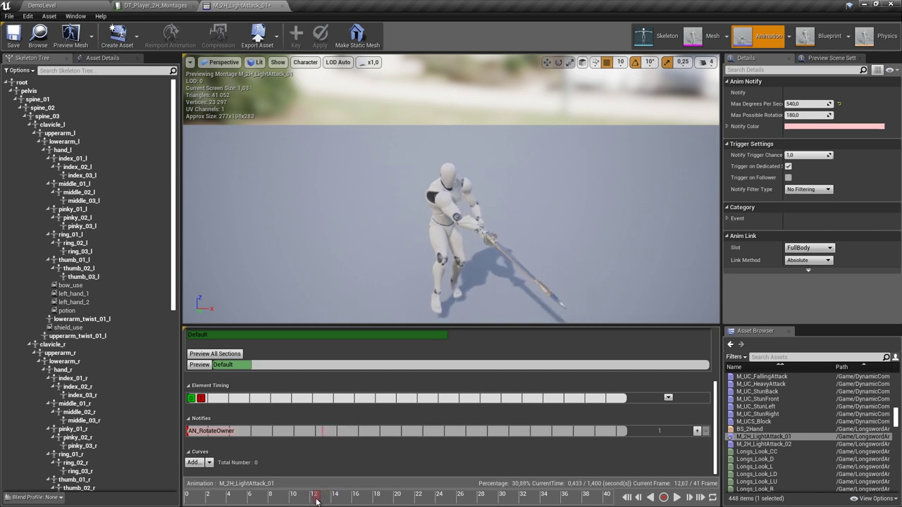
right_click(321, 435)
mouse_move(351, 454)
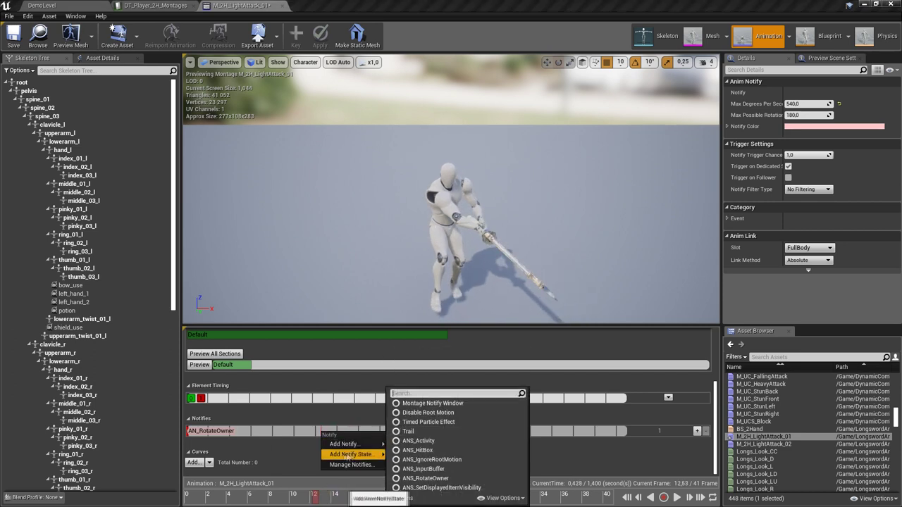
left_click(424, 468)
left_click_drag(314, 497, 388, 497)
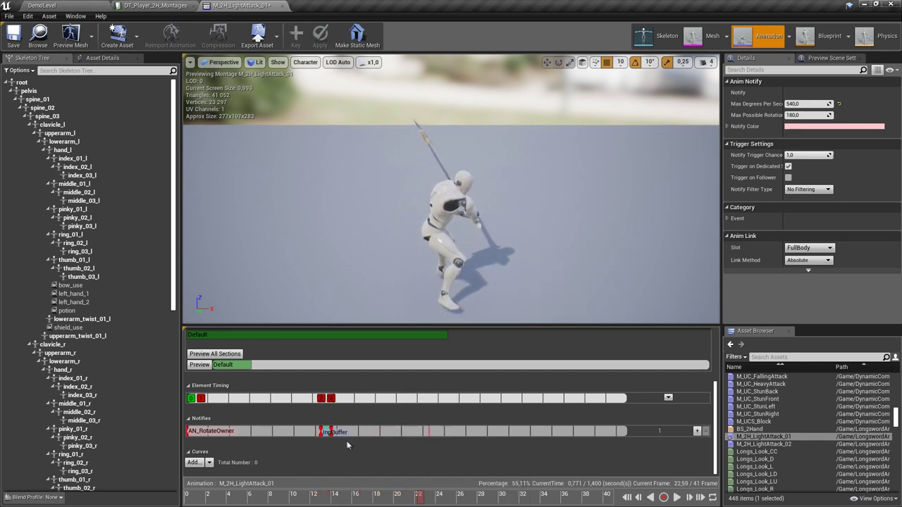
left_click_drag(331, 431, 428, 431)
Add an ANS_IgnoreRootMotion notify state from about frame 37 to the end of the montage
left_click_drag(418, 498, 575, 500)
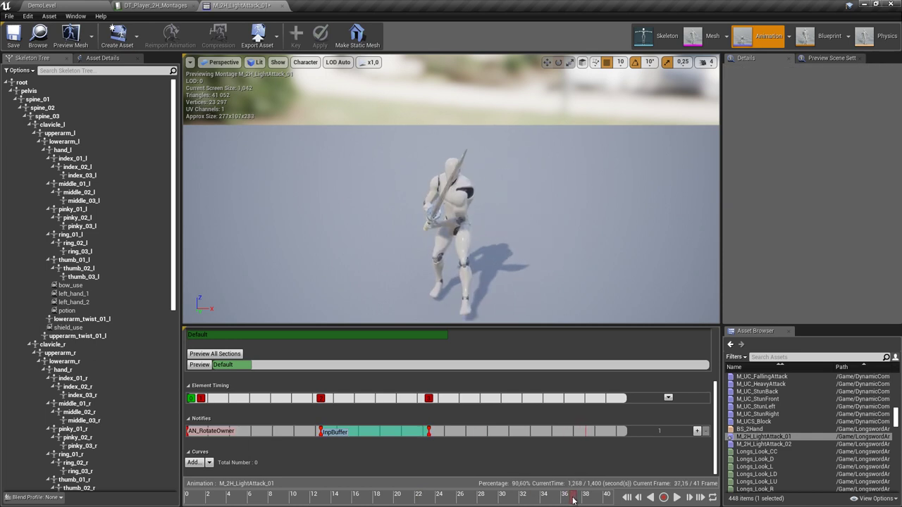
right_click(584, 435)
mouse_move(610, 454)
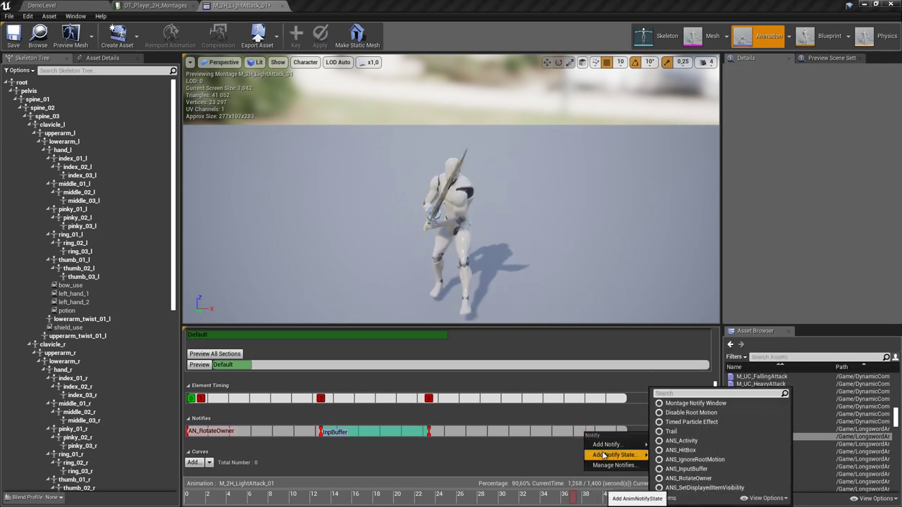
left_click(682, 461)
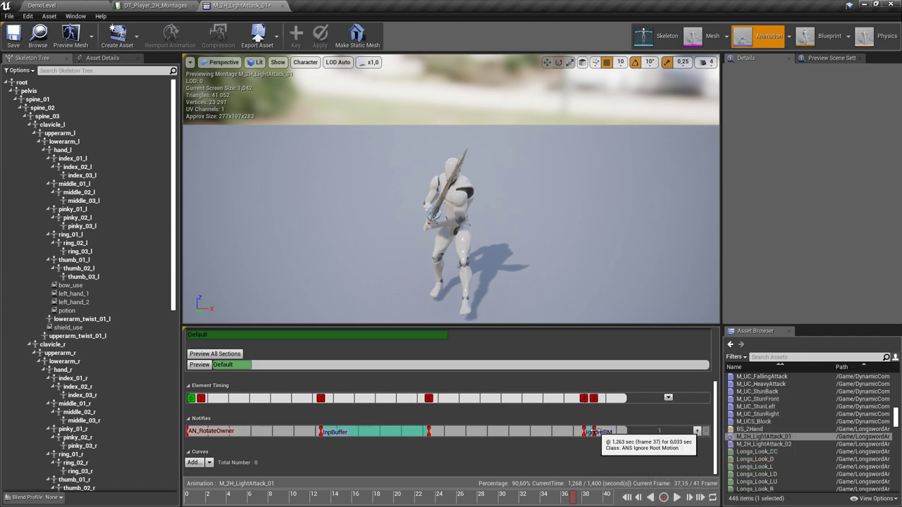
Add a second notify track and place an ANS_HitBox notify state on it from about frame 10.6 to frame 15
left_click(697, 431)
left_click(333, 498)
left_click(295, 497)
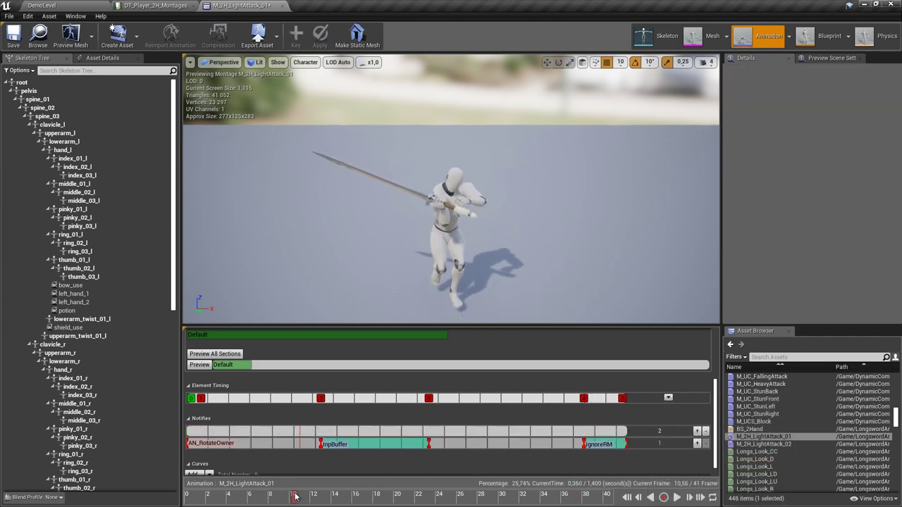
right_click(302, 432)
mouse_move(322, 455)
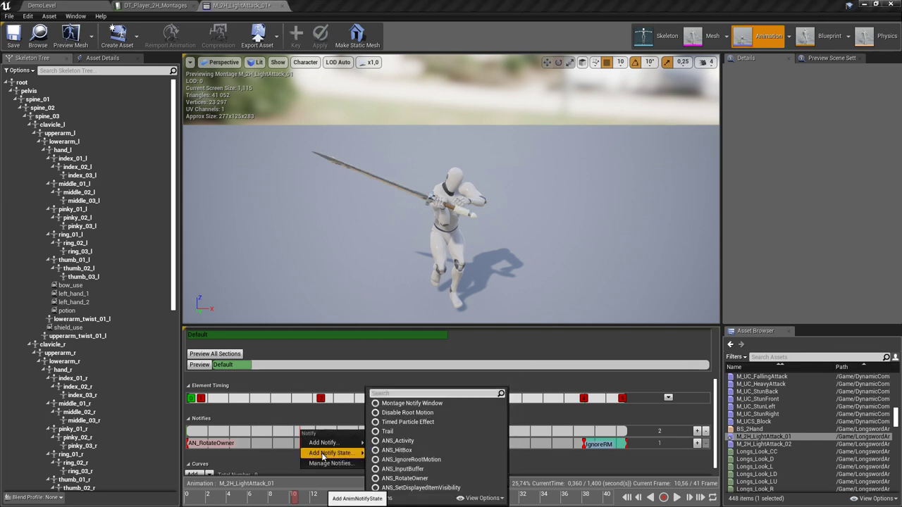
left_click(402, 468)
left_click_drag(296, 499, 344, 501)
left_click_drag(310, 431, 346, 431)
Add a Play Sound notify using CUE_SwingLarge on a new third track at the hit box's start, then save and close the montage
left_click(697, 432)
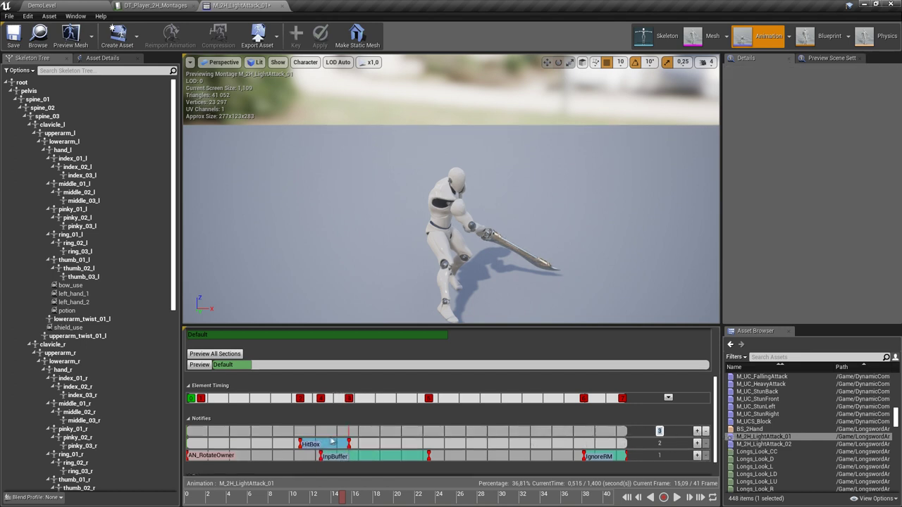
right_click(303, 432)
mouse_move(326, 442)
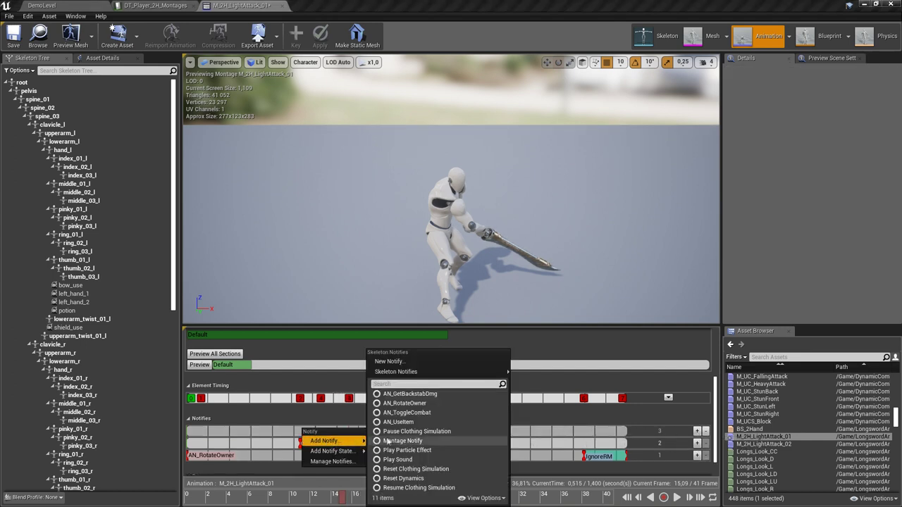
left_click(398, 460)
left_click(317, 430)
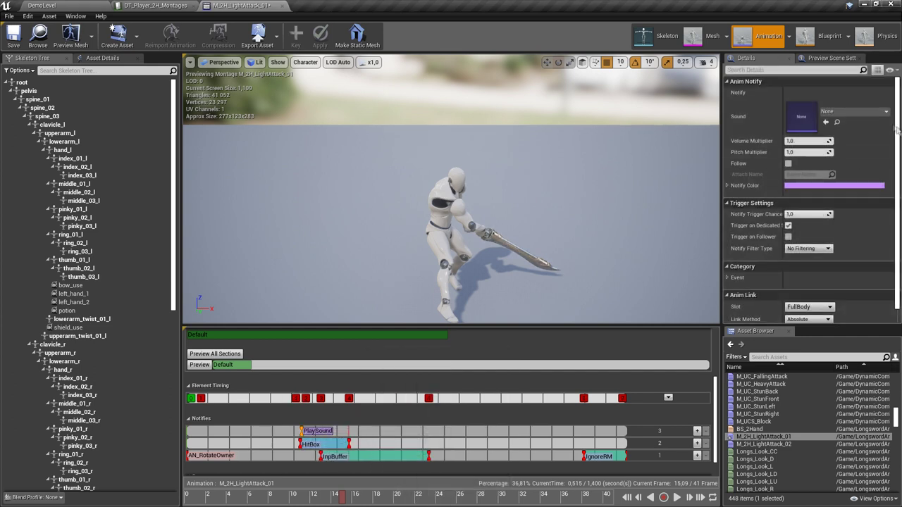
left_click(852, 112)
left_click(811, 224)
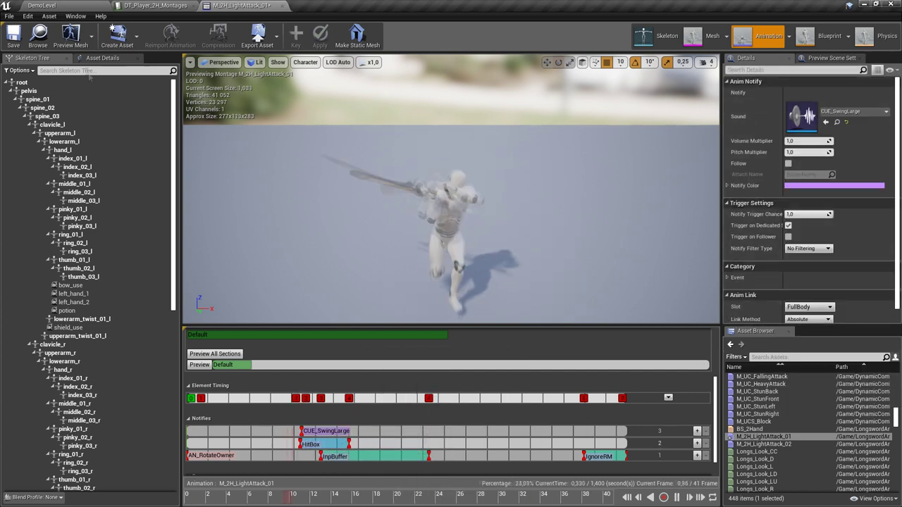
left_click(14, 34)
middle_click(235, 4)
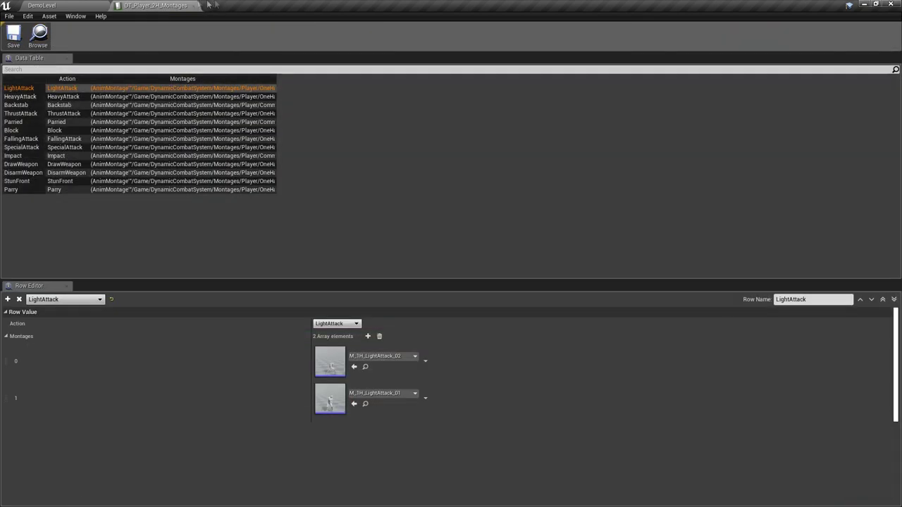
Open M_2H_LightAttack_02 and set its montage slot to DefaultGroup.FullBody
left_click(79, 5)
left_click(422, 331)
double_click(423, 331)
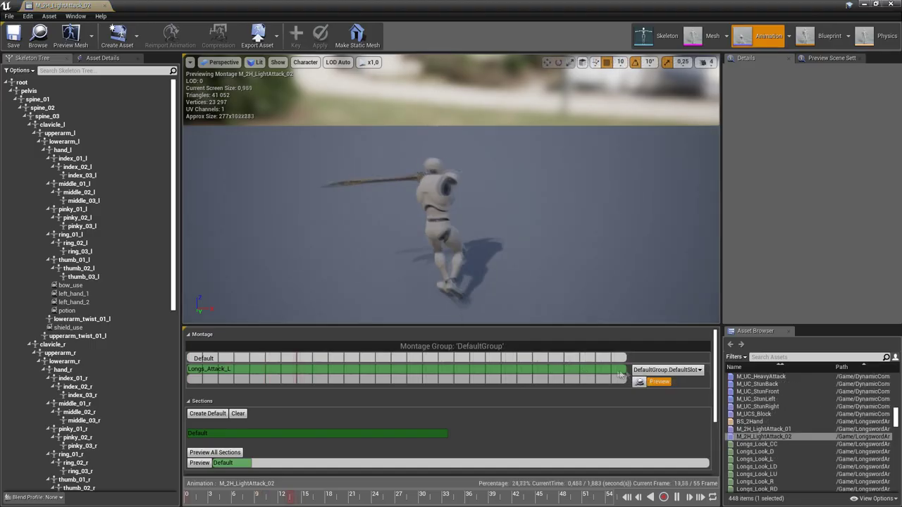
left_click(698, 370)
left_click(666, 386)
Trim the Longs_Attack_L segment to start time 0,5 and end time 1,7, and save the montage
left_click_drag(718, 405, 707, 465)
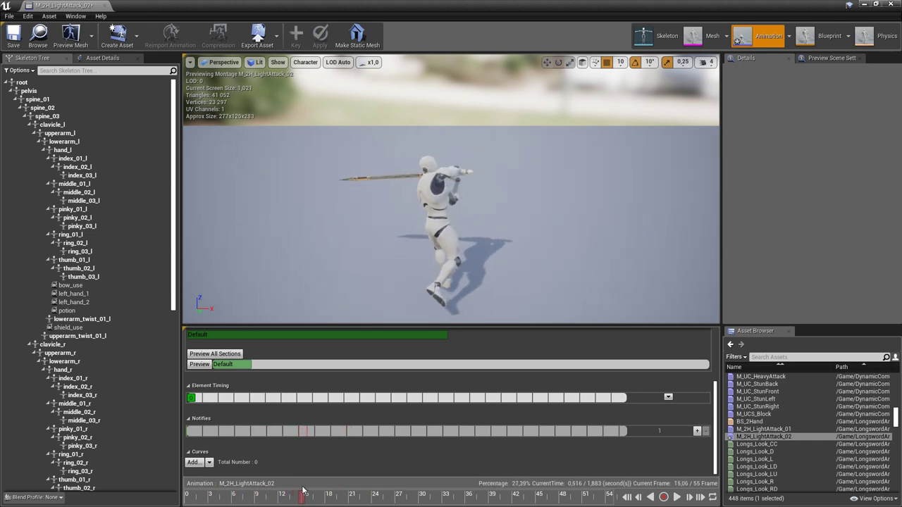
scroll(717, 405, "up", 3)
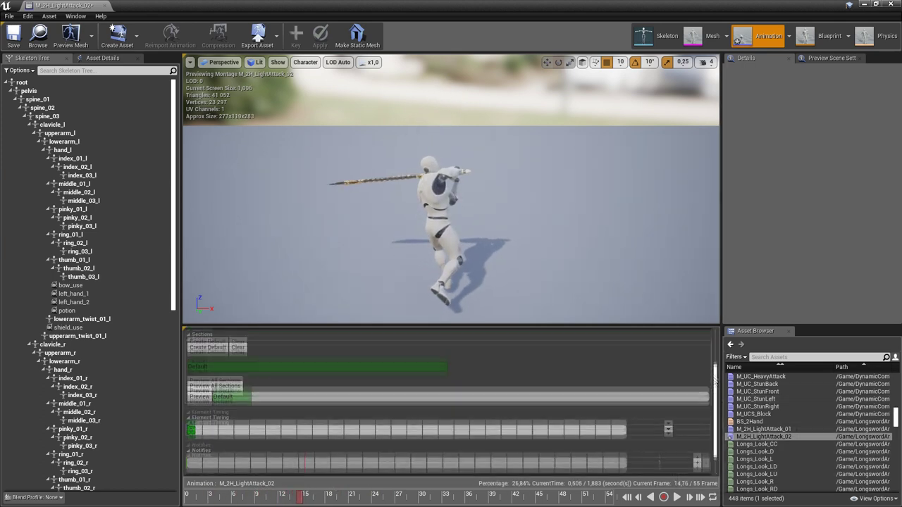
left_click(558, 344)
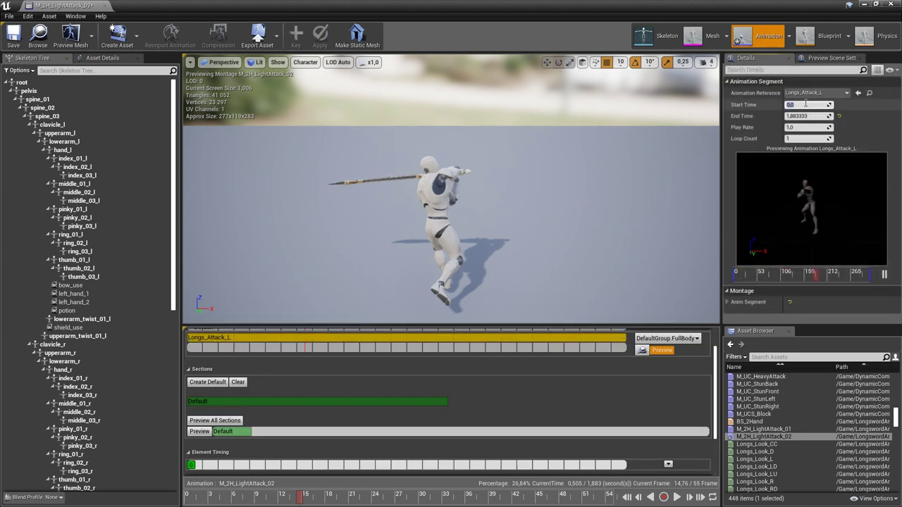
type("0,5")
key("Return")
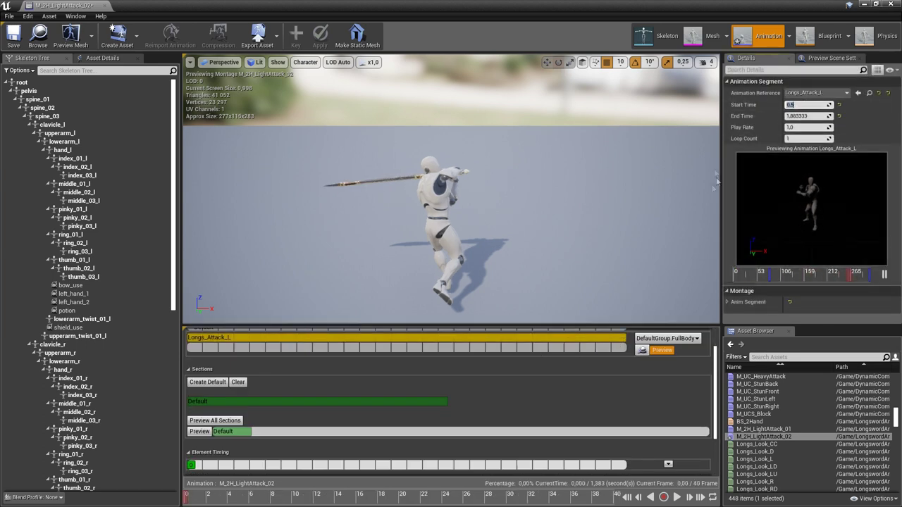
scroll(708, 374, "down", 3)
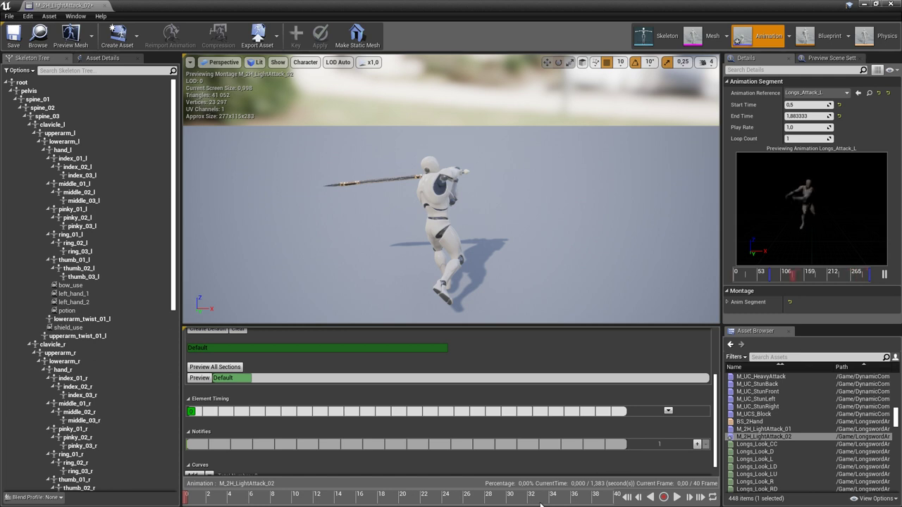
left_click_drag(539, 501, 585, 495)
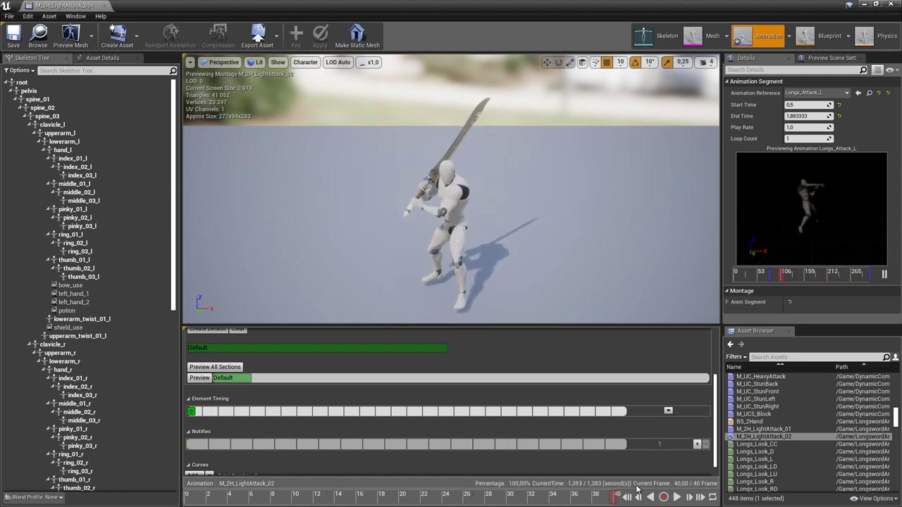
left_click(811, 115)
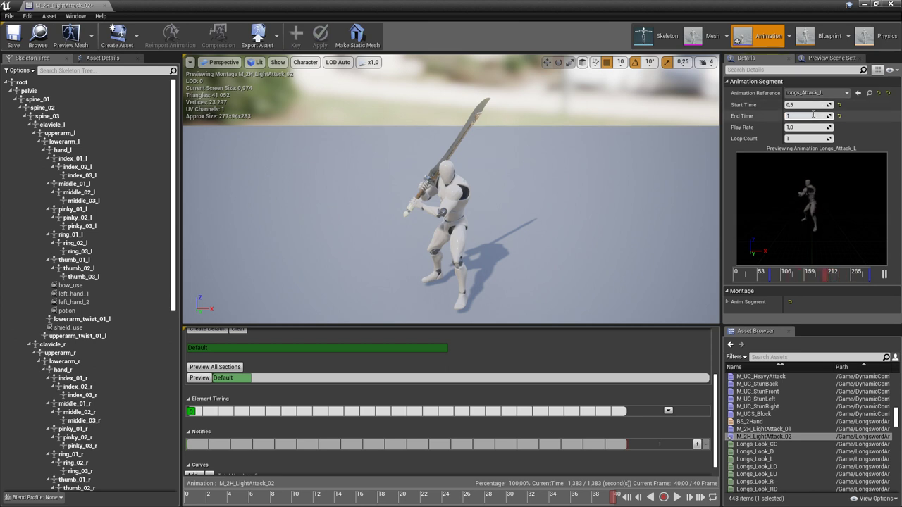
key("Return")
key("ctrl+s")
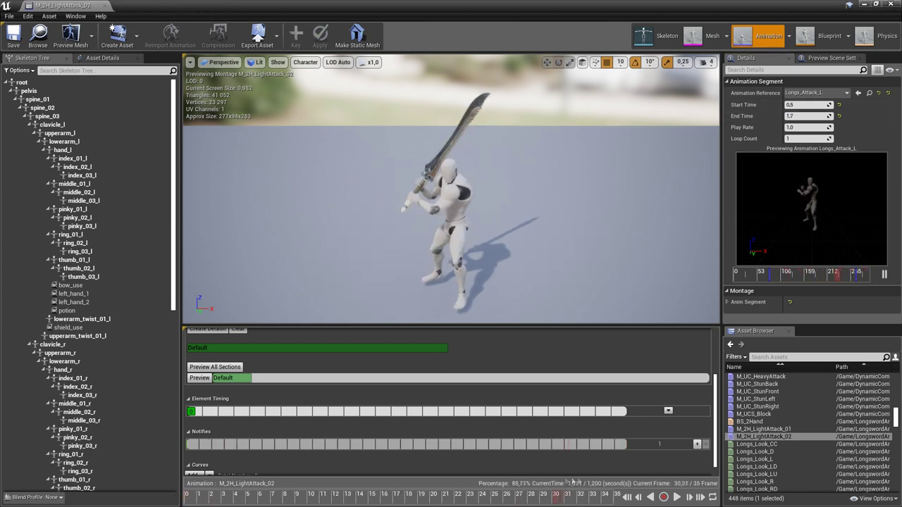
Add an AN_RotateOwner notify at the start of the first notify track and set its max degrees per second to 540
scroll(713, 440, "down", 1)
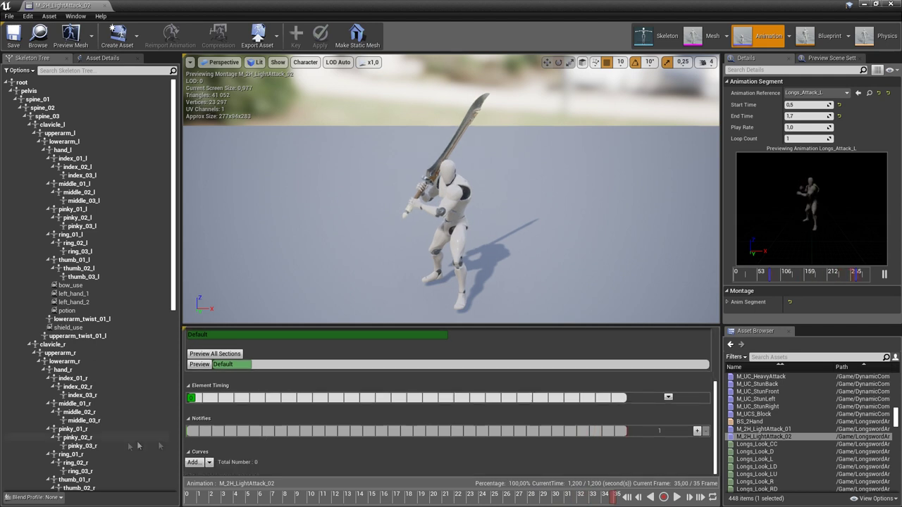
right_click(194, 428)
mouse_move(219, 441)
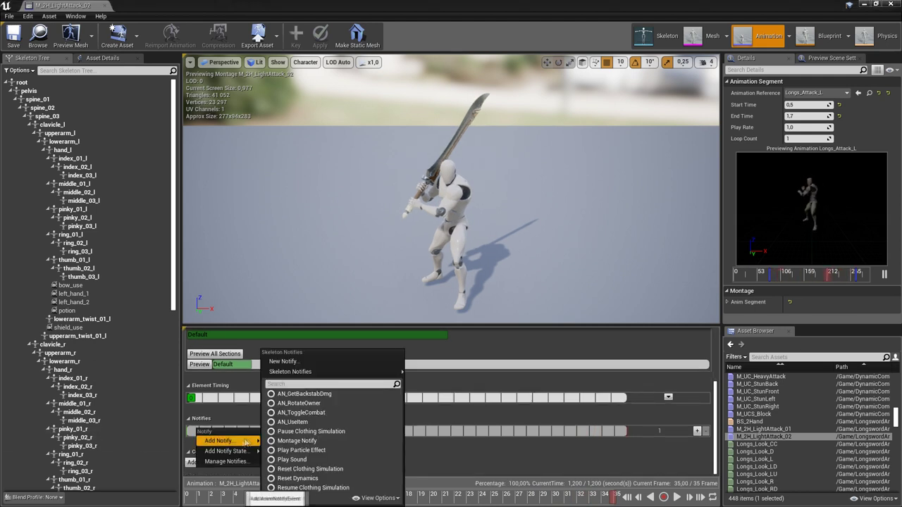
left_click(299, 403)
left_click(206, 431)
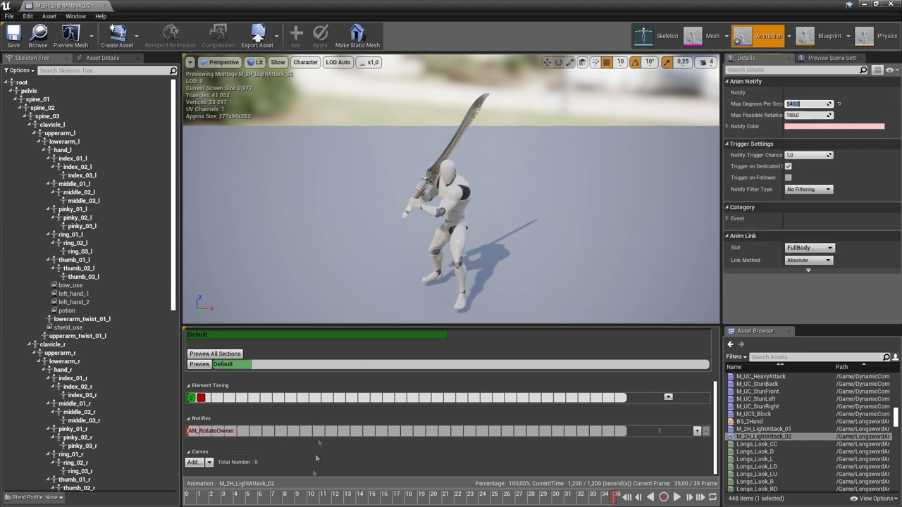
Place an ANS_InputBuffer notify state on the first track from about frame 7 to frame 16
left_click_drag(303, 501, 273, 490)
right_click(276, 432)
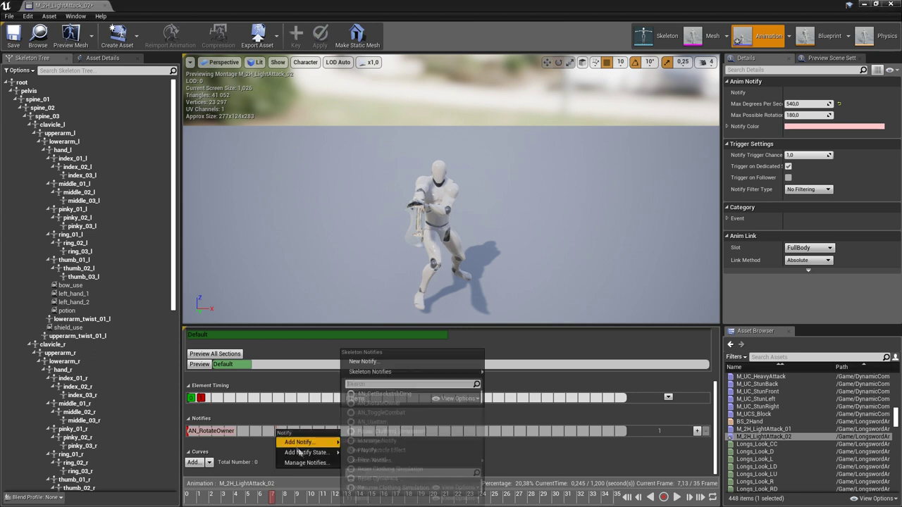
mouse_move(301, 458)
left_click(369, 471)
left_click_drag(279, 497, 349, 498)
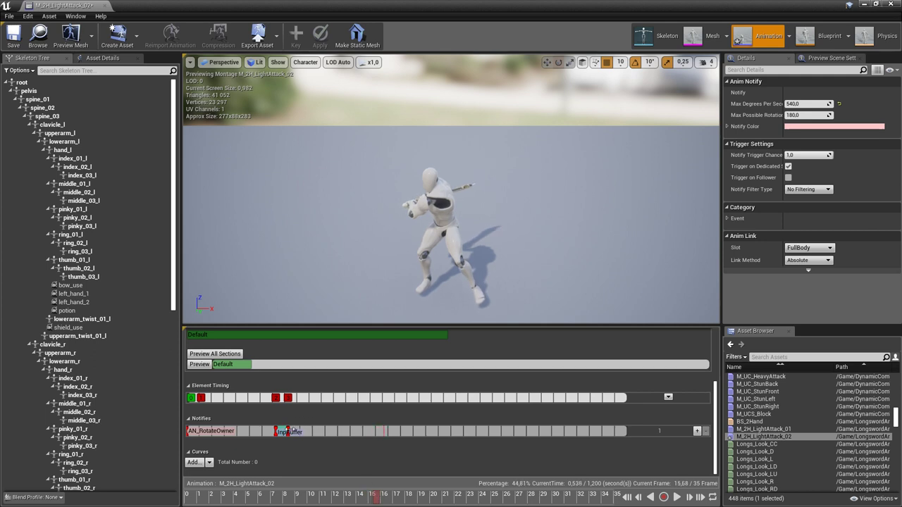
left_click_drag(287, 430, 386, 430)
Add a second notify track and place ANS_IgnoreRootMotion on the first track from about frame 32 to the montage's end
left_click(697, 431)
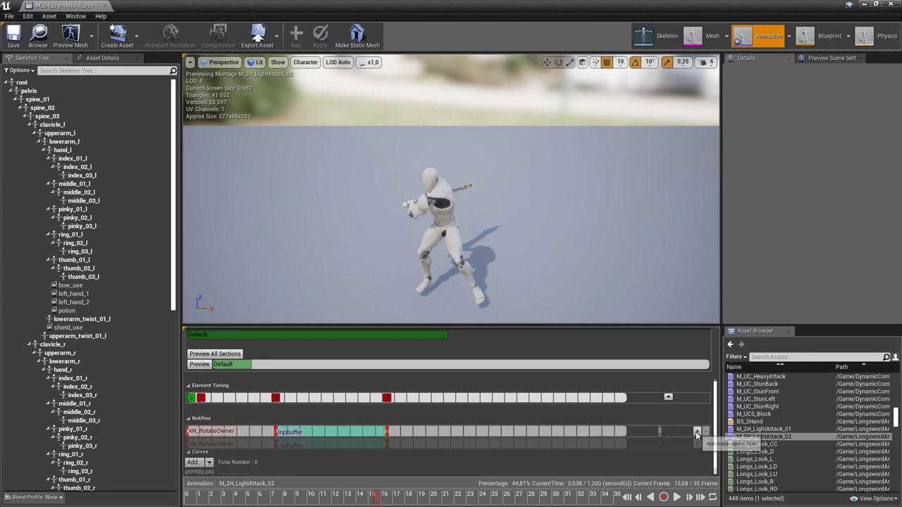
left_click(580, 496)
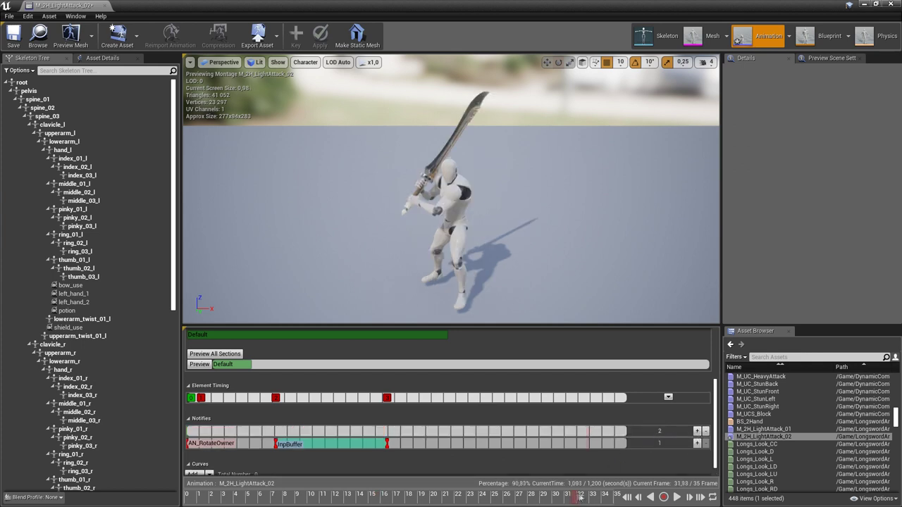
right_click(585, 445)
mouse_move(618, 465)
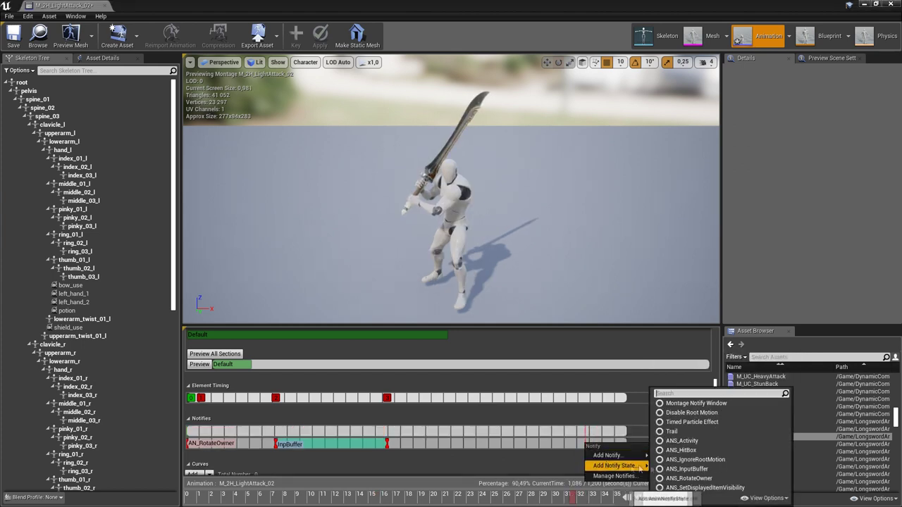
left_click(690, 460)
left_click_drag(597, 444, 625, 444)
Place an ANS_HitBox notify state on the second track from about frame 3 to frame 9
mouse_move(227, 497)
left_mouse_down()
mouse_move(217, 497)
mouse_move(241, 494)
mouse_move(188, 497)
mouse_move(223, 499)
left_mouse_up()
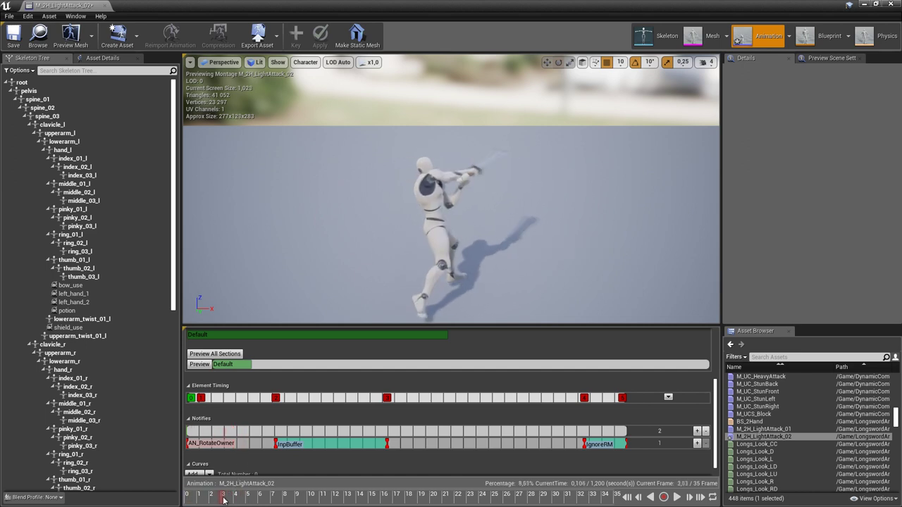
right_click(229, 433)
mouse_move(255, 455)
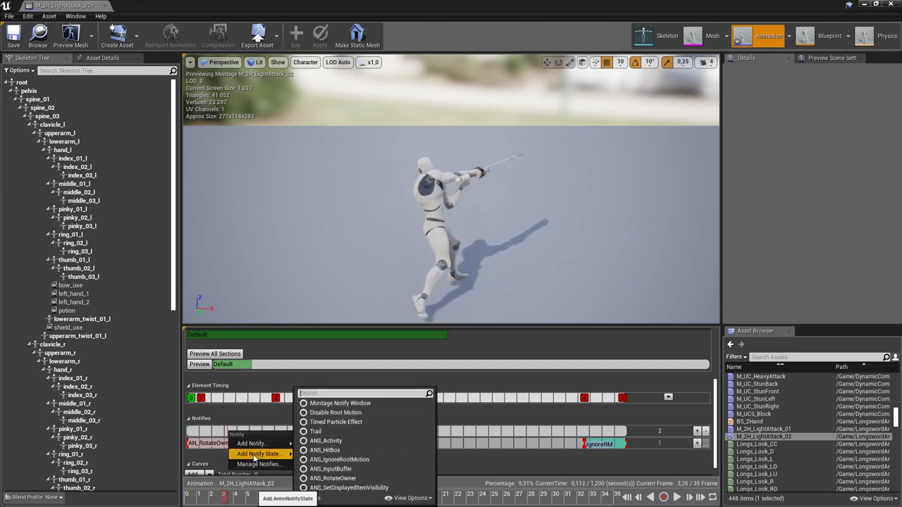
left_click(331, 451)
left_click_drag(227, 497, 298, 498)
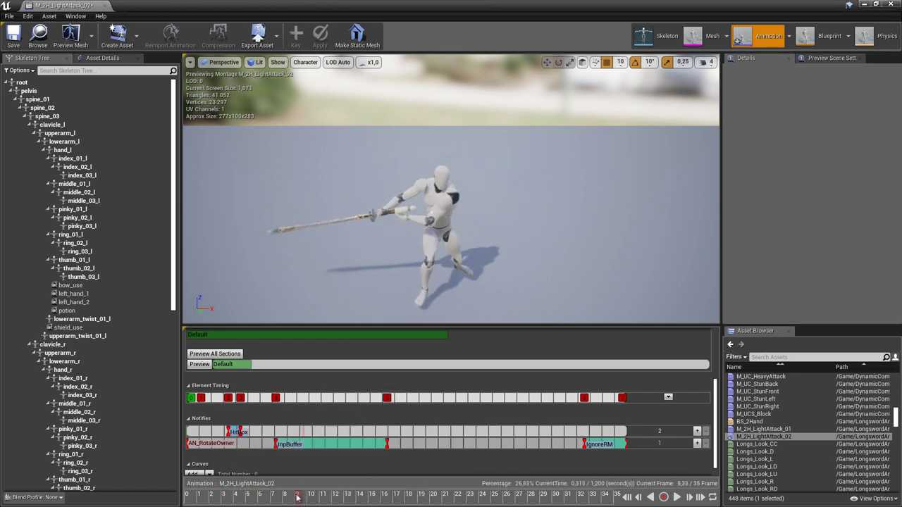
left_click_drag(240, 432, 298, 430)
Add a third notify track and place a Play Sound notify on it at the hit box's start
left_click(697, 432)
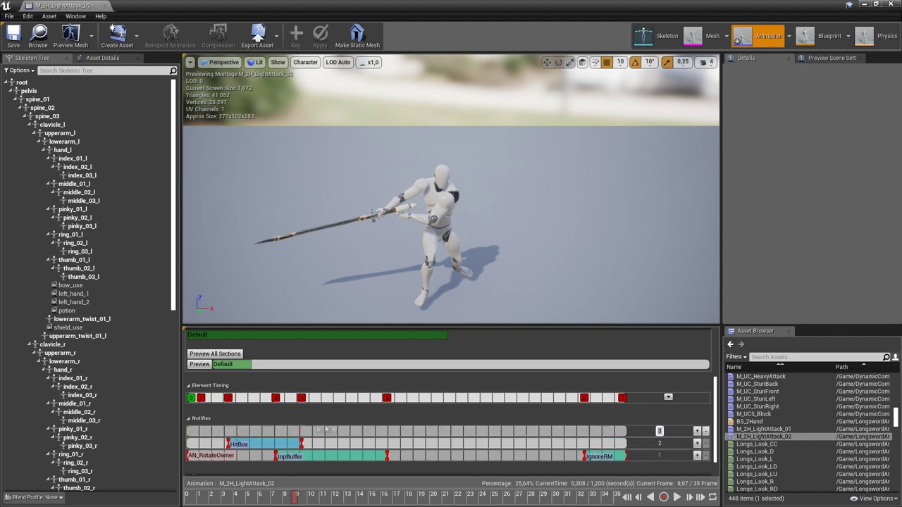
right_click(232, 433)
mouse_move(248, 444)
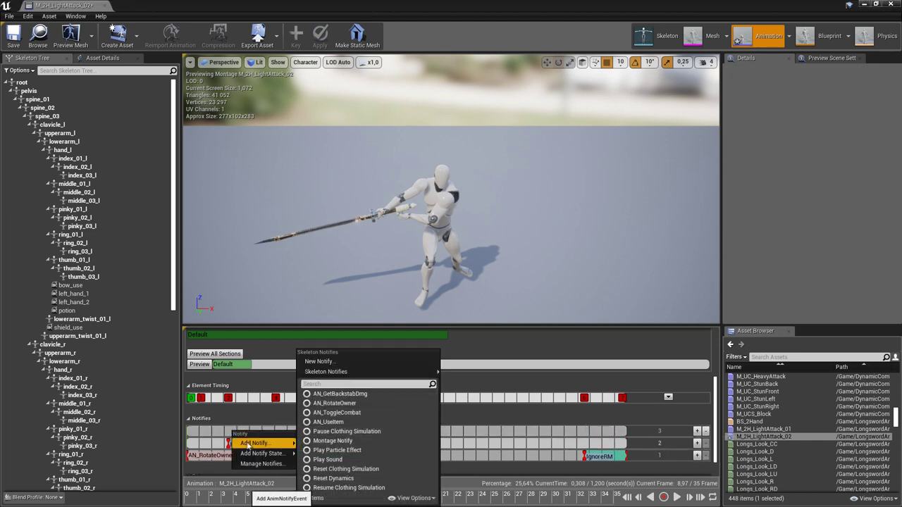
left_click(327, 458)
left_click(258, 431)
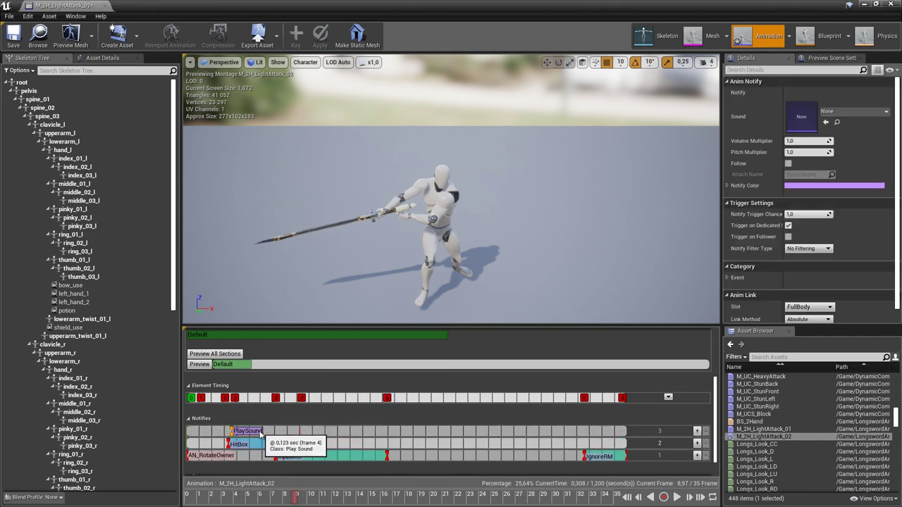
Set the Play Sound notify's sound to CUE_SwingLarge, then save and close the montage
left_click(853, 112)
type("sw")
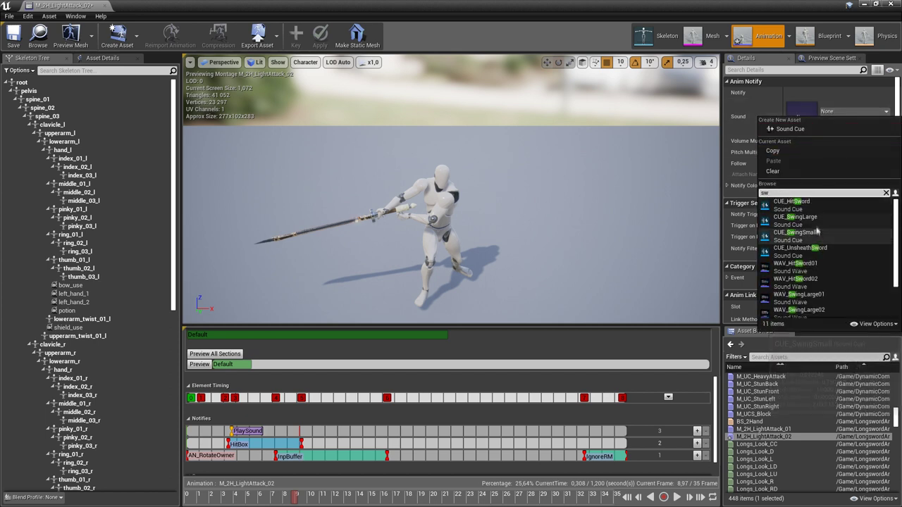
left_click(795, 218)
left_click(20, 34)
middle_click(47, 7)
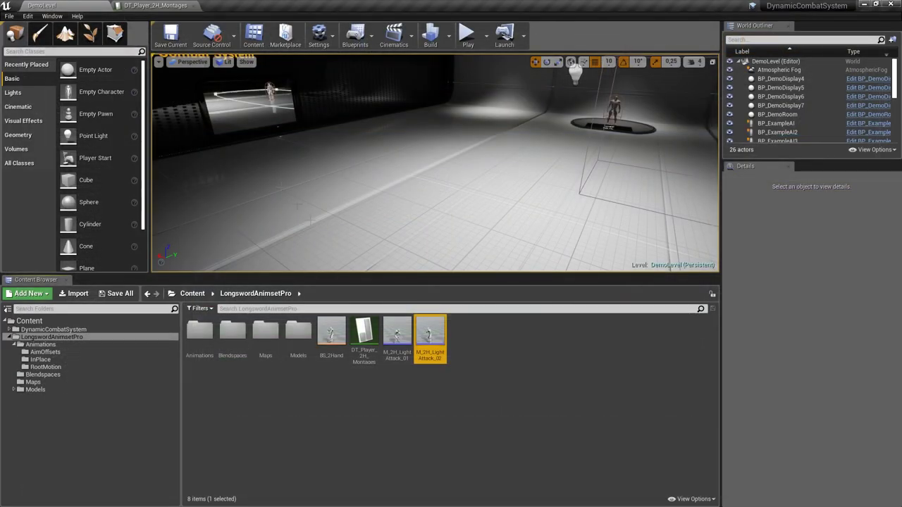
Assign M_2H_LightAttack_01 to montage element 0 of the LightAttack row in DT_Player_2H_Montages
double_click(359, 327)
left_click(76, 5)
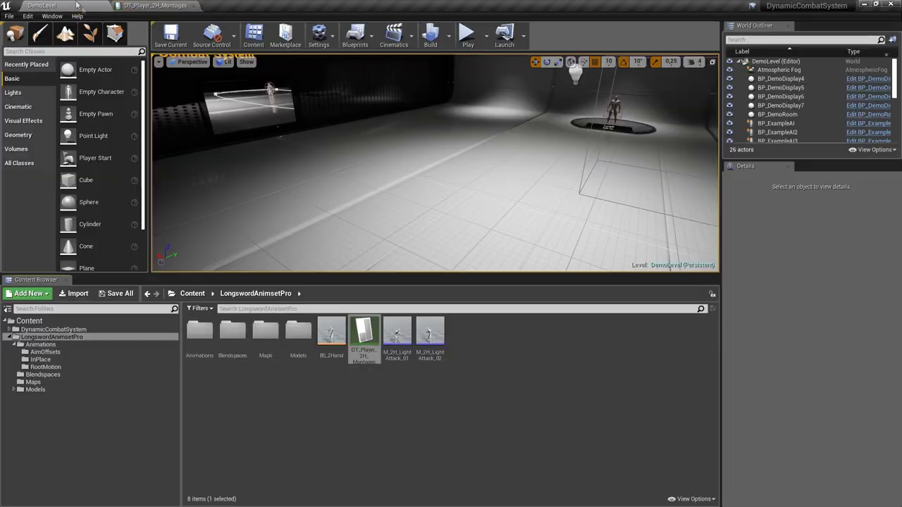
left_click(397, 329)
left_click(165, 4)
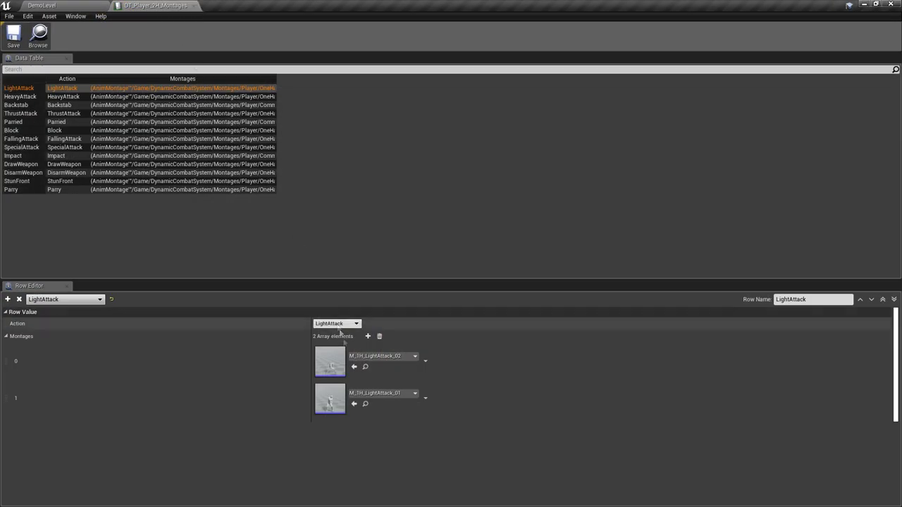
left_click(354, 404)
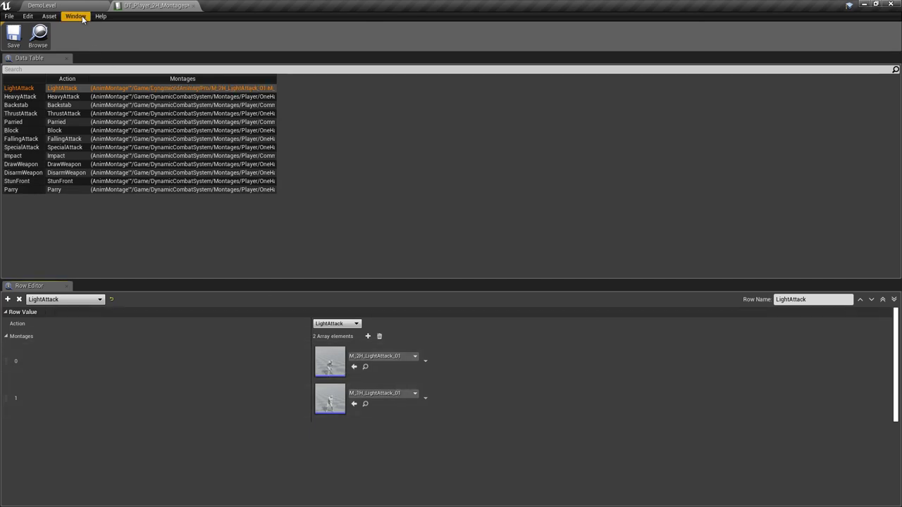
Assign M_2H_LightAttack_02 to montage element 1 of the LightAttack row and save the data table
left_click(80, 5)
left_click(430, 331)
left_click(155, 5)
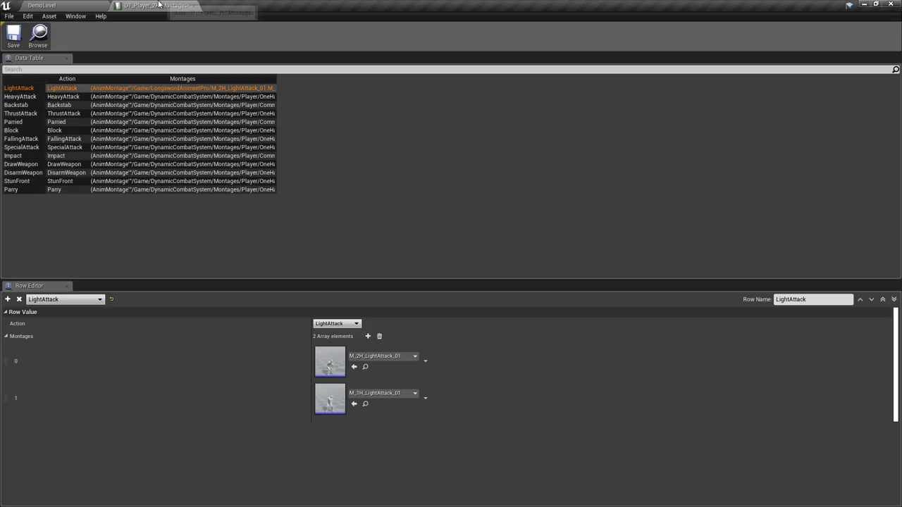
left_click(354, 404)
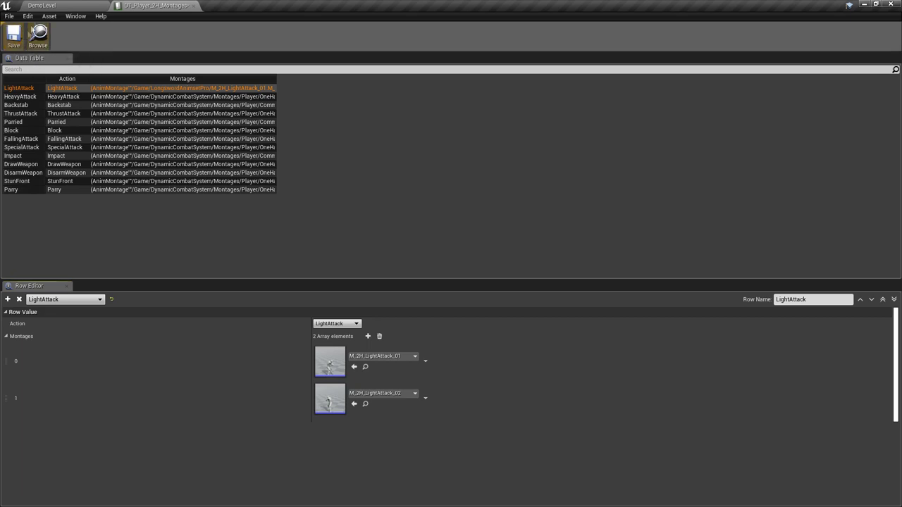
Start playing the demo level and equip the character with the two-handed sword
left_click(57, 5)
left_click(467, 35)
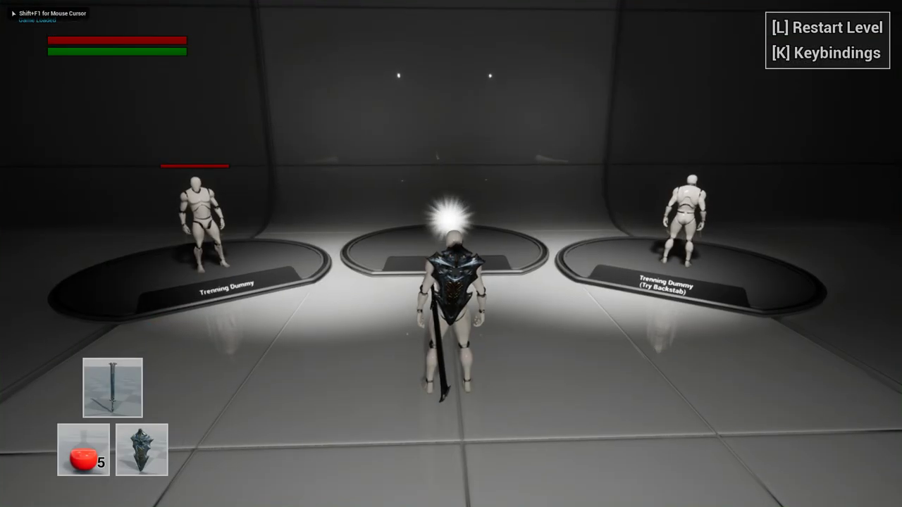
key("Tab")
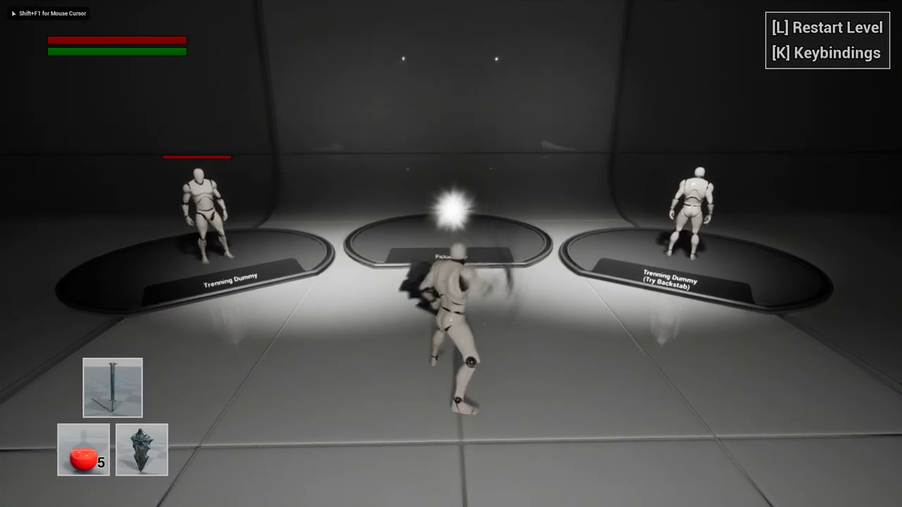
key("1")
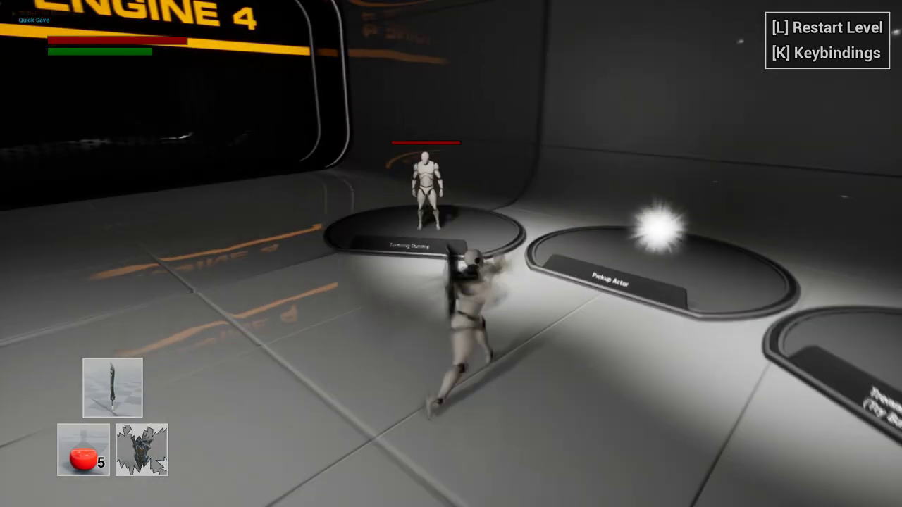
Test the two-handed light attack combo with repeated swings while moving around the training dummies, then end the play session
left_click(451, 254)
left_click(451, 253)
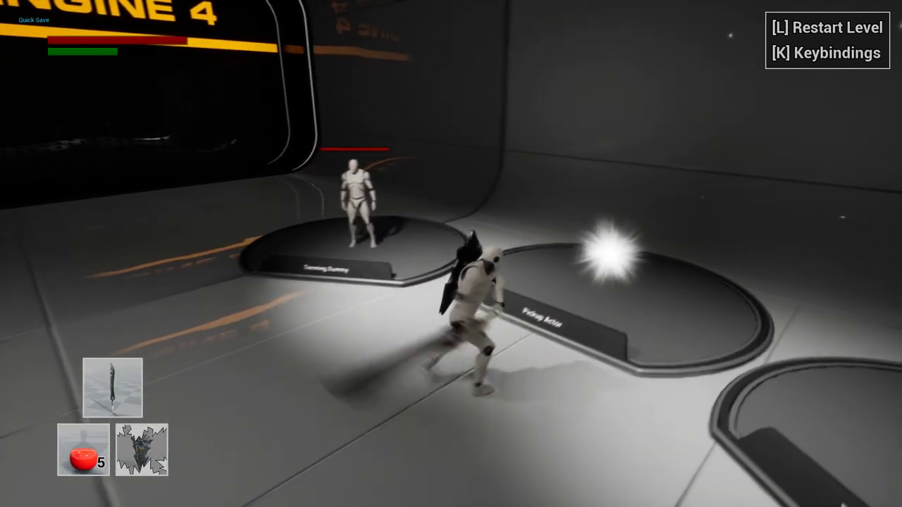
left_click(451, 253)
left_click(451, 254)
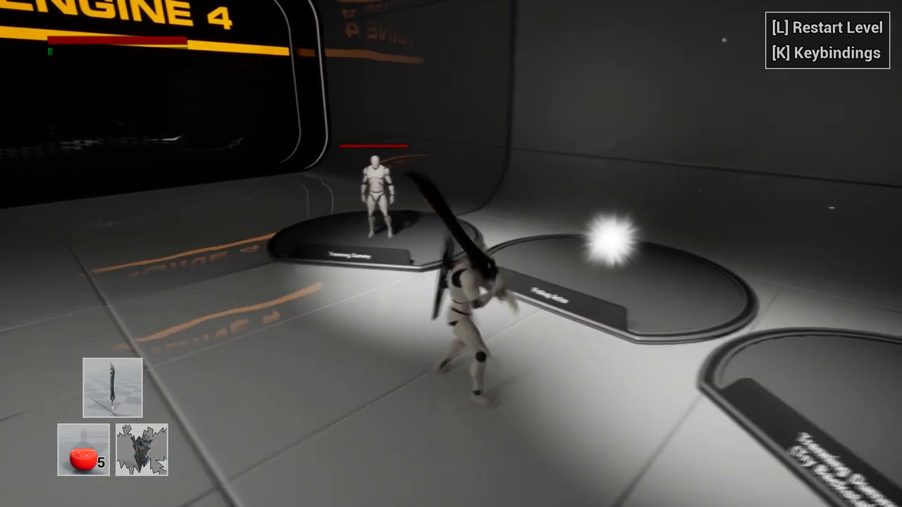
key("w")
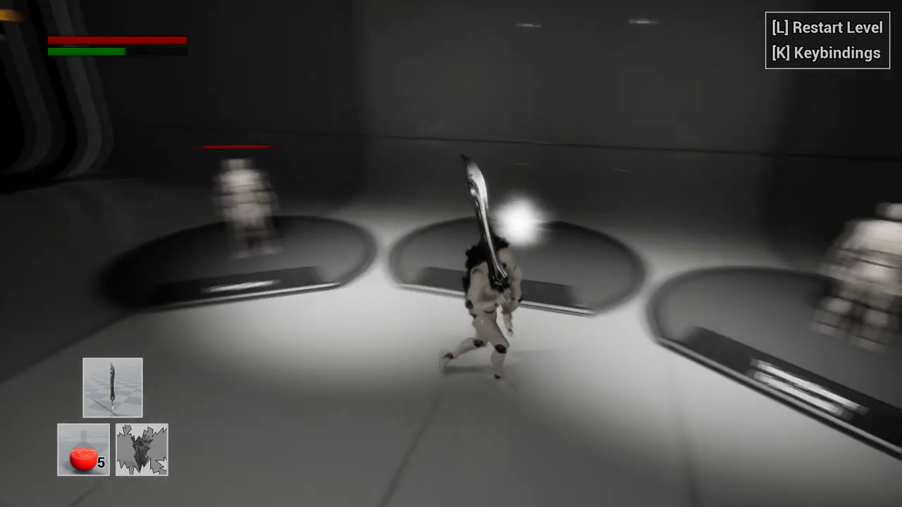
left_click(451, 254)
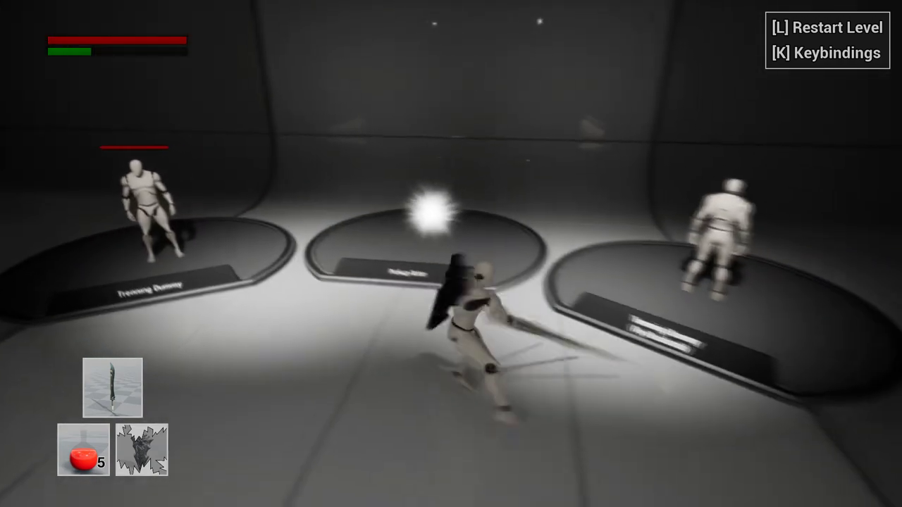
left_click(451, 254)
left_click(451, 254)
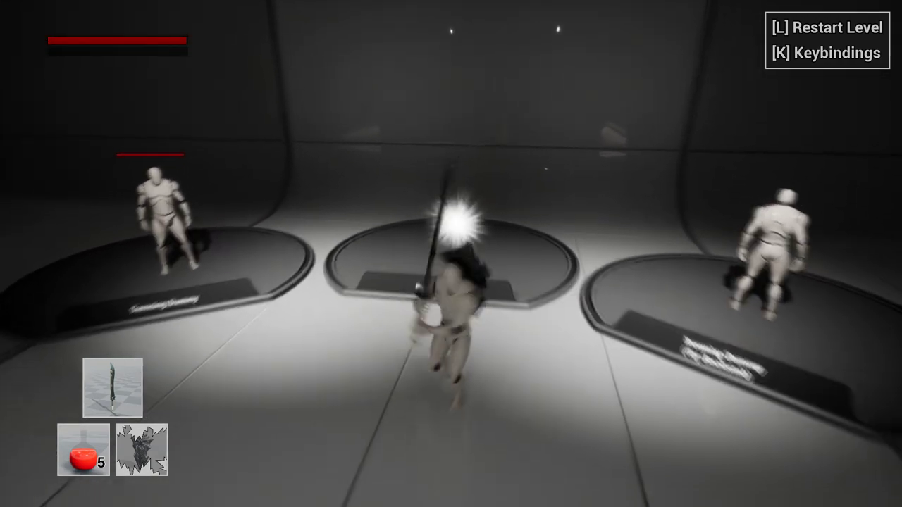
key("s")
left_click(451, 254)
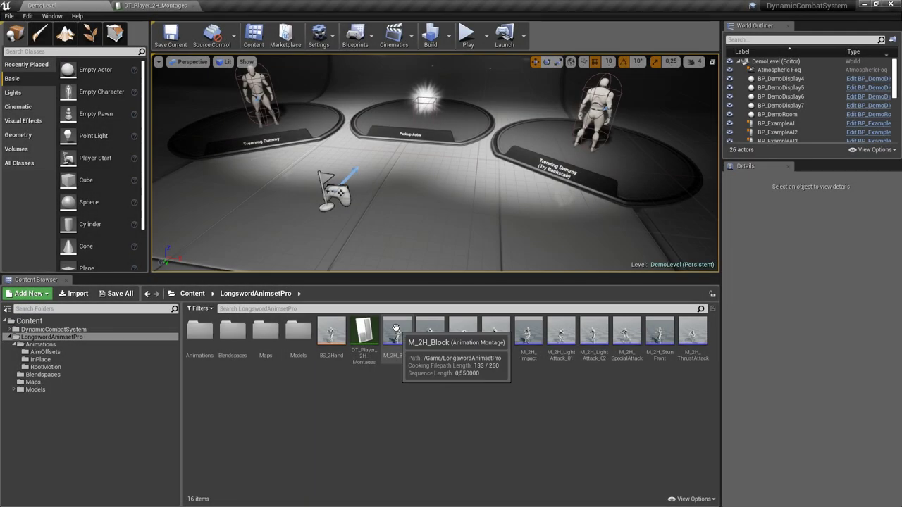
Open the M_2H_Block montage and examine the Longs_BlockImpact segment's timing and the montage's notifies
double_click(397, 330)
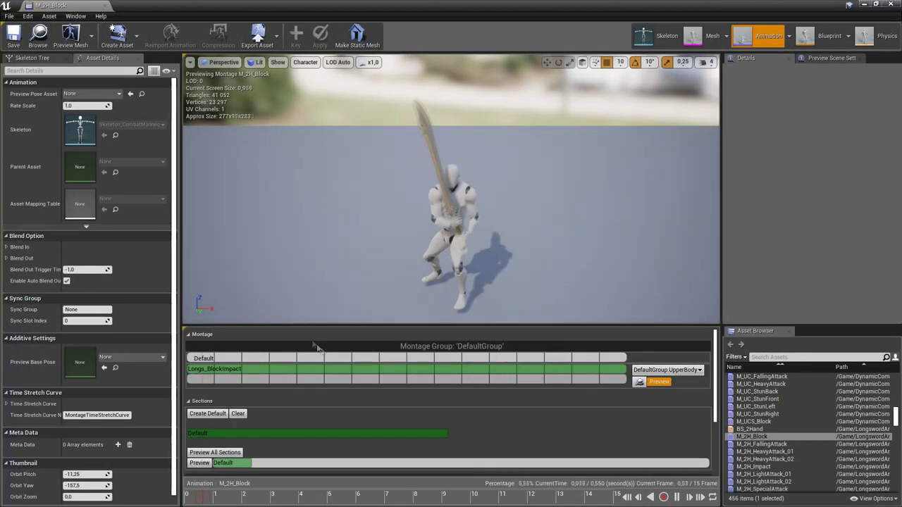
left_click(364, 373)
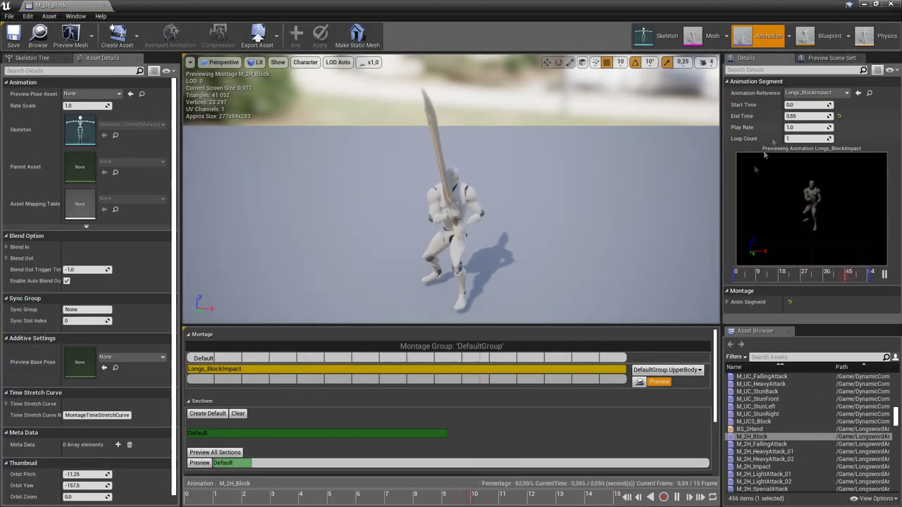
scroll(706, 422, "down", 3)
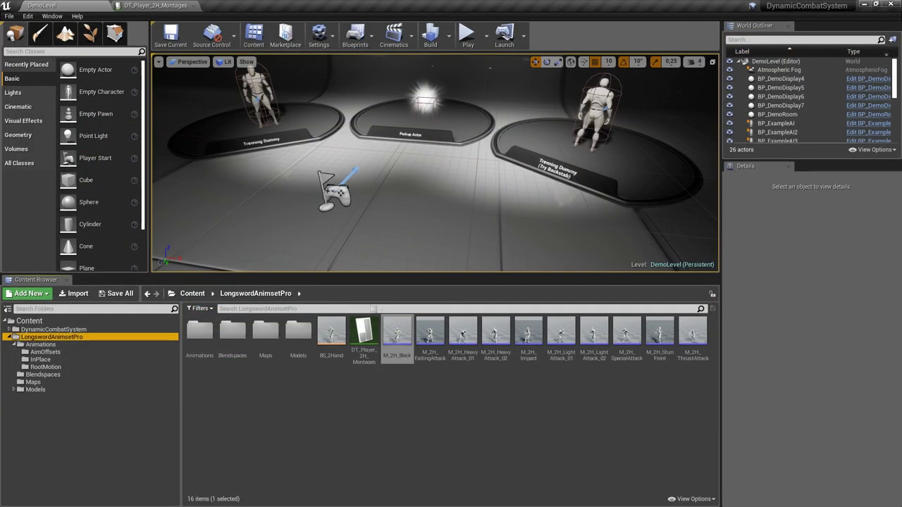
Examine the animation segments and notifies of the M_2H_FallingAttack and M_2H_HeavyAttack_01 montages
double_click(429, 341)
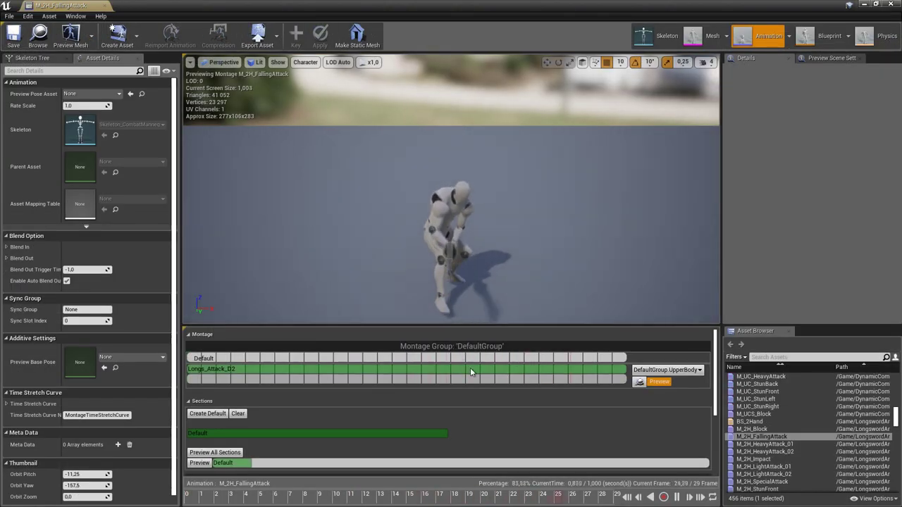
left_click(471, 373)
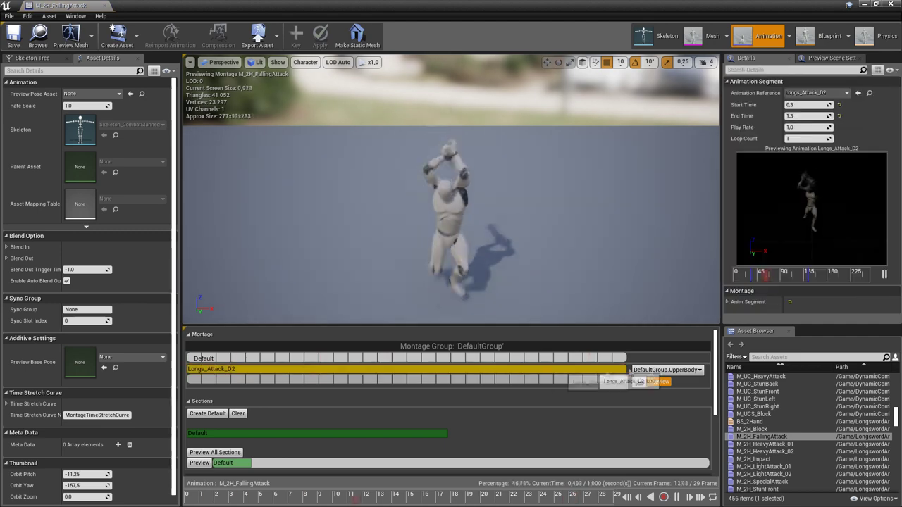
left_click_drag(715, 367, 721, 436)
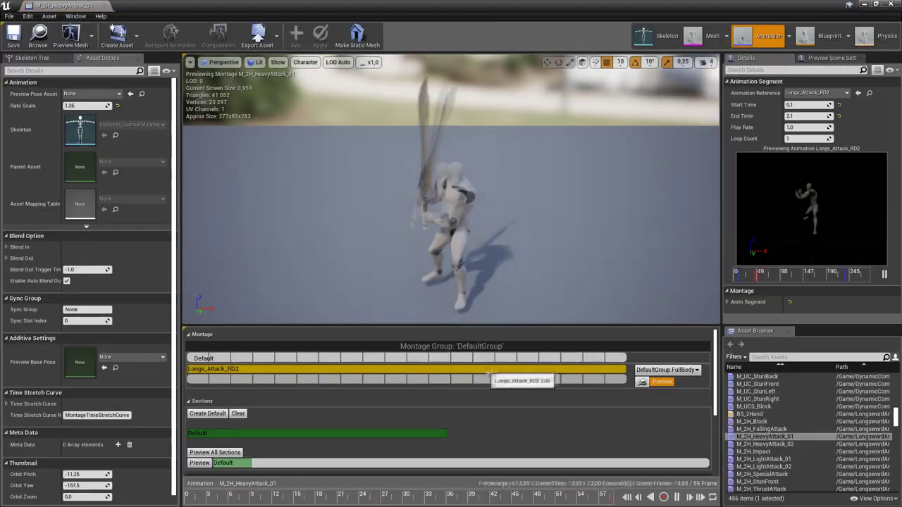
left_click_drag(713, 359, 711, 419)
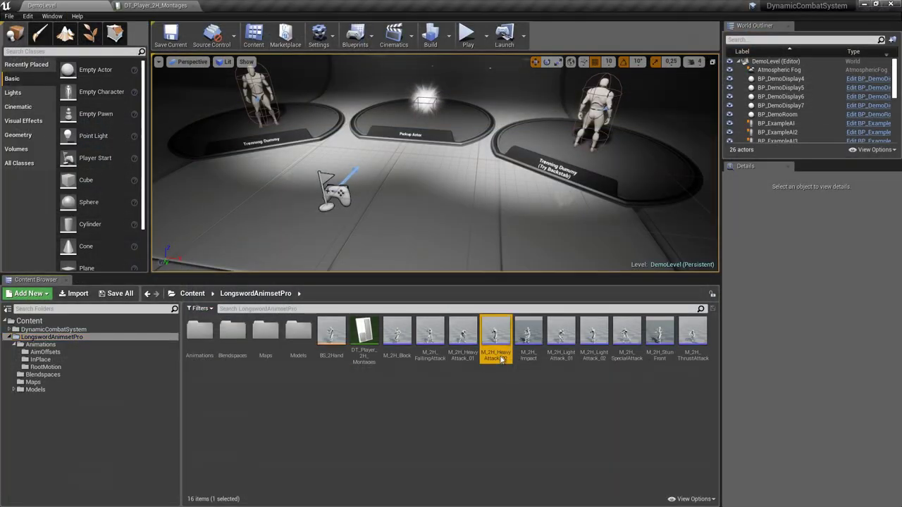
Open M_2H_HeavyAttack_02 to examine its segment timing and notifies, and open M_2H_Impact for the same review
double_click(501, 359)
left_click(507, 368)
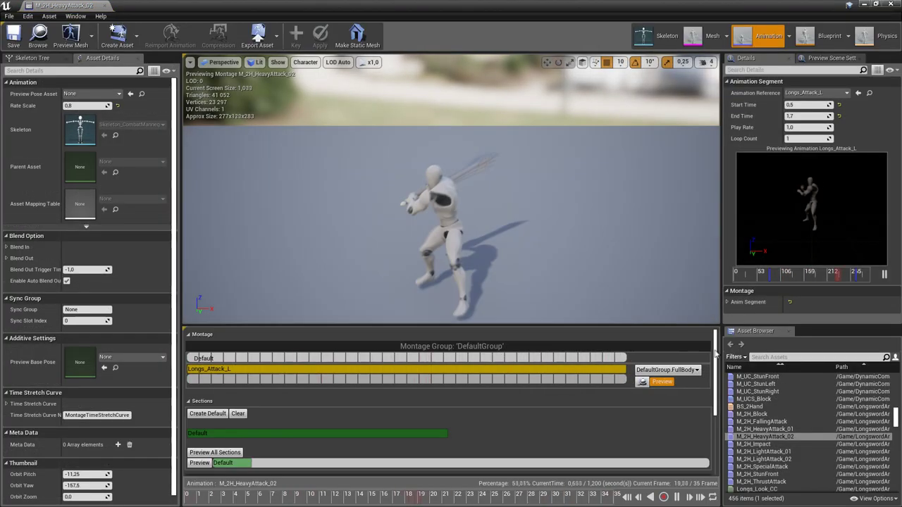
left_click_drag(714, 359, 717, 418)
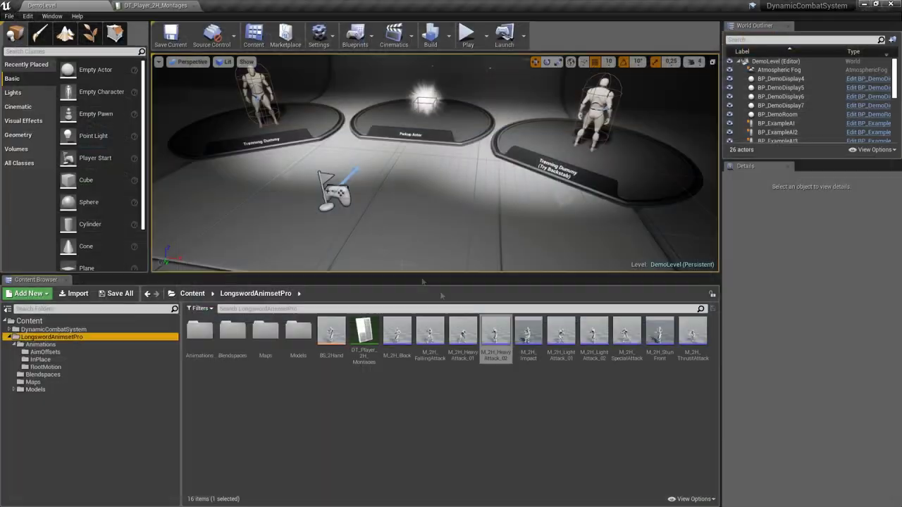
double_click(528, 338)
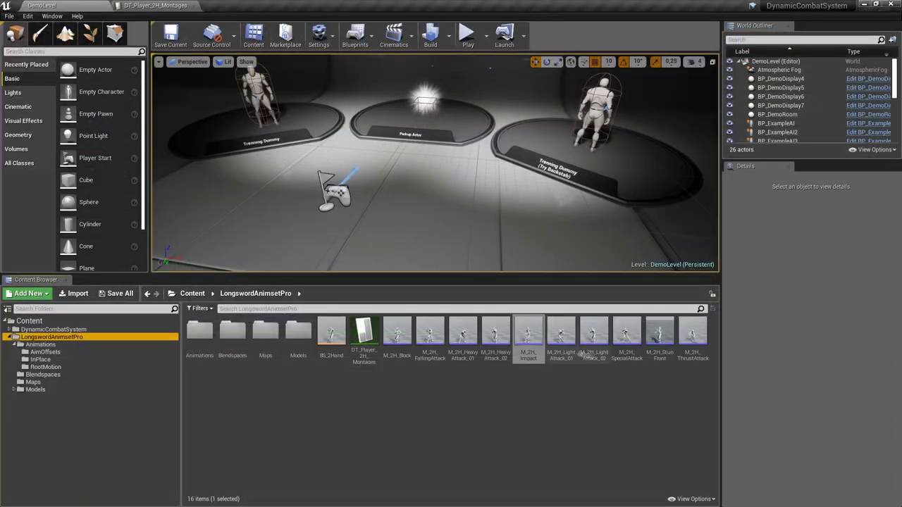
Examine the setup and notifies of the M_2H_SpecialAttack, M_2H_StunFront and M_2H_ThrustAttack montages
double_click(628, 352)
left_click(612, 372)
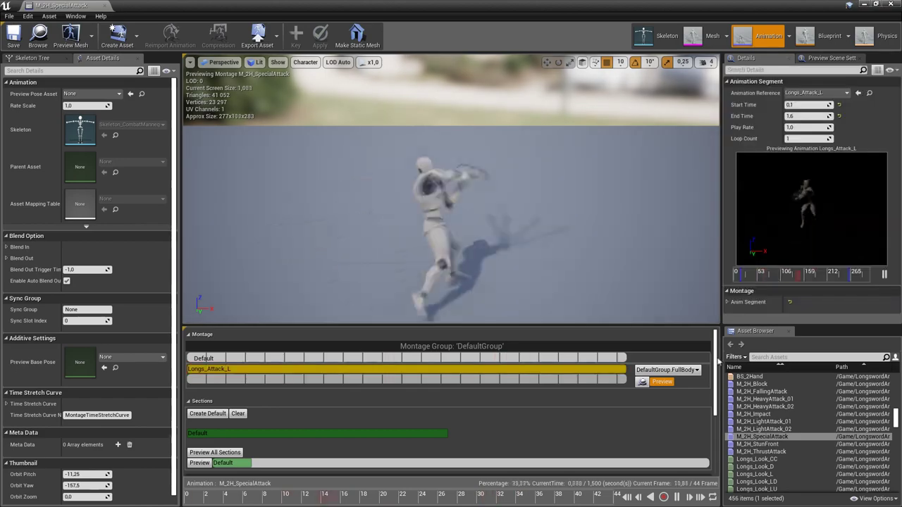
left_click_drag(716, 372, 720, 433)
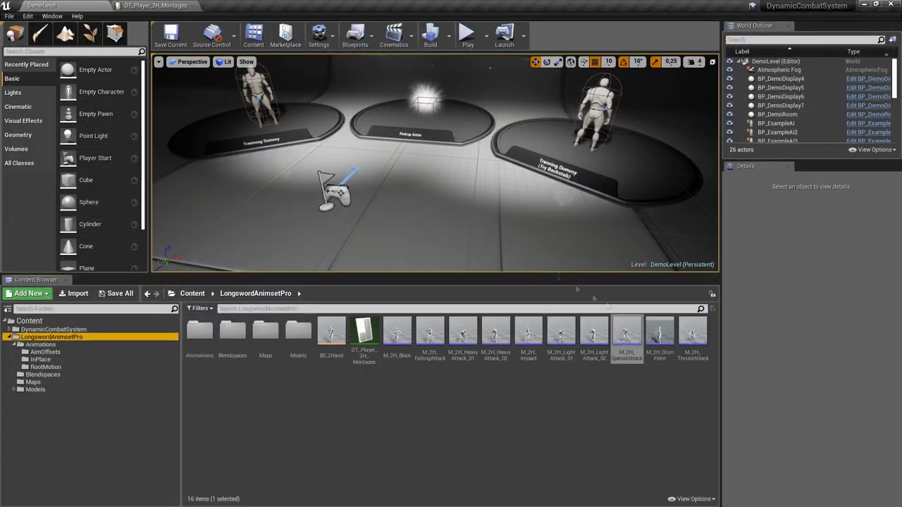
double_click(662, 331)
left_click_drag(713, 363, 712, 421)
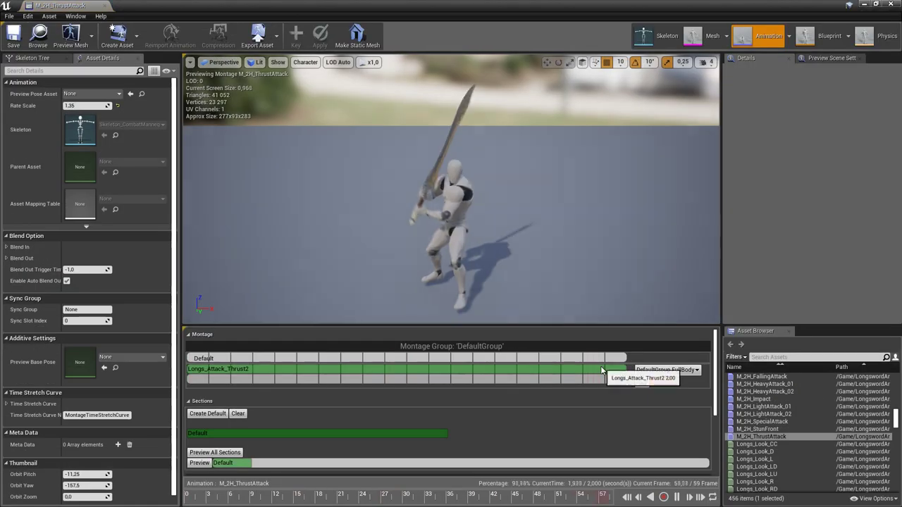
left_click_drag(714, 342, 715, 418)
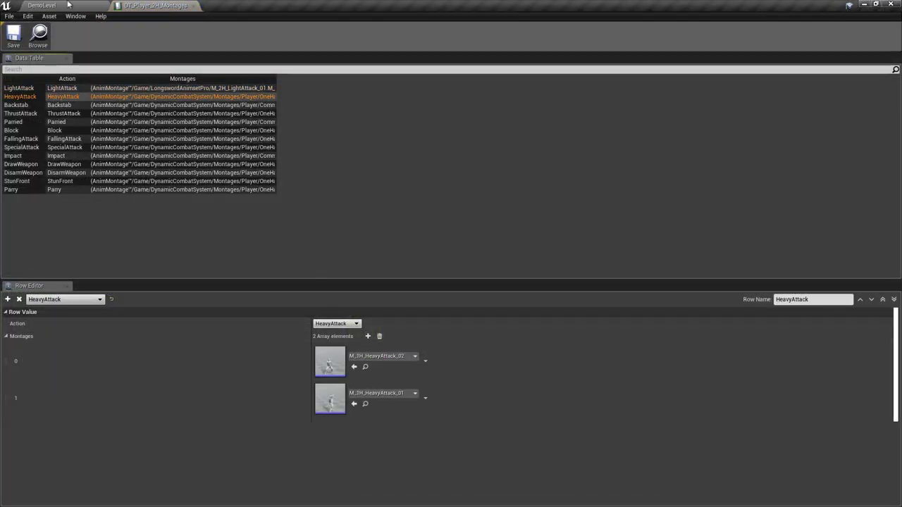
Assign M_2H_HeavyAttack_01 to montage element 0 of the HeavyAttack row in DT_Player_2H_Montages
left_click(68, 4)
left_click(471, 349)
left_click(166, 5)
left_click(354, 367)
left_click(63, 5)
left_click(155, 5)
Assign M_2H_ThrustAttack as the montage of the ThrustAttack row
left_click(35, 107)
left_click(35, 113)
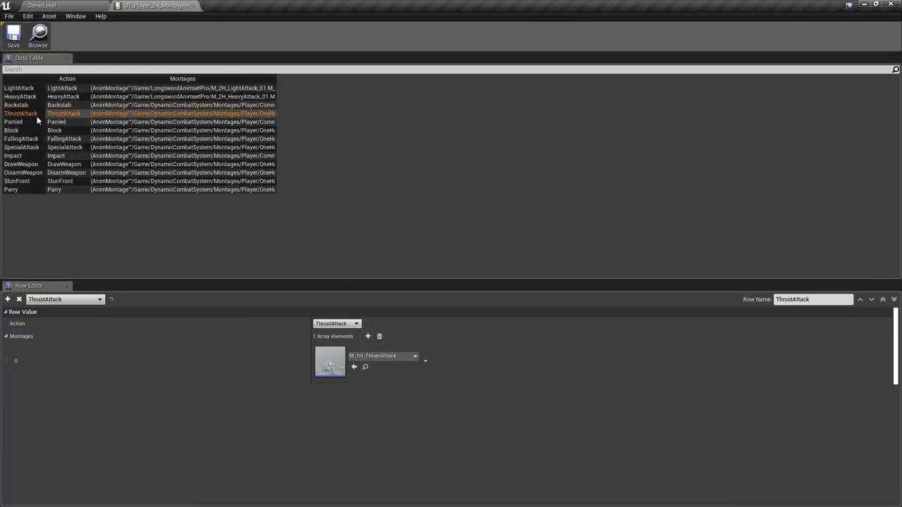
left_click(63, 5)
left_click(693, 331)
left_click(155, 5)
left_click(354, 366)
Assign M_2H_Block as the montage of the Block row
left_click(28, 122)
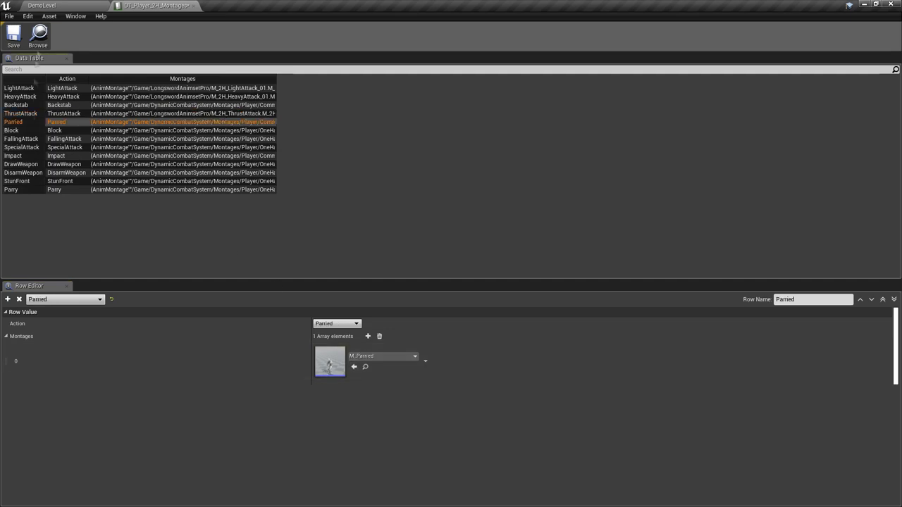
left_click(63, 5)
left_click(397, 332)
left_click(155, 5)
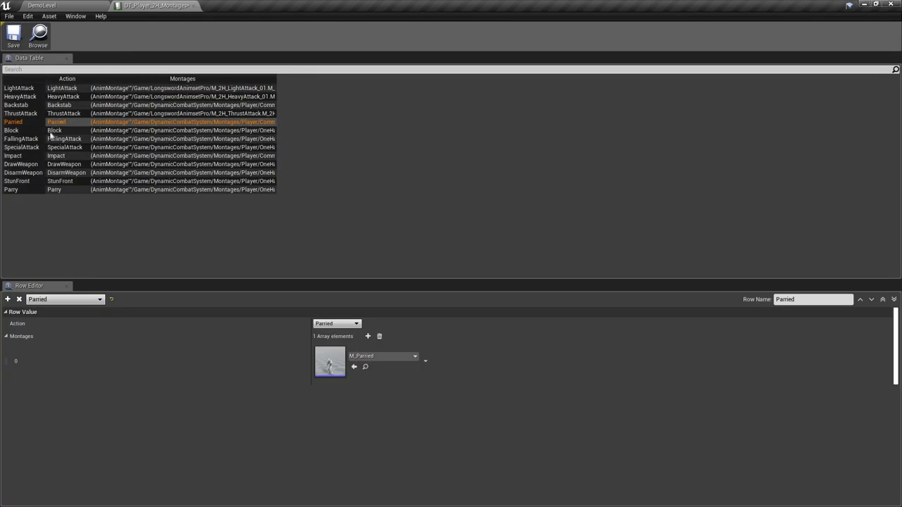
left_click(28, 130)
left_click(354, 367)
Assign M_2H_FallingAttack as the montage of the FallingAttack row
left_click(63, 5)
left_click(426, 334)
left_click(156, 5)
left_click(29, 139)
left_click(354, 366)
Assign M_2H_Impact and M_2H_SpecialAttack to their matching action rows in the montage data table
left_click(63, 5)
left_click(534, 351)
left_click(155, 5)
left_click(28, 147)
left_click(354, 366)
left_click(63, 5)
left_click(627, 335)
left_click(155, 5)
left_click(21, 148)
left_click(354, 366)
Assign M_2H_StunFront as the montage of the StunFront row
left_click(50, 5)
left_click(659, 335)
left_click(155, 5)
left_click(17, 181)
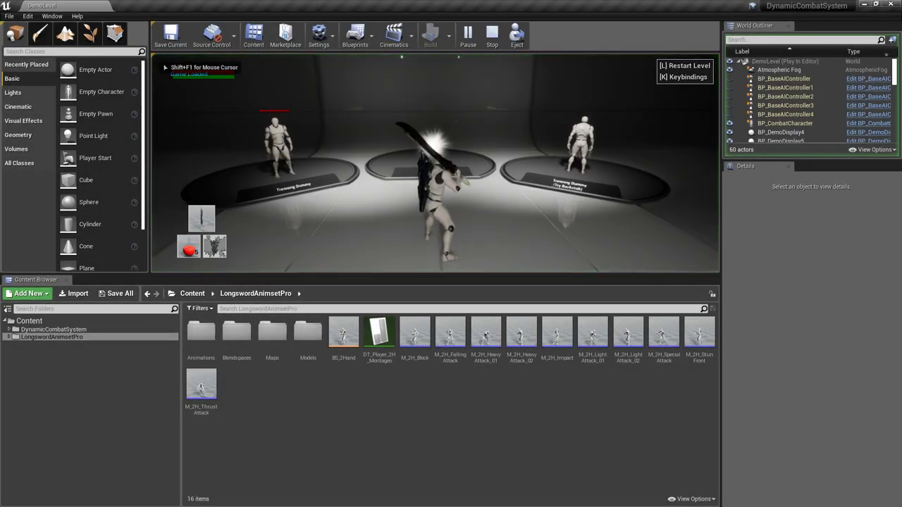
Switch the running game to full screen and test the two-handed sword attacks in front of the training dummies
key("F11")
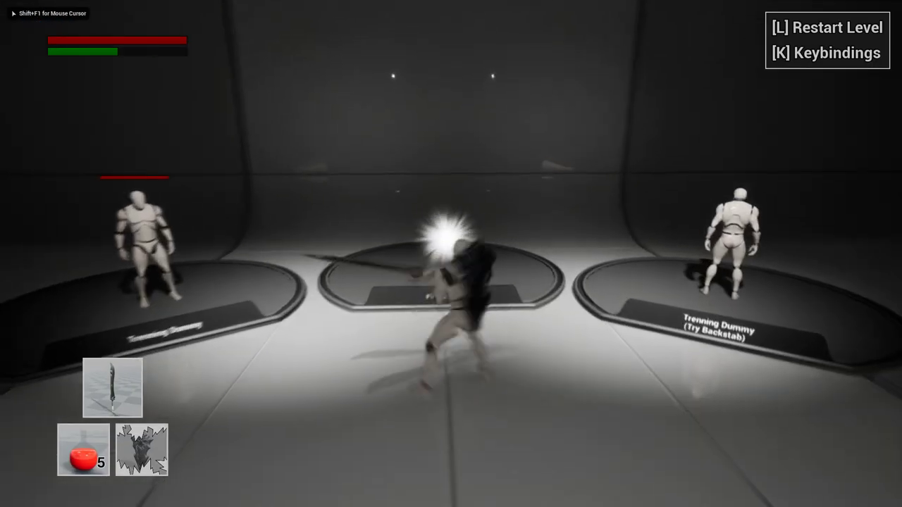
left_click(451, 254)
left_click(451, 254)
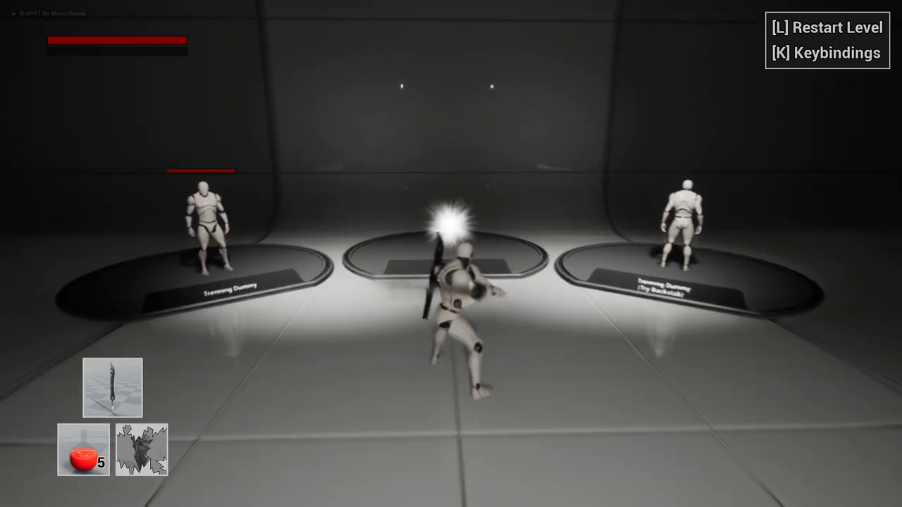
key("s")
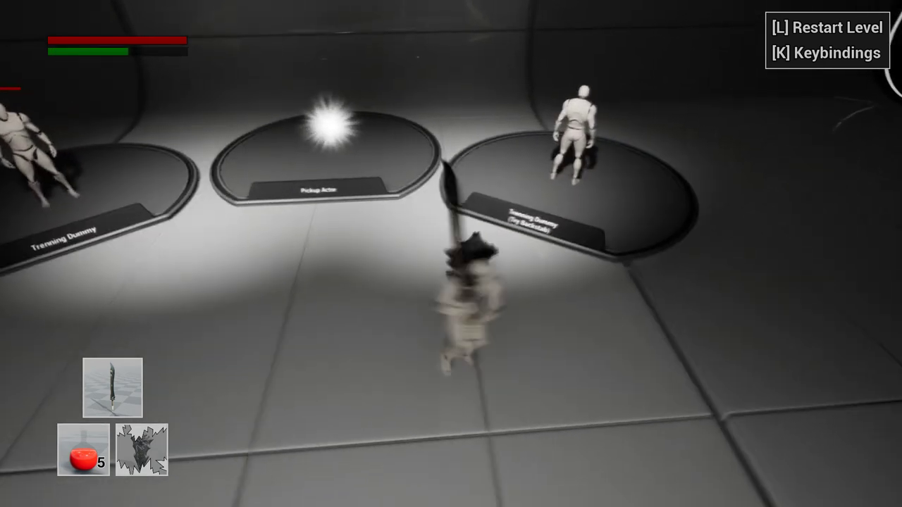
left_click(452, 253)
left_click(451, 254)
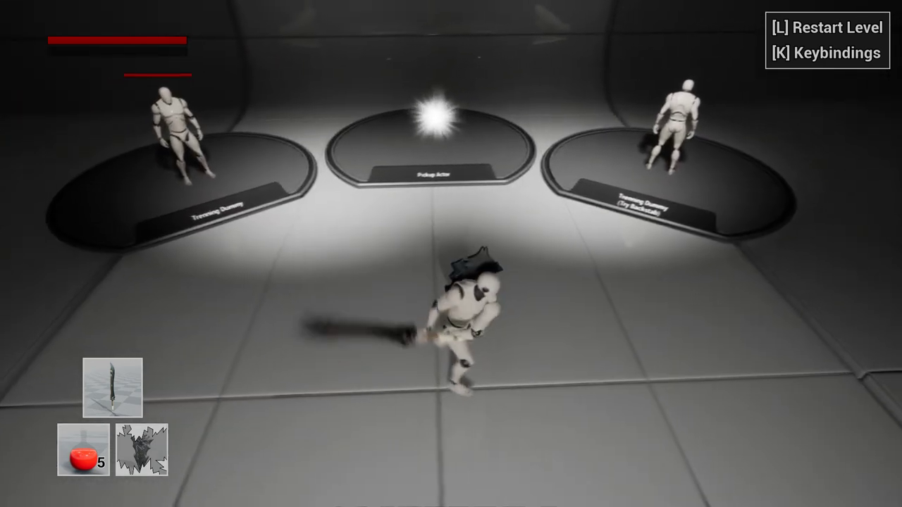
Move the character toward the backstab training dummy and test further two-handed swings beside it
key("a")
key("w")
key("d")
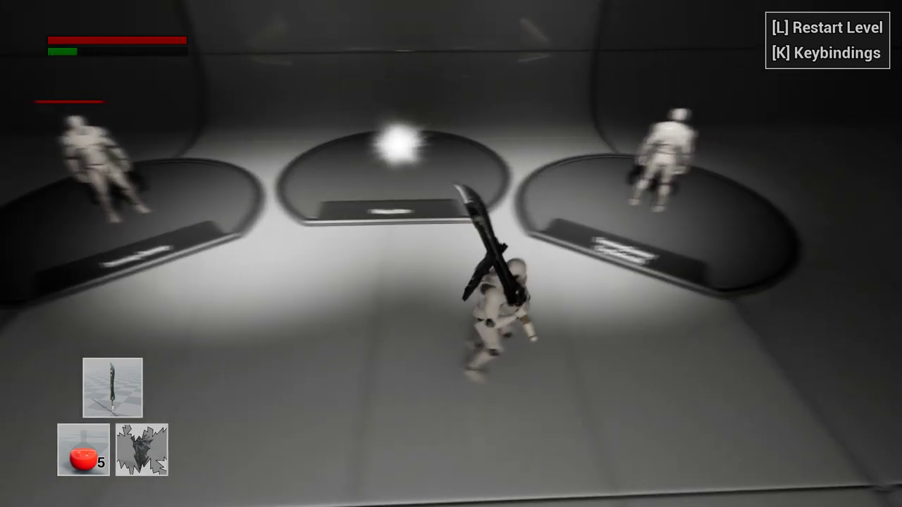
key("d")
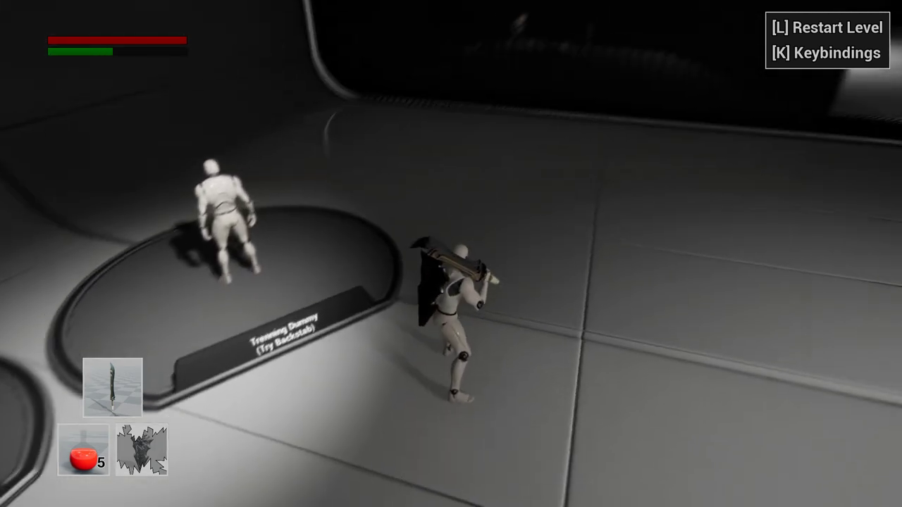
left_click(451, 254)
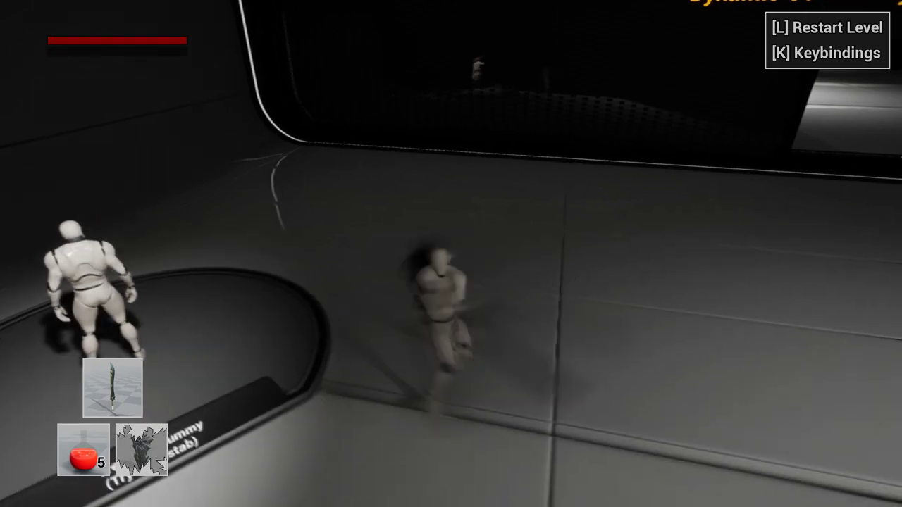
key("s")
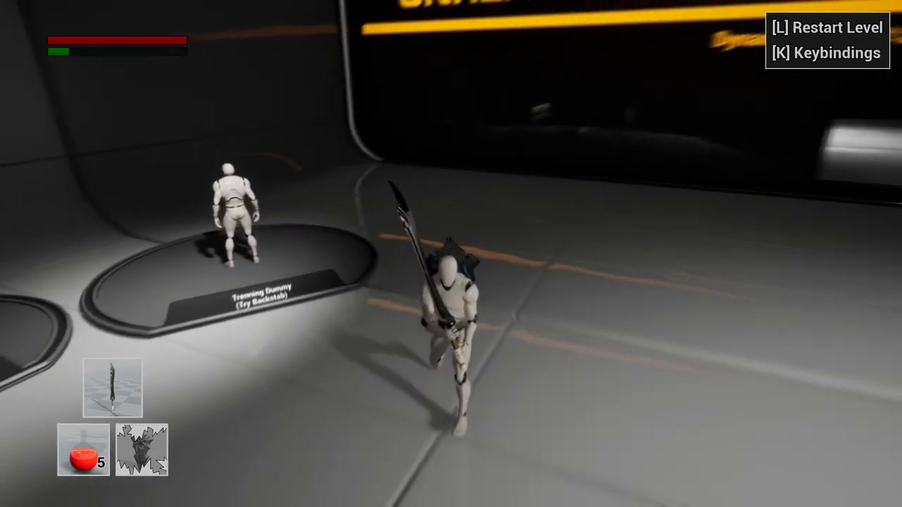
Lock on to the backstab training dummy and test the two-handed movement while targeting it
key("w")
key("Tab")
key("d")
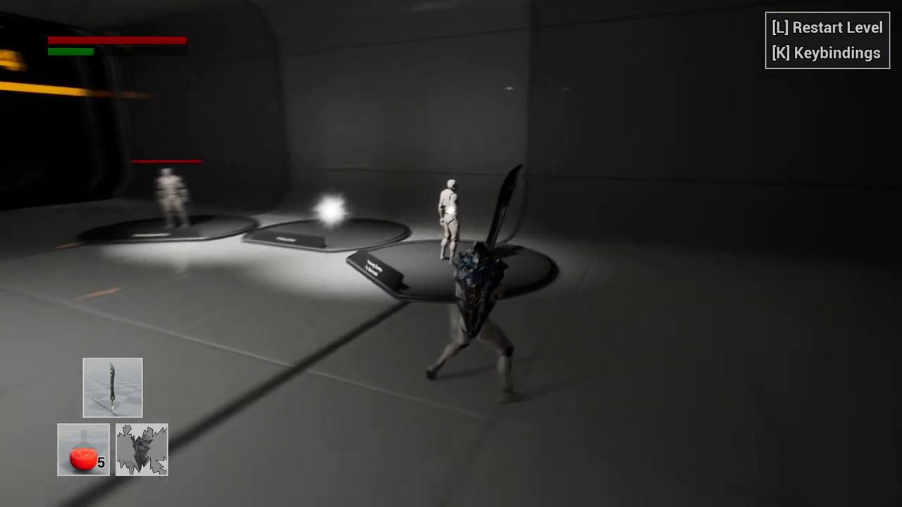
key("w")
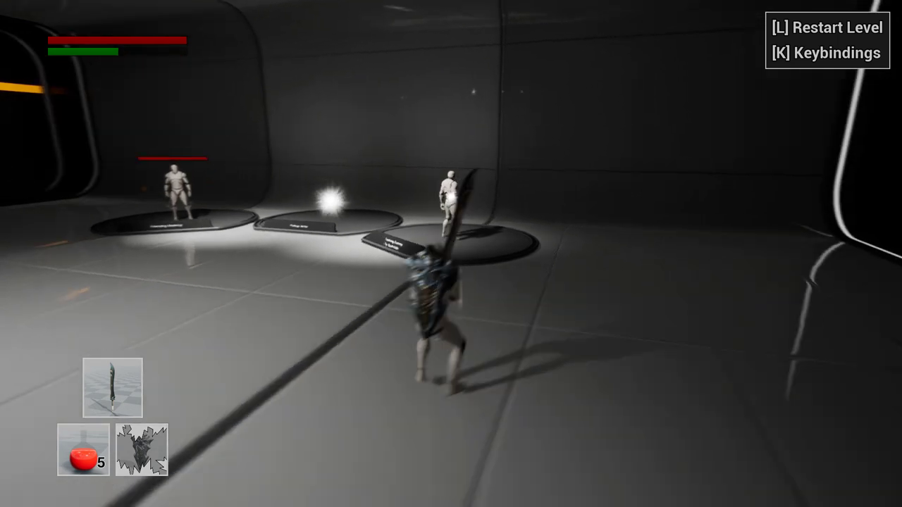
key("u")
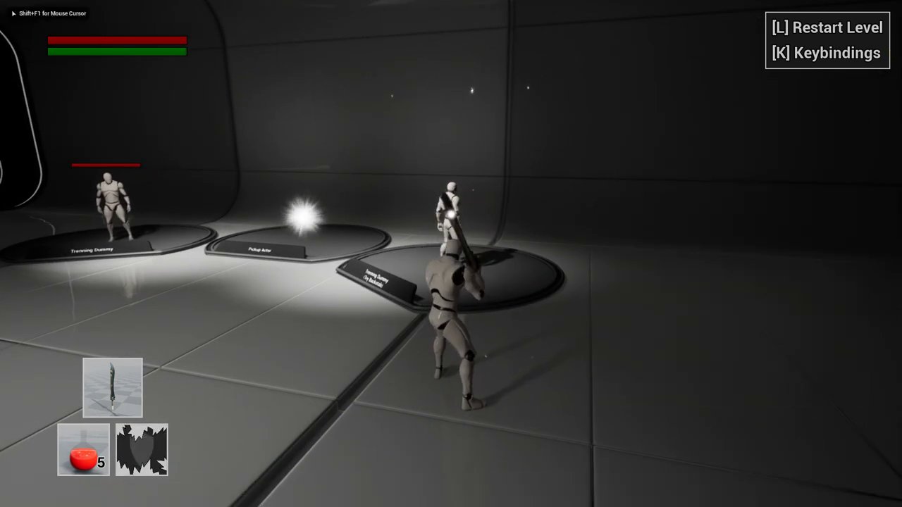
Run around the demo room without the shield and test two-handed attacks while running and jumping
key("w")
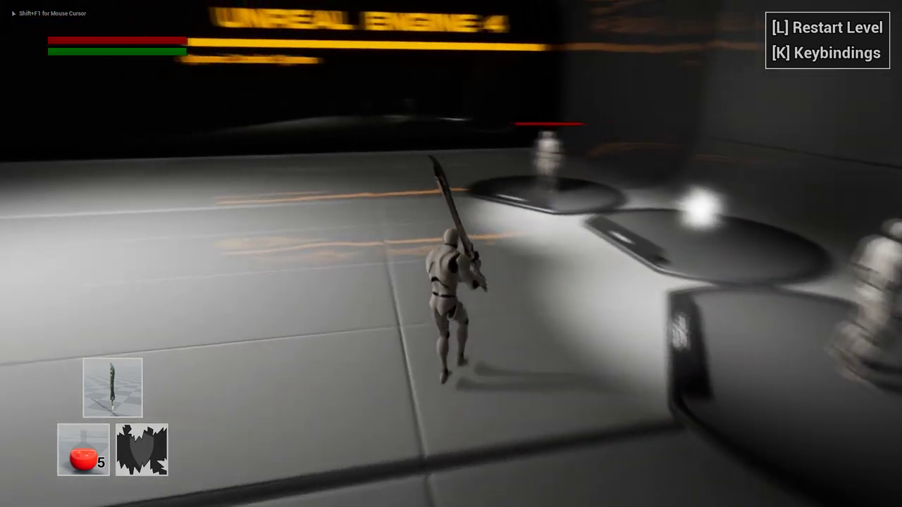
key("w")
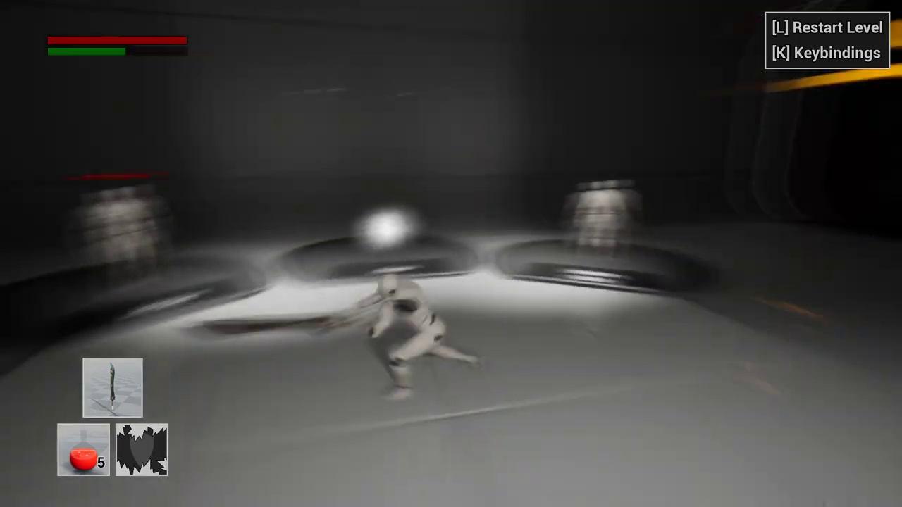
left_click(451, 254)
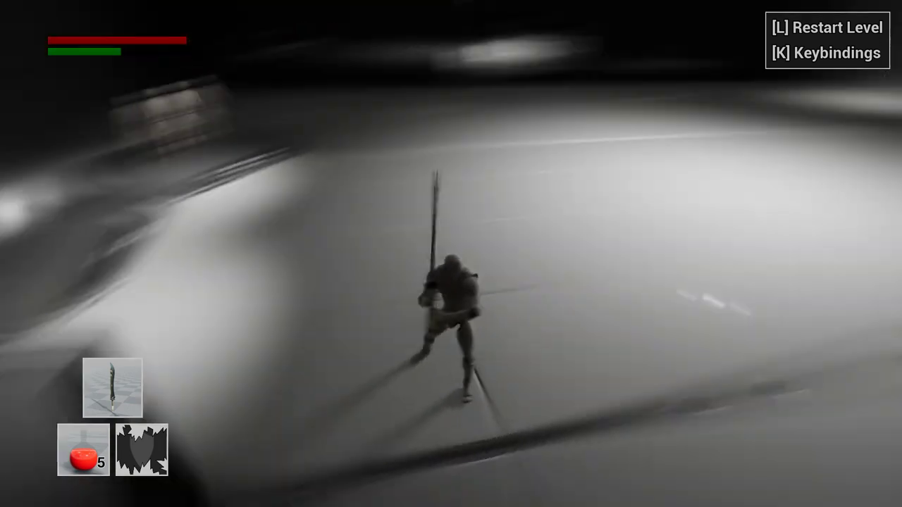
key("w")
left_click(451, 253)
key("w")
left_click(451, 254)
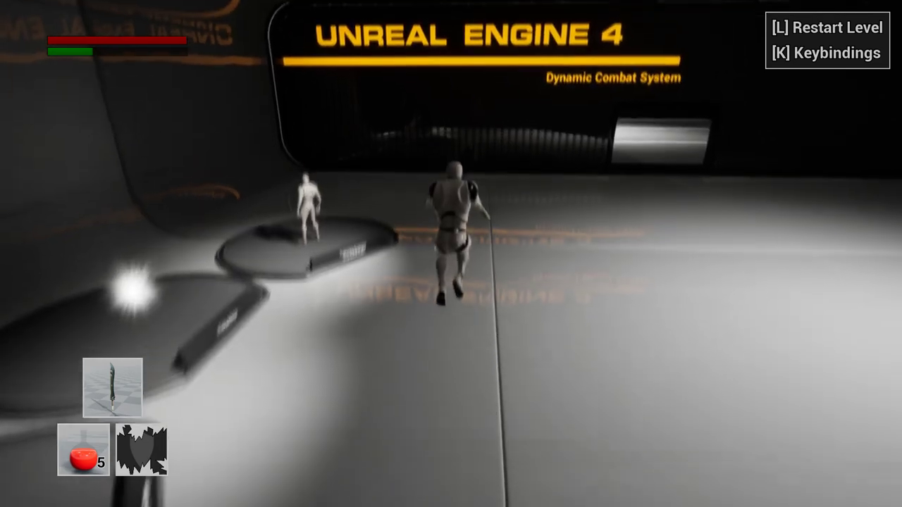
left_click(451, 253)
Lock on to the armed example enemy and test two-handed attacks and a dodge roll against it
key("w")
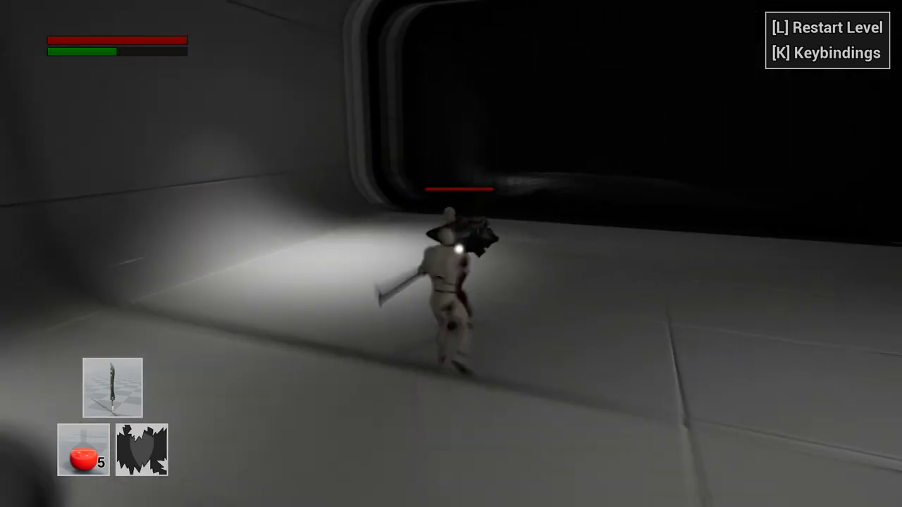
left_click(451, 254)
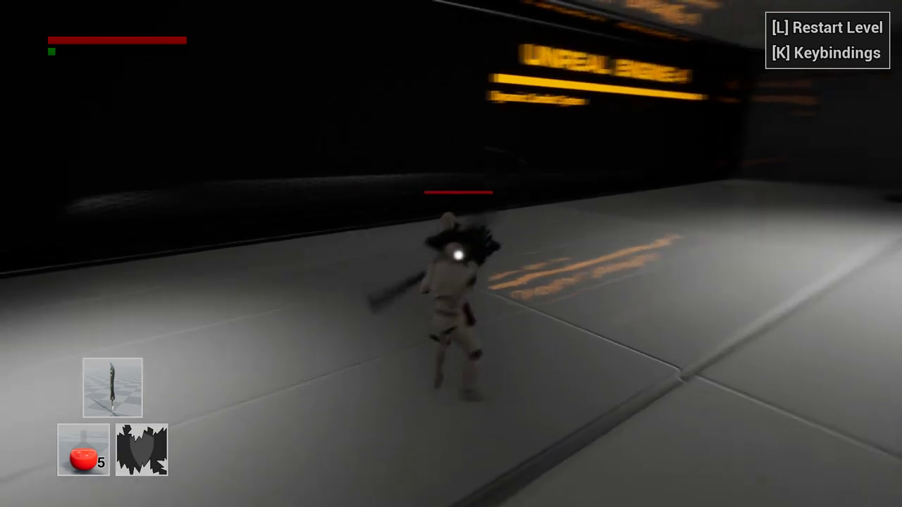
key("space")
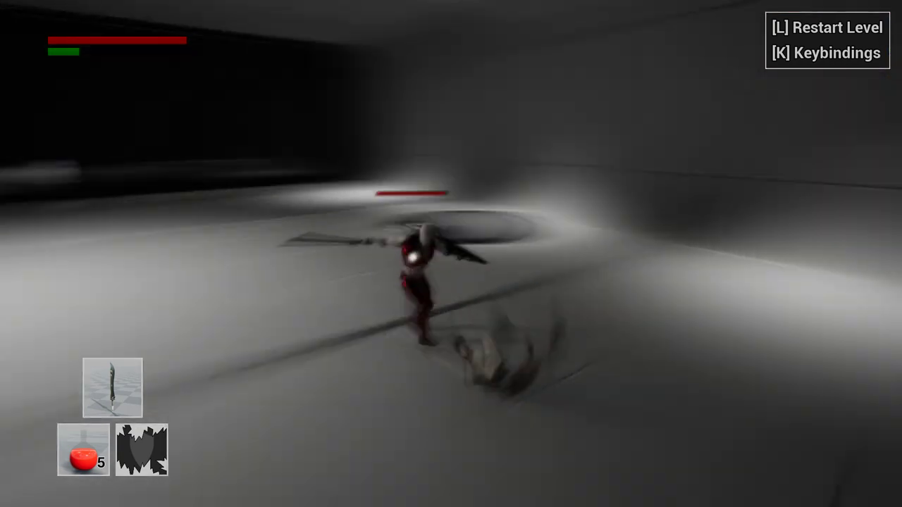
left_click(451, 254)
key("a")
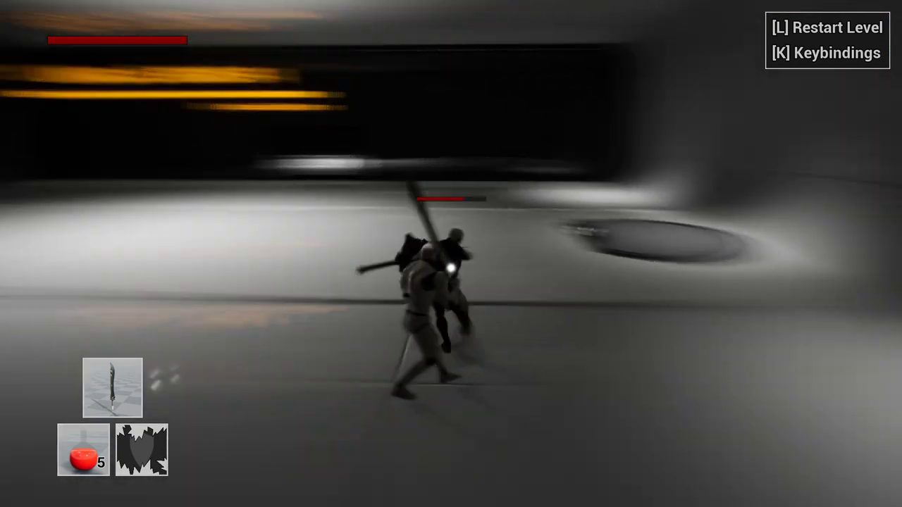
key("a")
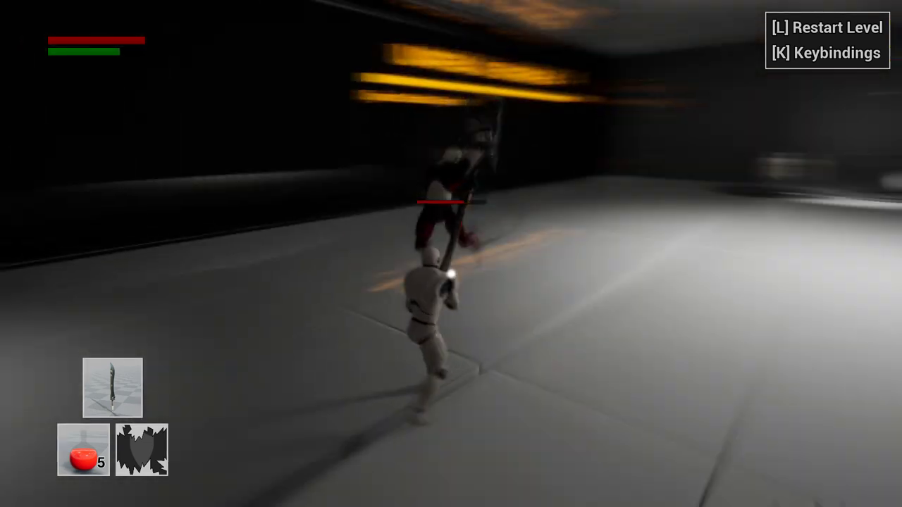
Keep duelling the example enemy, circling around it while alternating two-handed attacks with dodges
key("d")
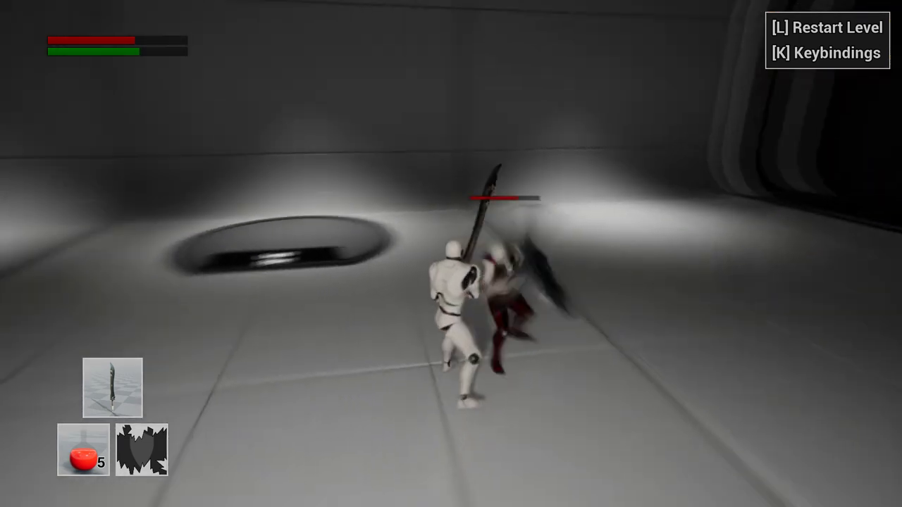
left_click(451, 254)
key("d")
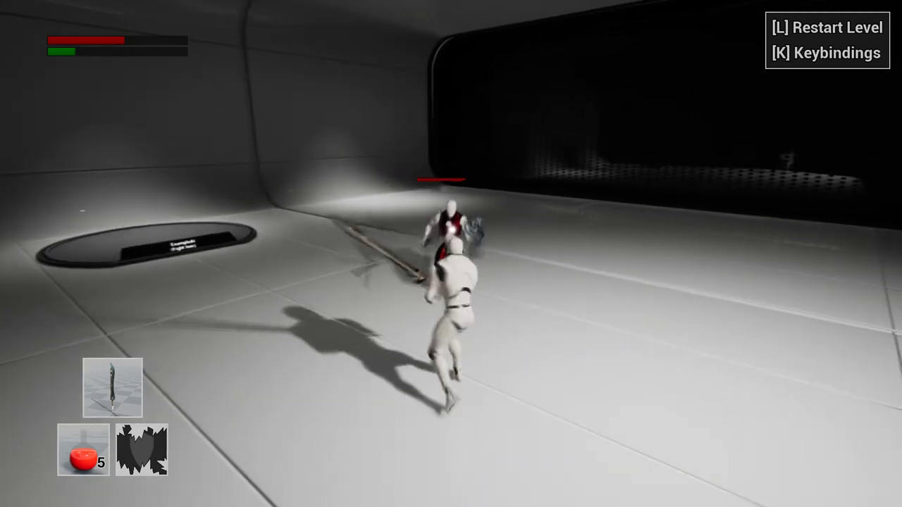
key("d")
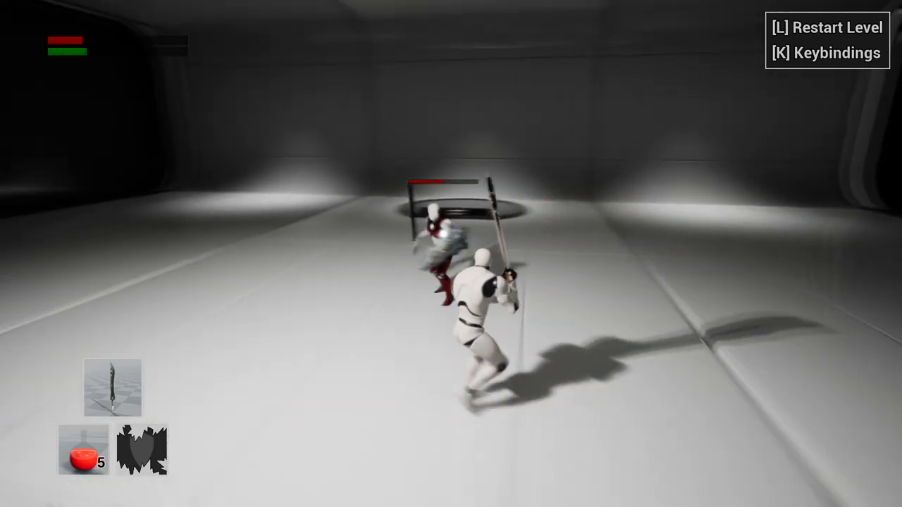
key("space")
key("d")
left_click(451, 254)
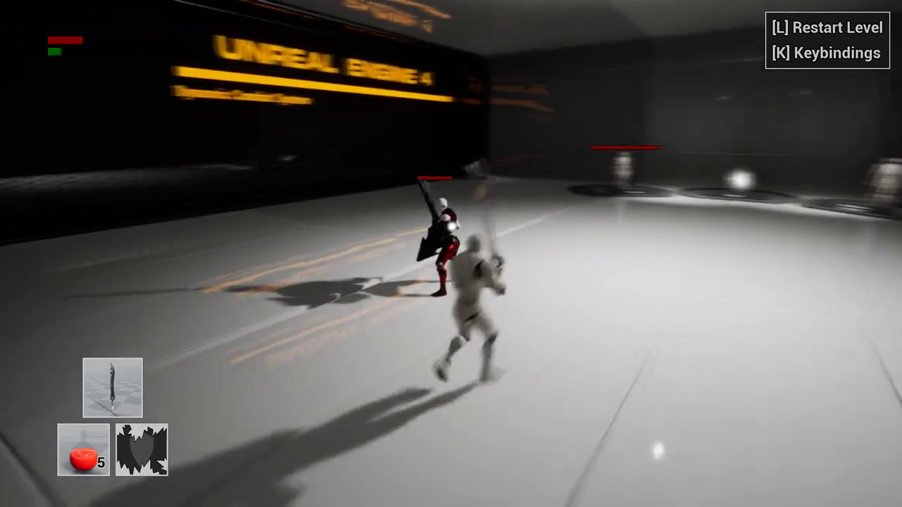
key("d")
key("space")
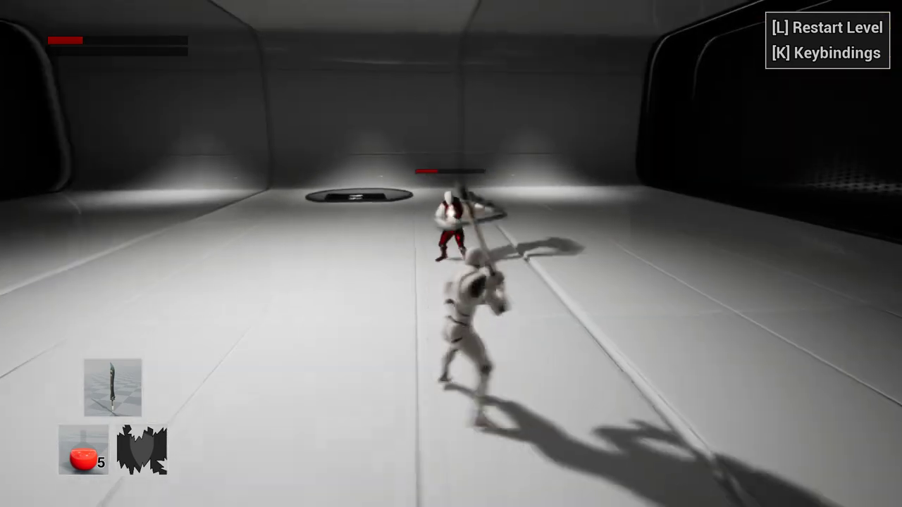